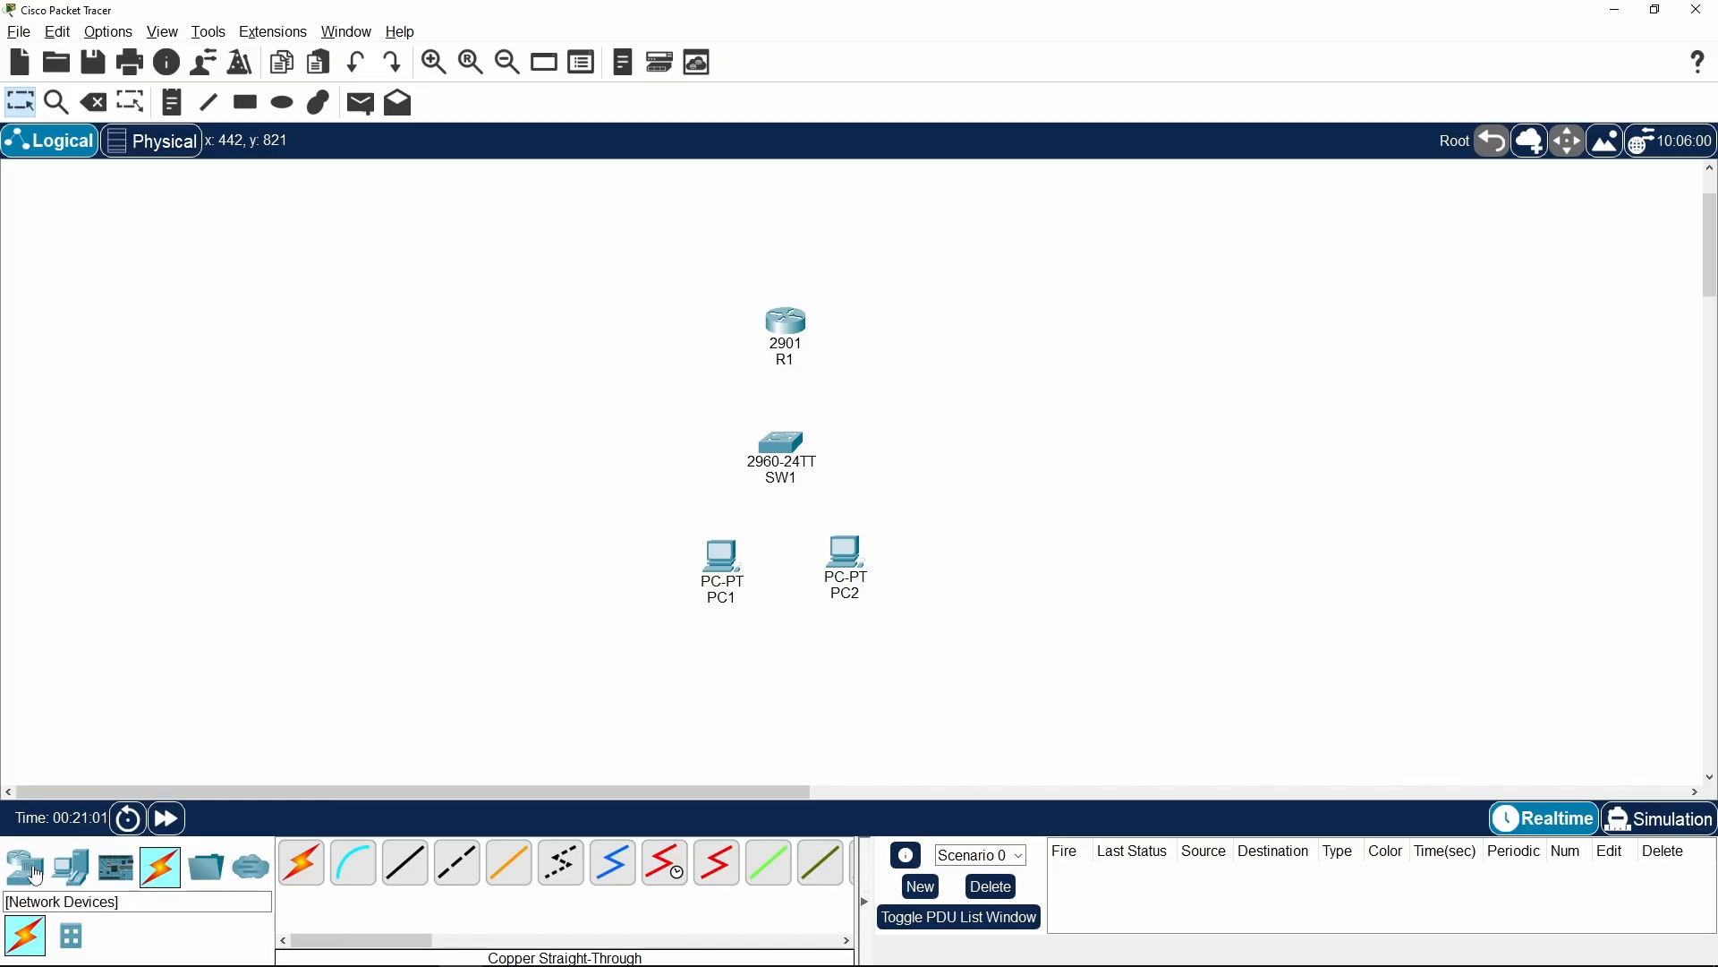
Connect PC1's FastEthernet0 port to SW1's FastEthernet0/1 port with a copper straight-through cable
left_click(25, 866)
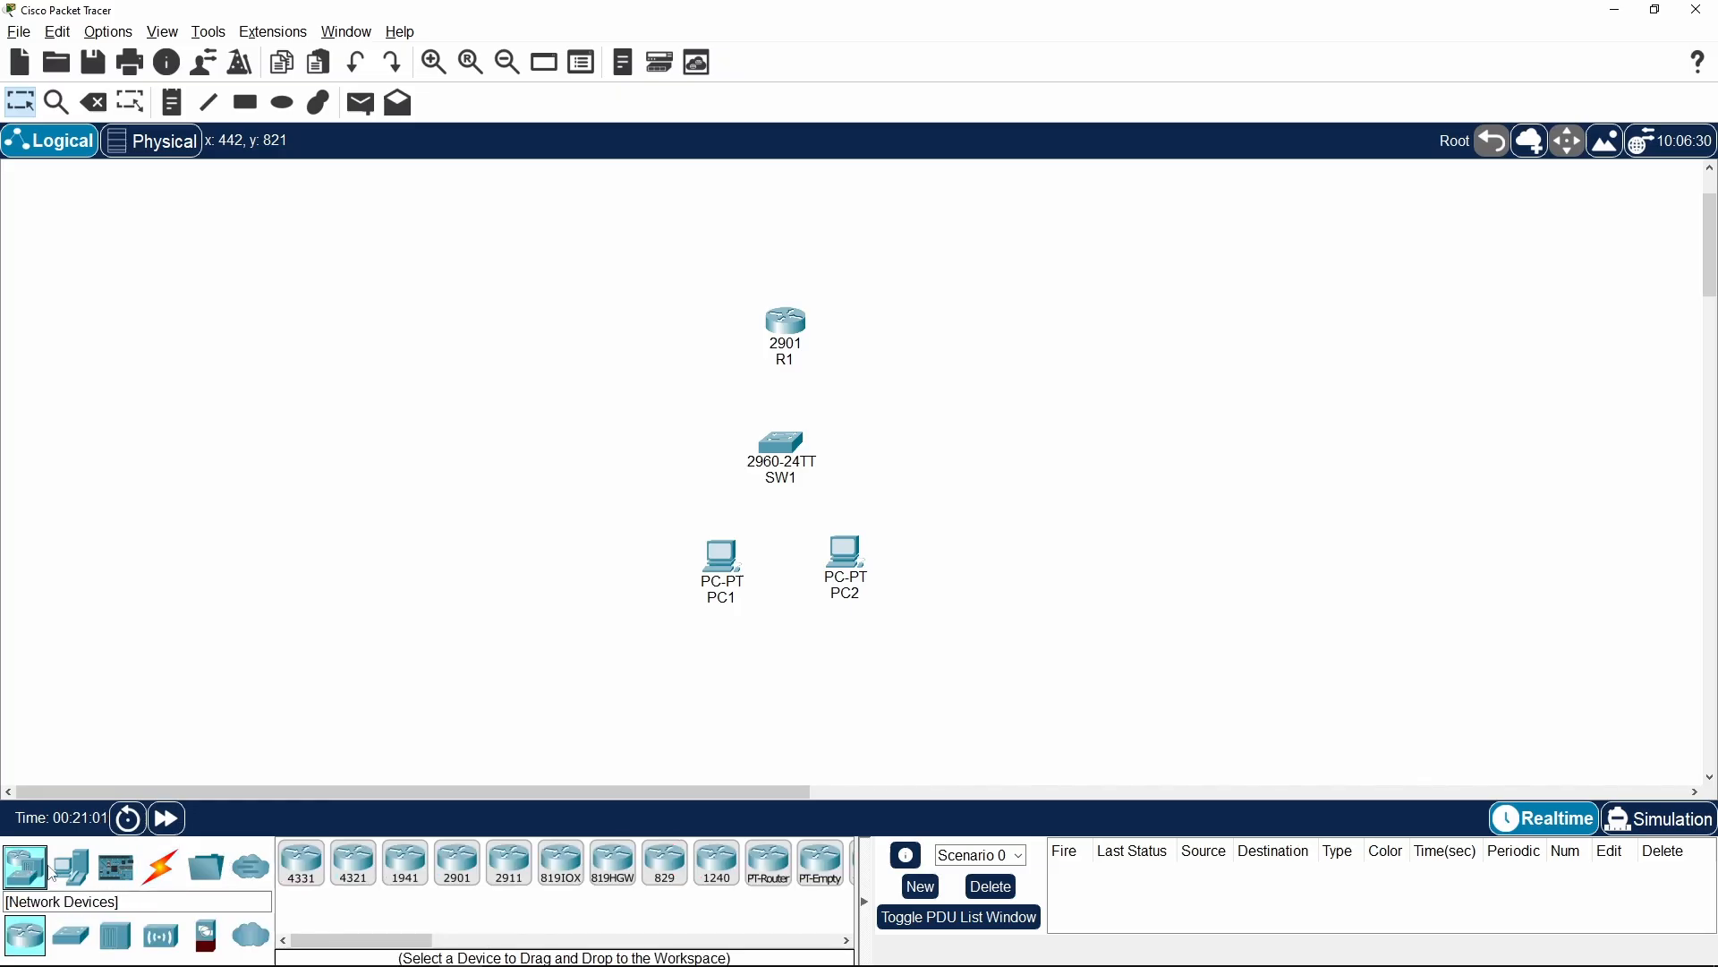
left_click(158, 875)
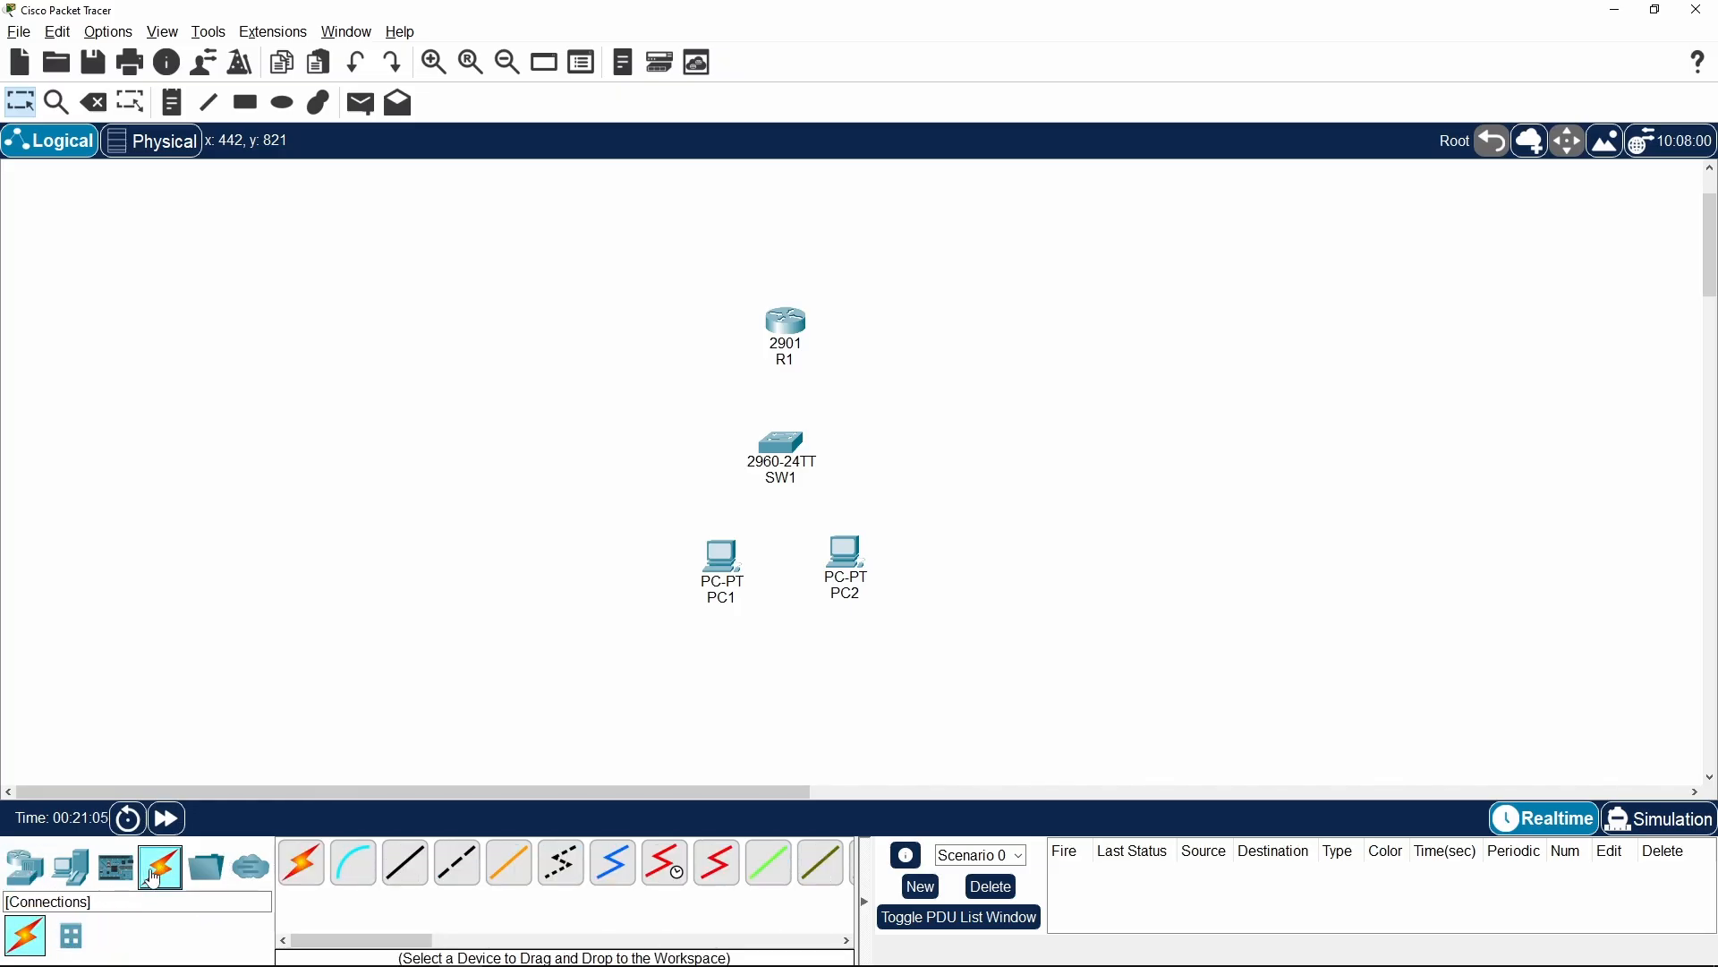
left_click(409, 876)
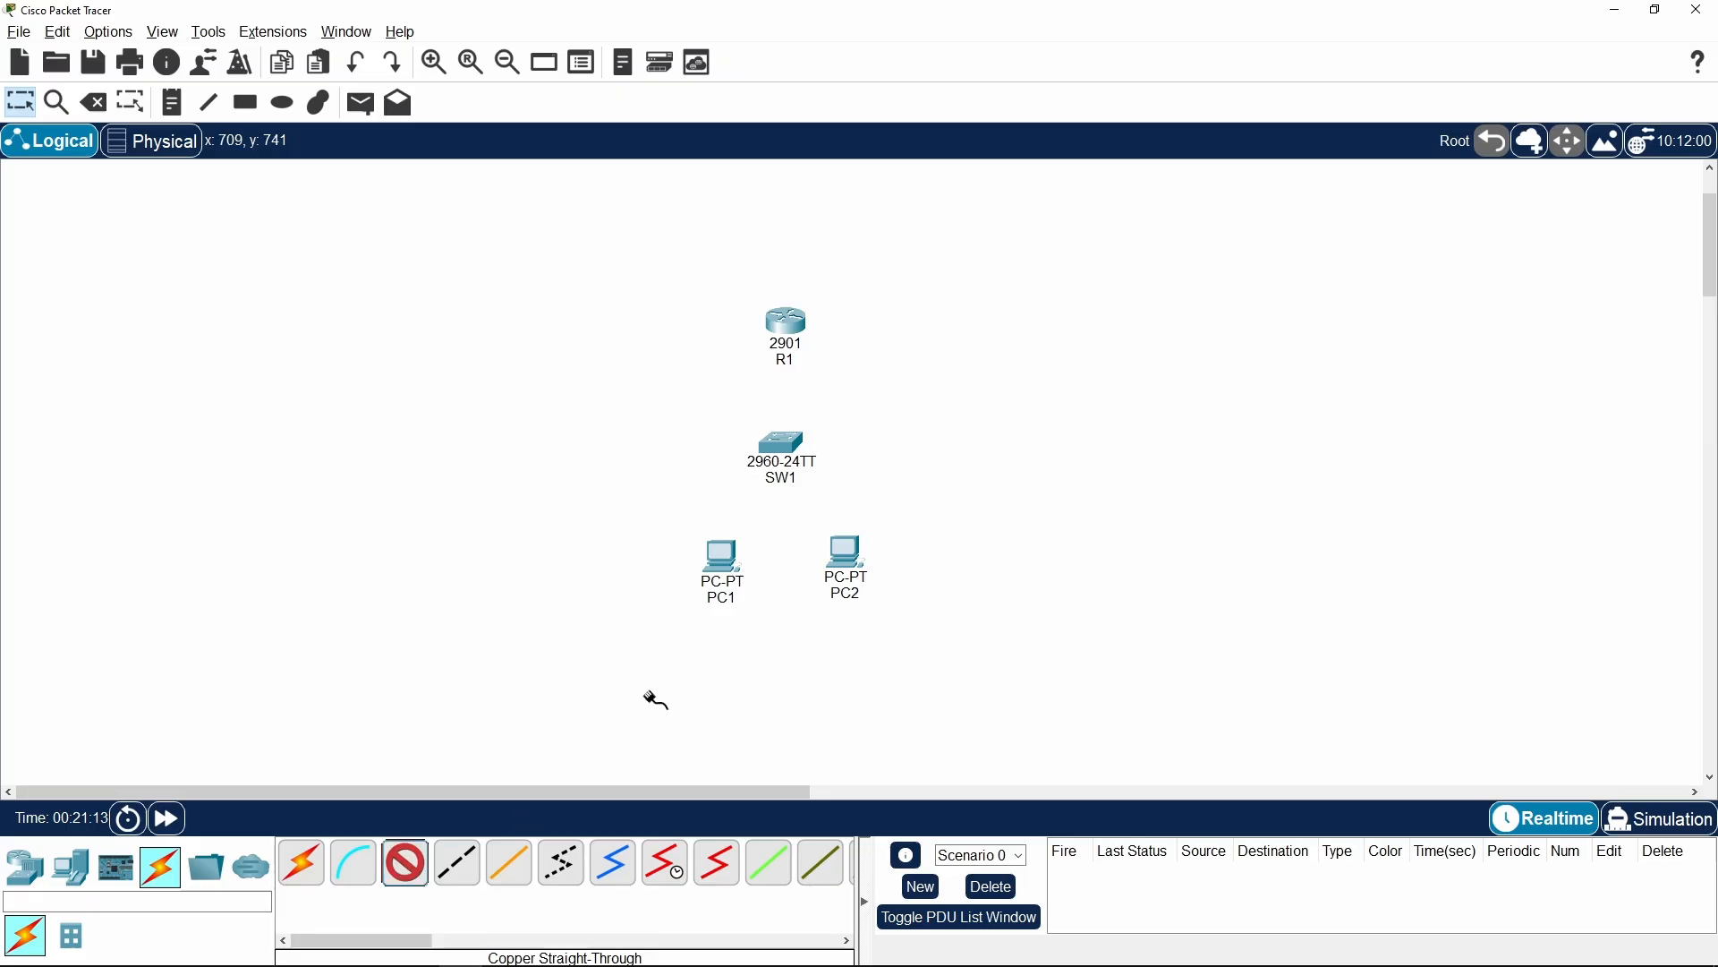
left_click(722, 561)
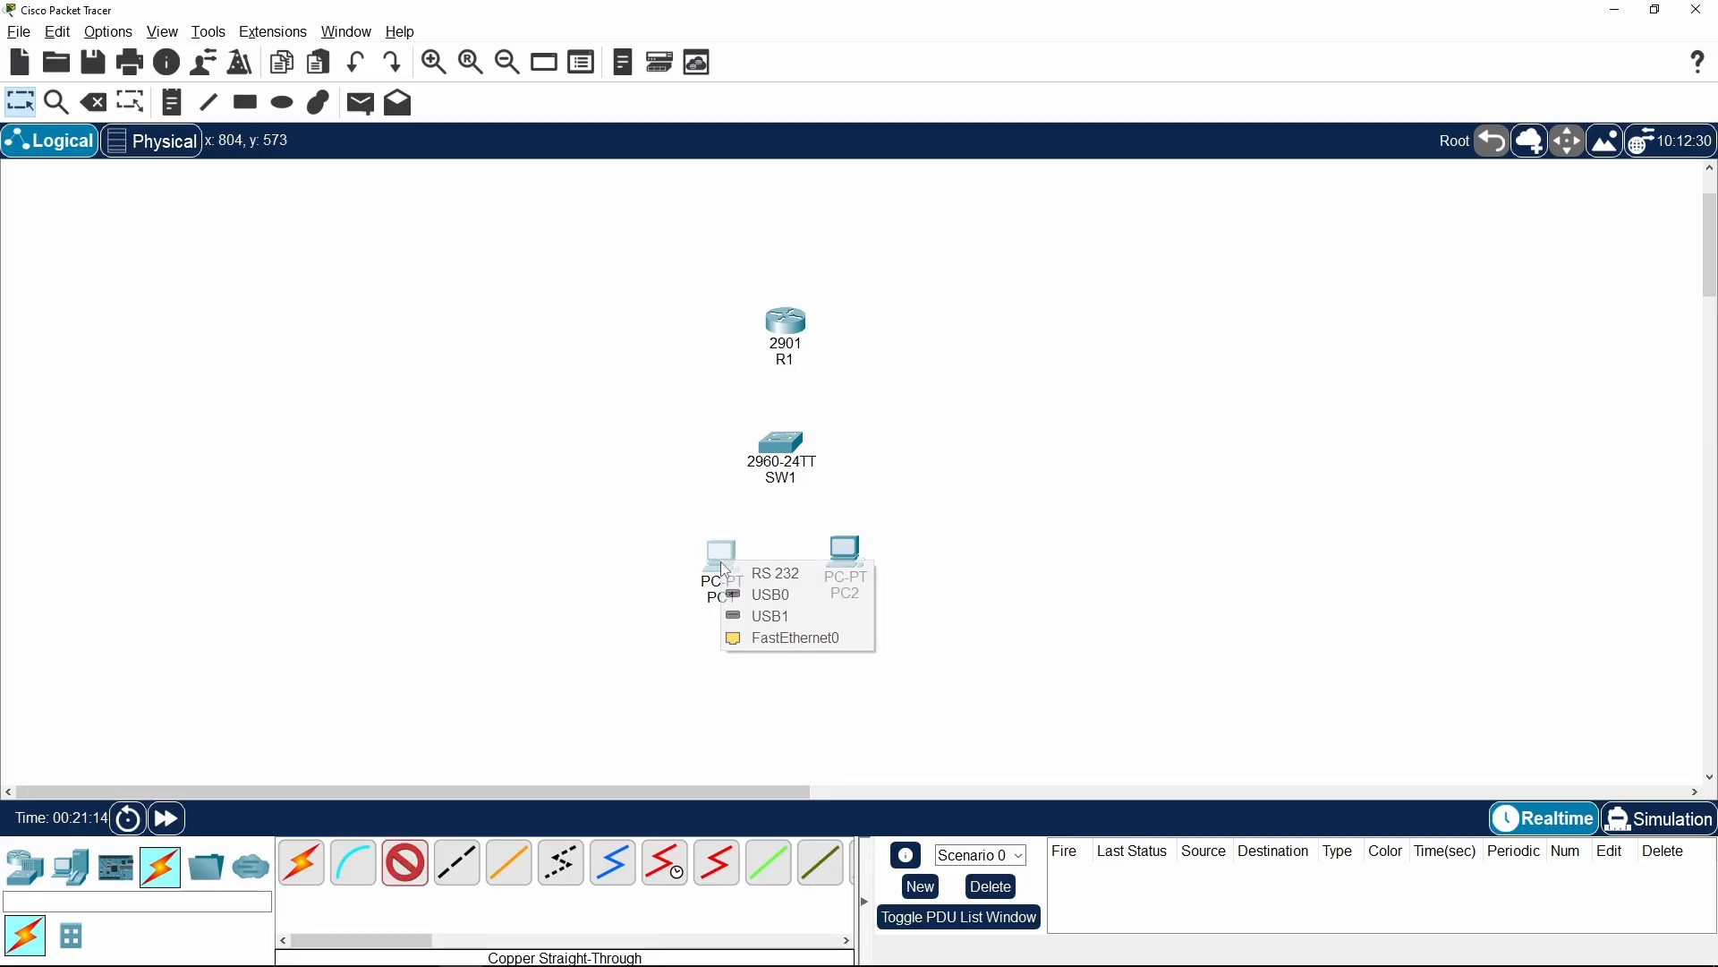
left_click(772, 646)
left_click(784, 440)
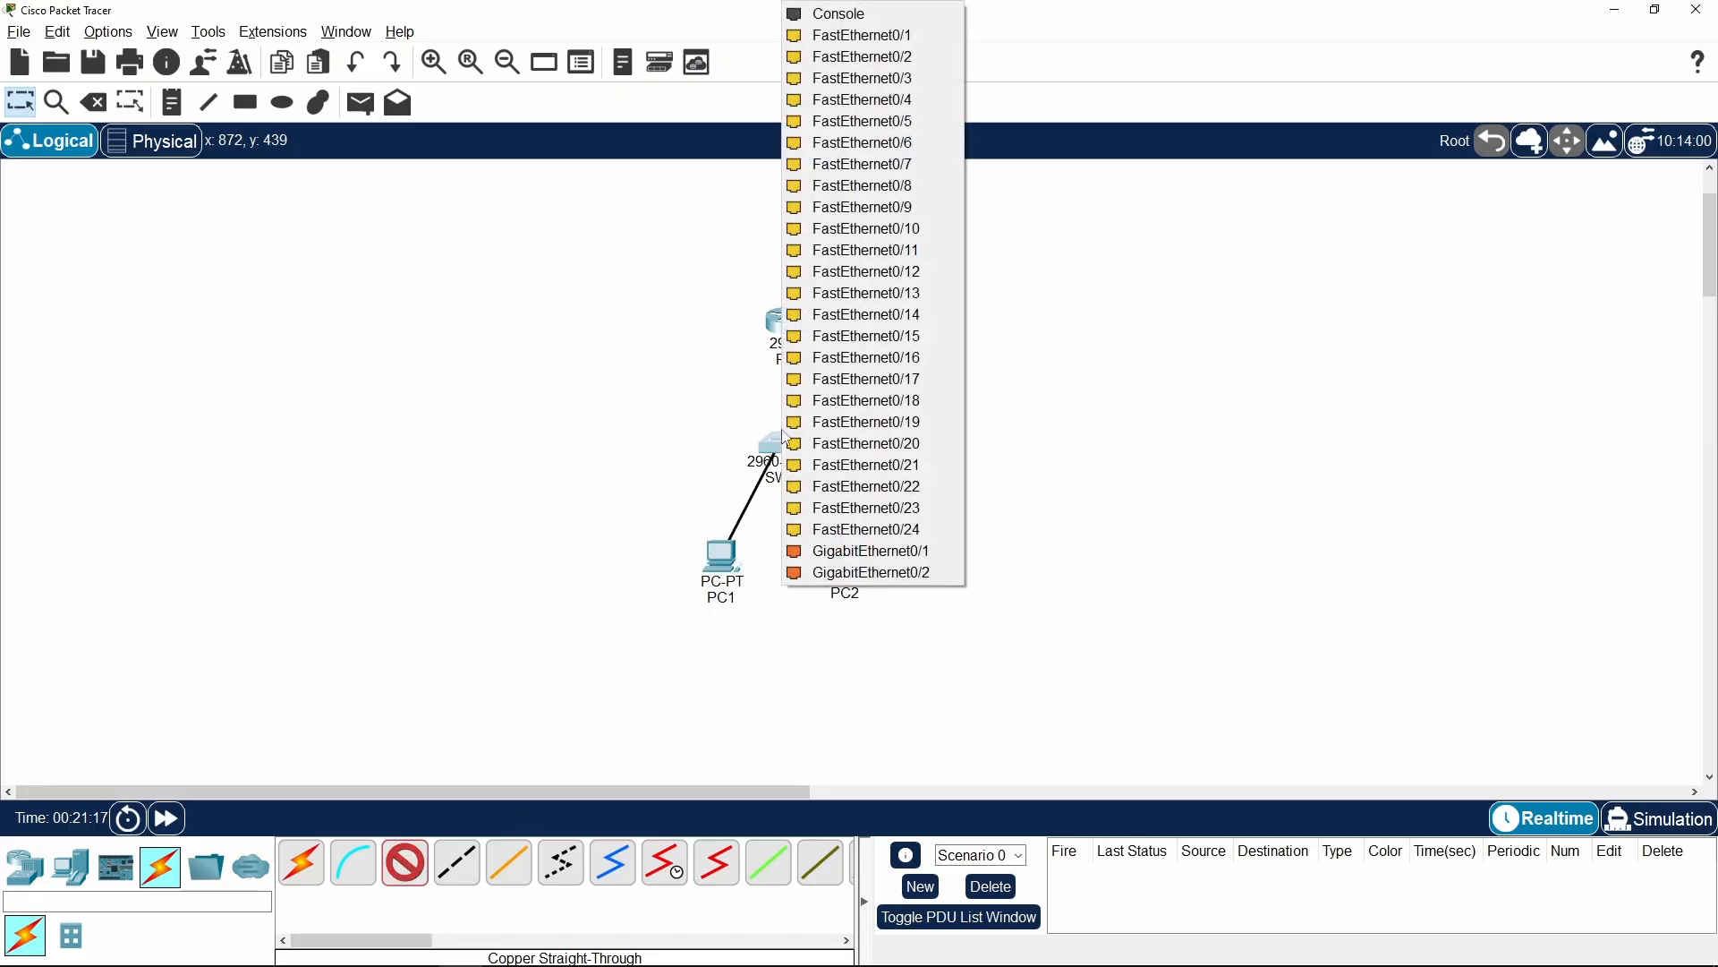
left_click(912, 37)
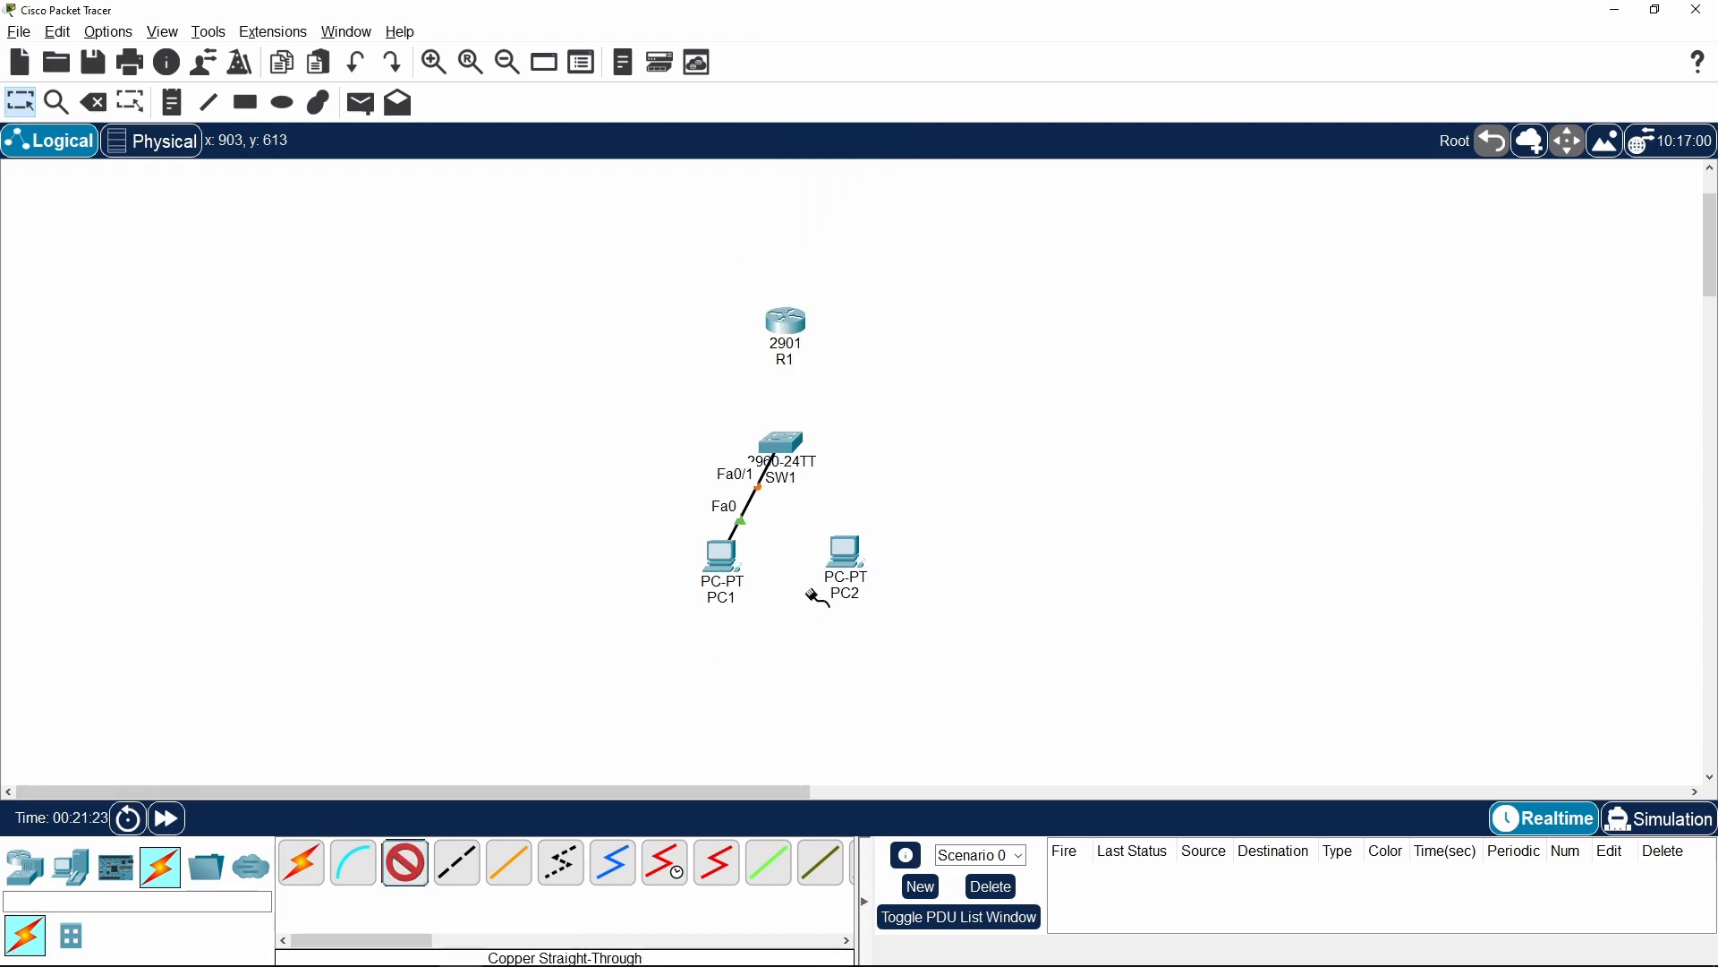
Connect PC2's FastEthernet0 port to SW1's FastEthernet0/2 port with a copper straight-through cable
left_click(850, 556)
left_click(895, 629)
left_click(782, 443)
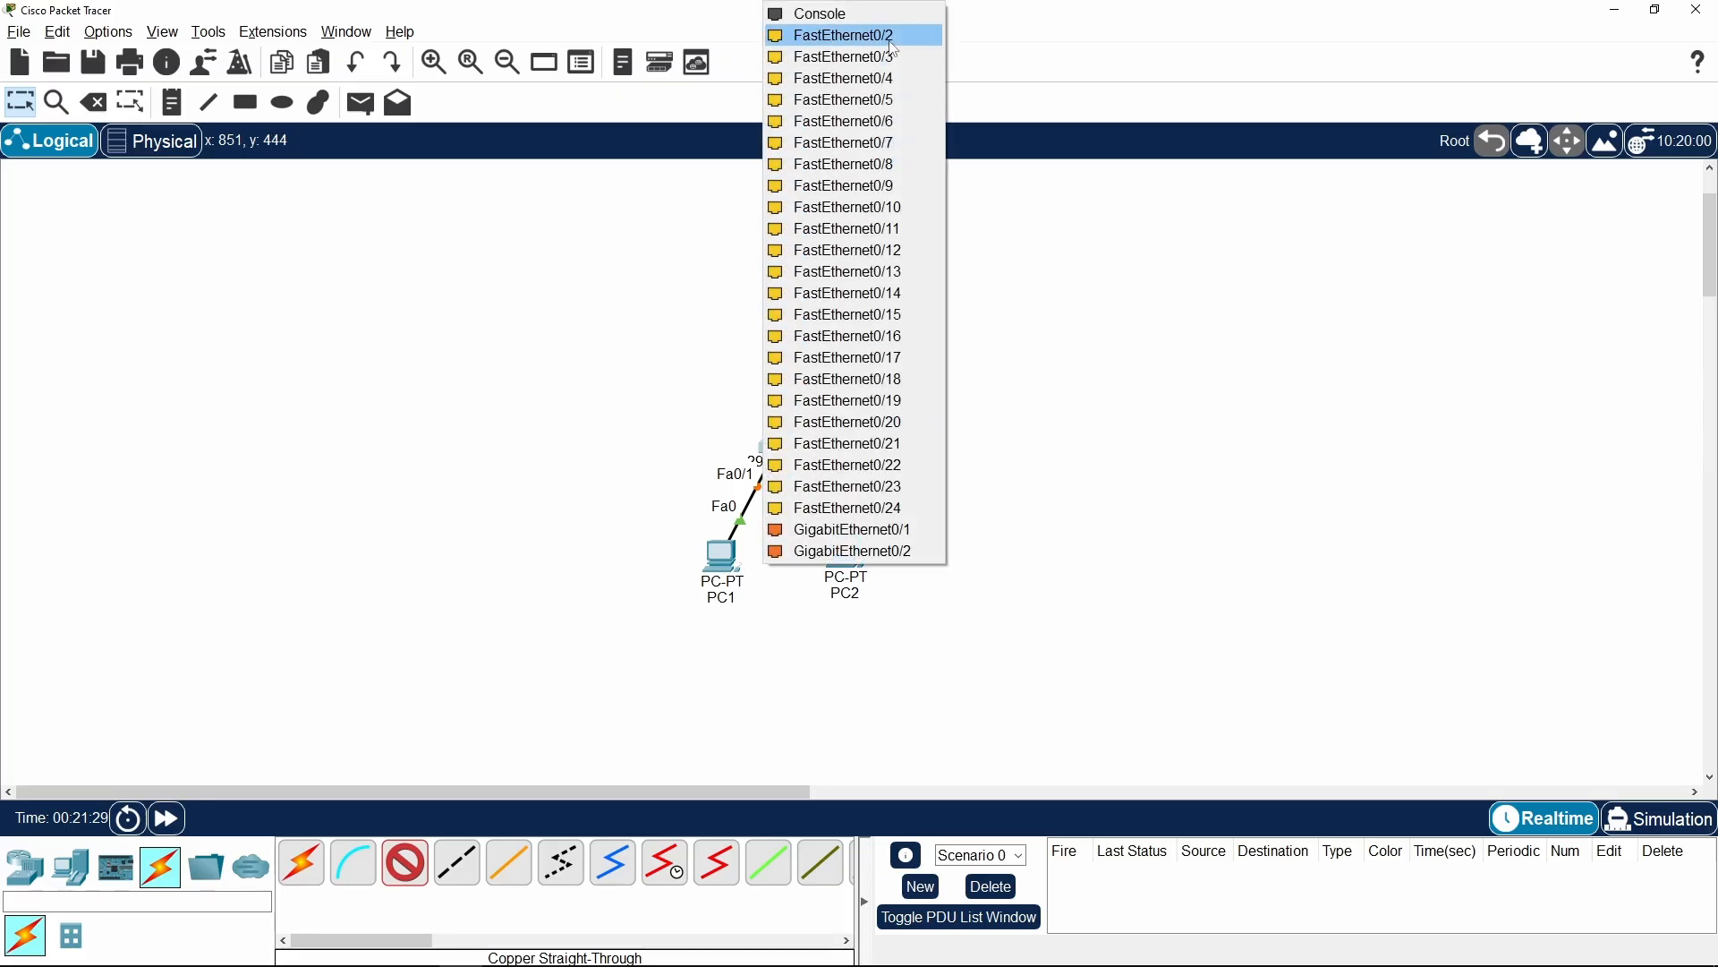
left_click(894, 40)
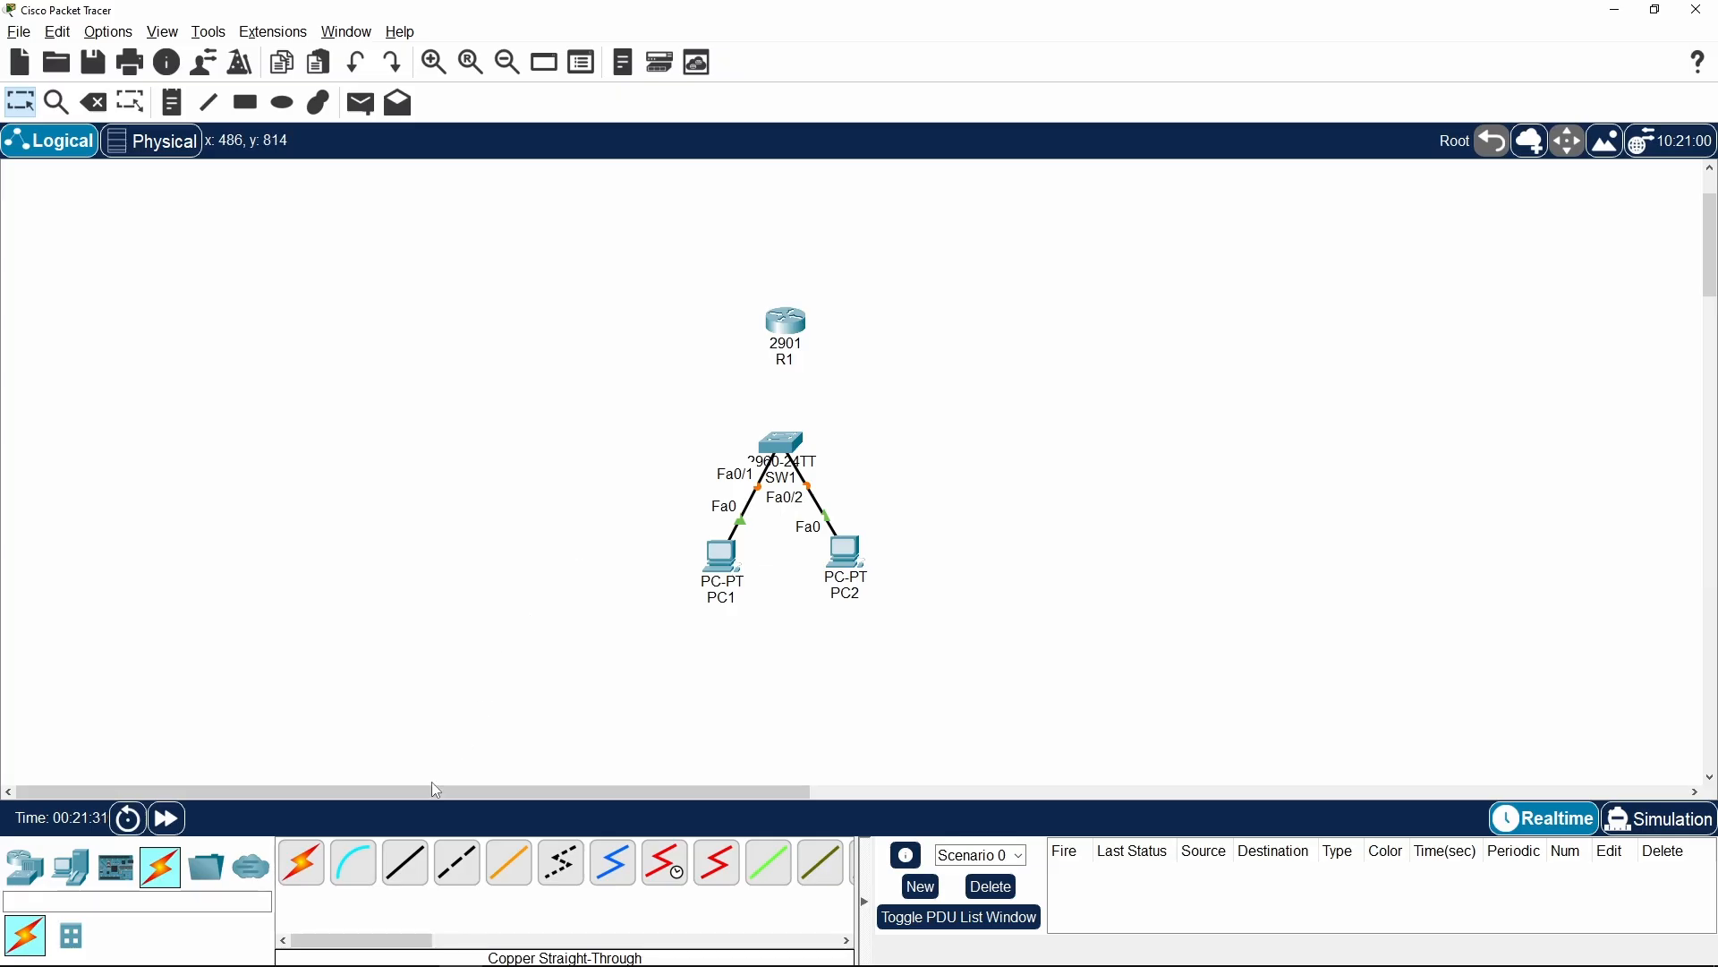
Connect SW1's GigabitEthernet0/1 to R1's GigabitEthernet0/0 with a copper straight-through cable and fast-forward the network time
left_click(410, 873)
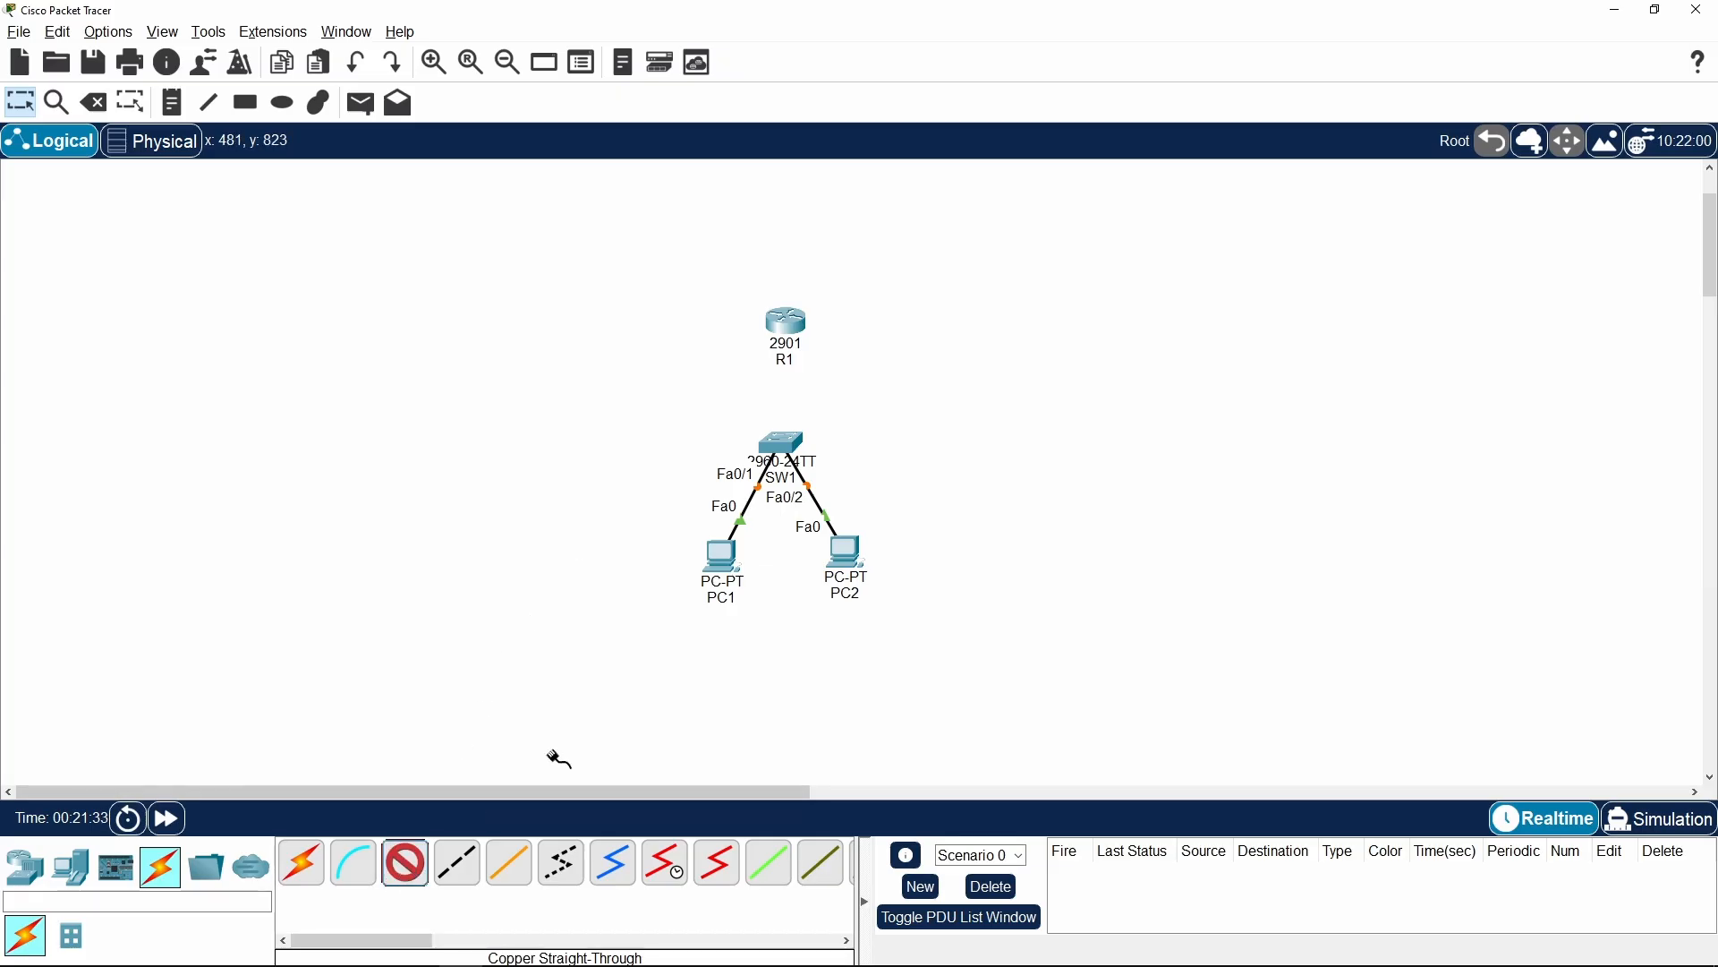
left_click(793, 438)
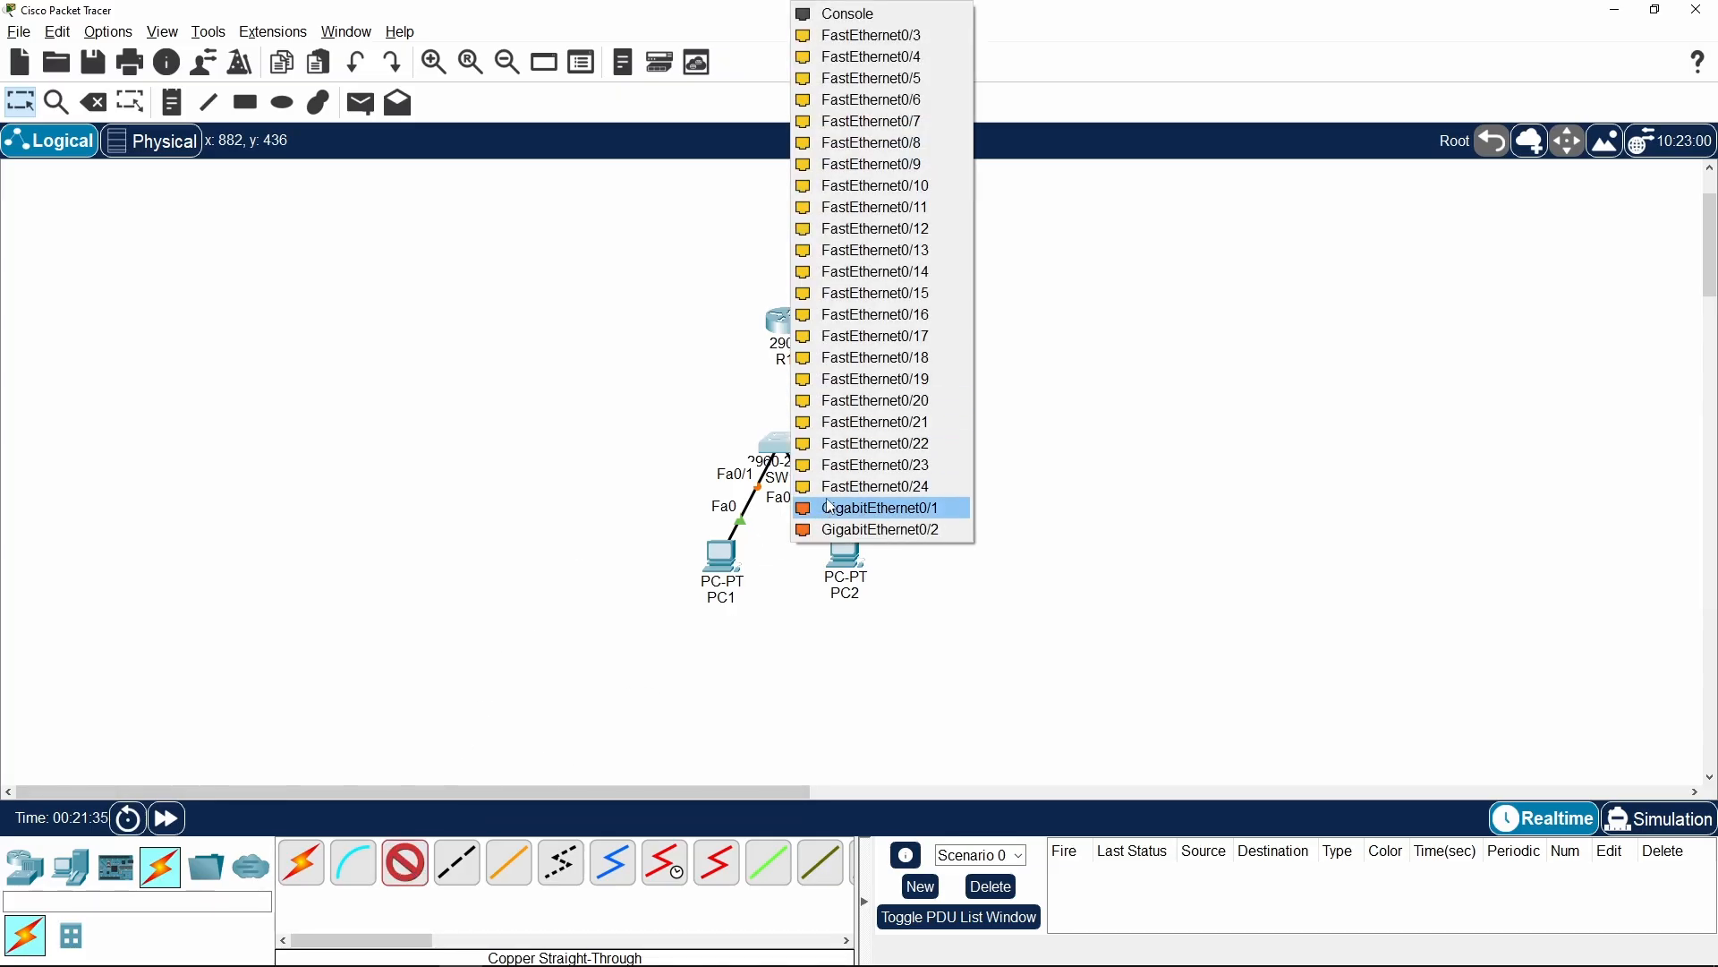
left_click(937, 520)
left_click(787, 324)
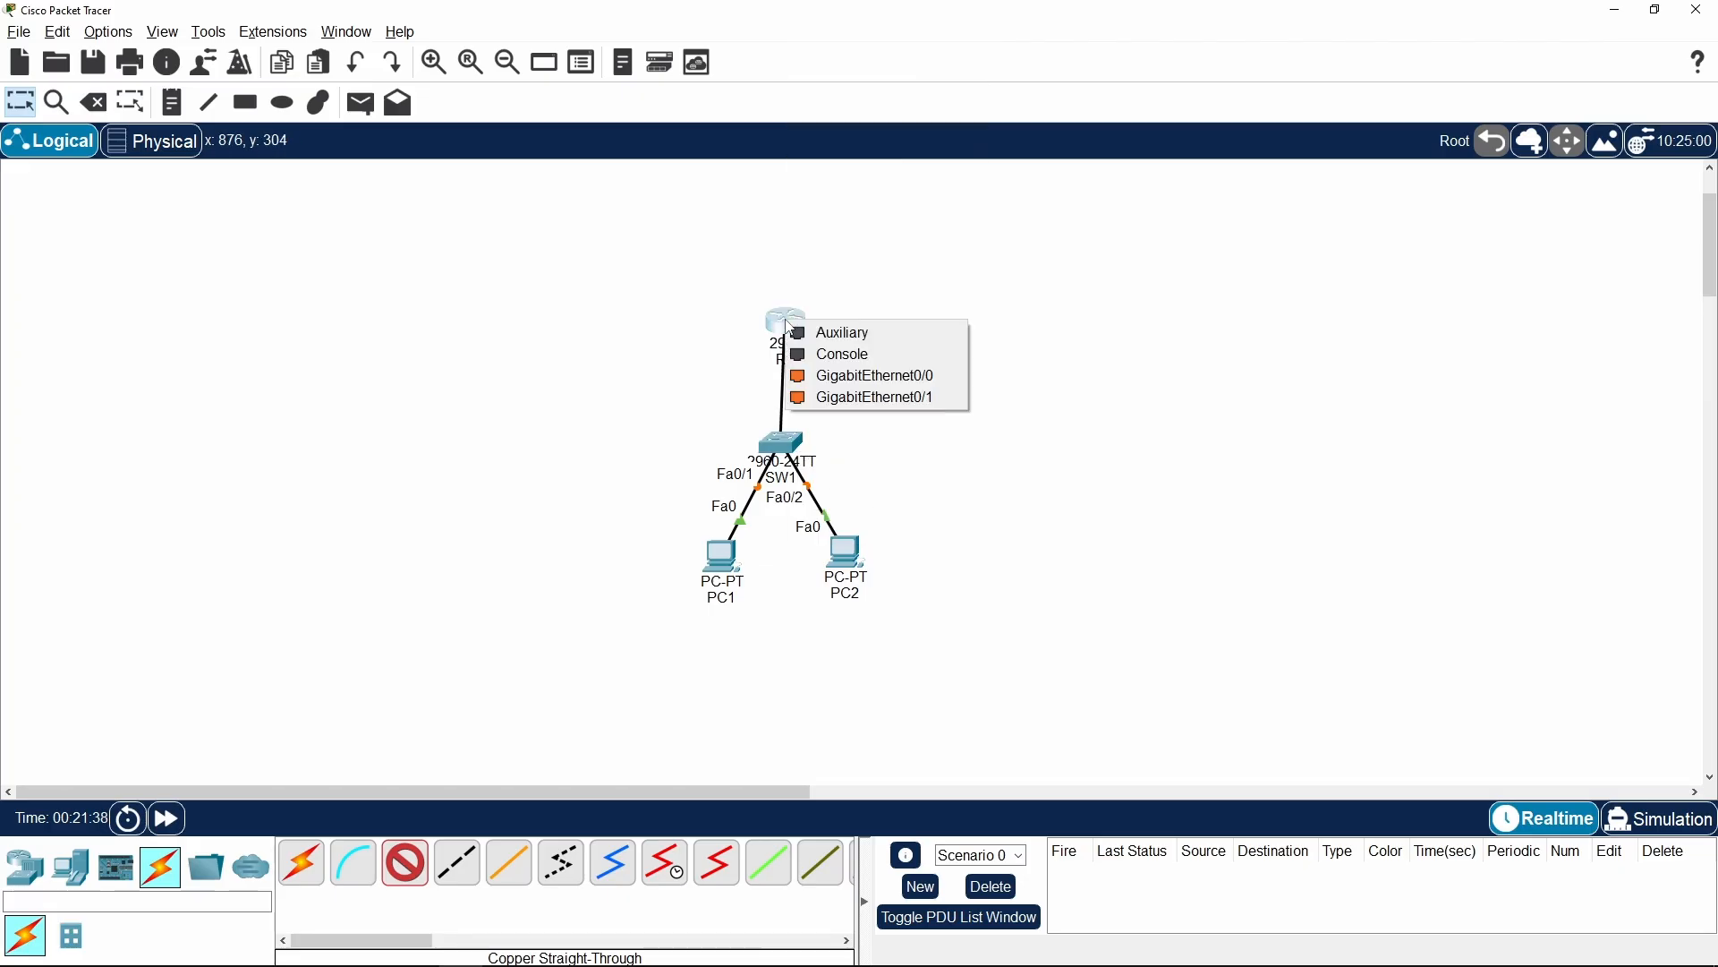
left_click(935, 391)
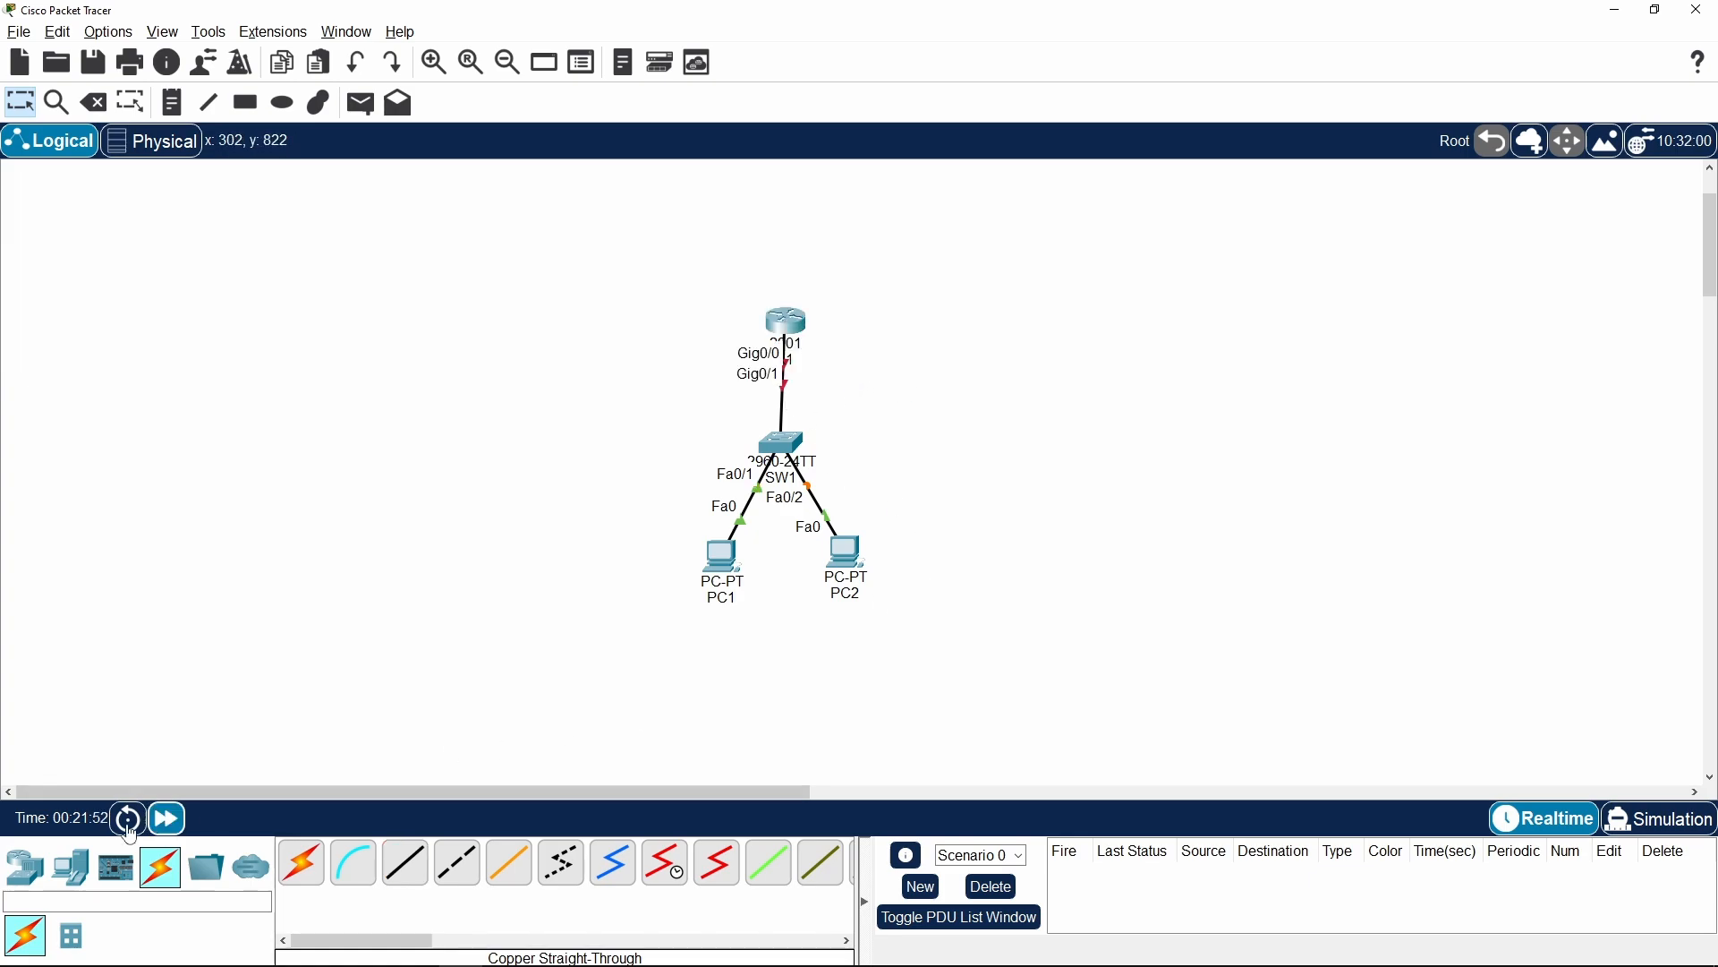
left_click(167, 818)
Open the command line of router R1 and answer no to the initial configuration dialog
left_click(788, 332)
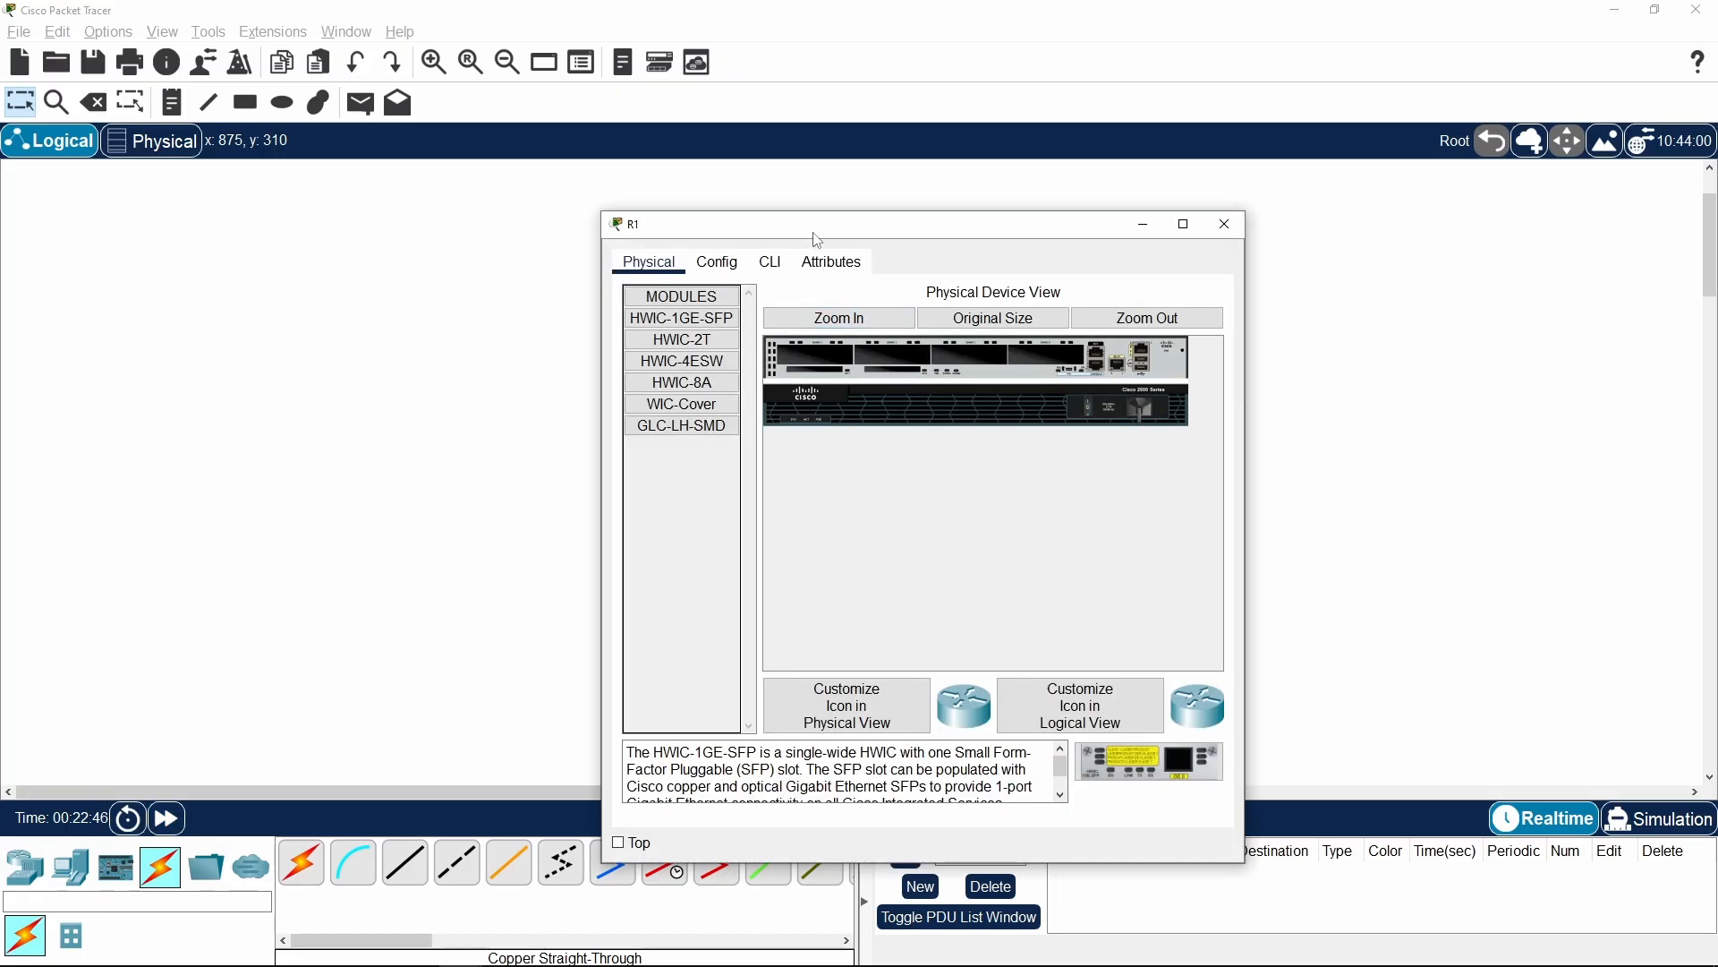
left_click_drag(838, 235, 1156, 197)
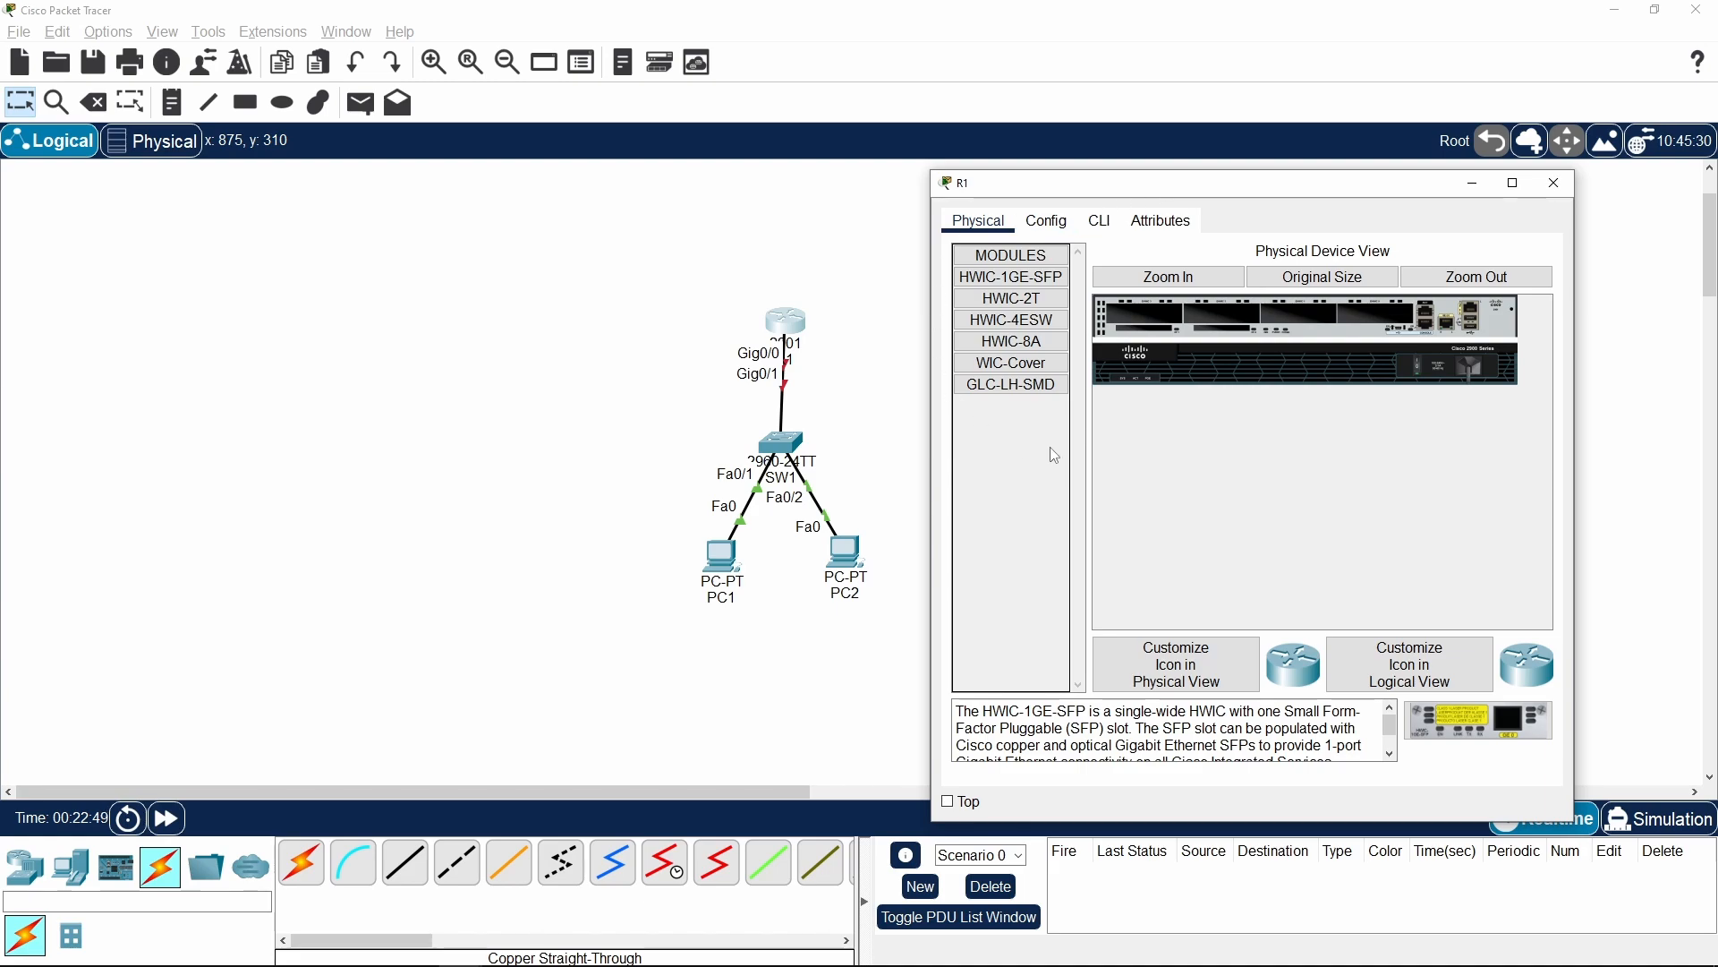
left_click(1104, 222)
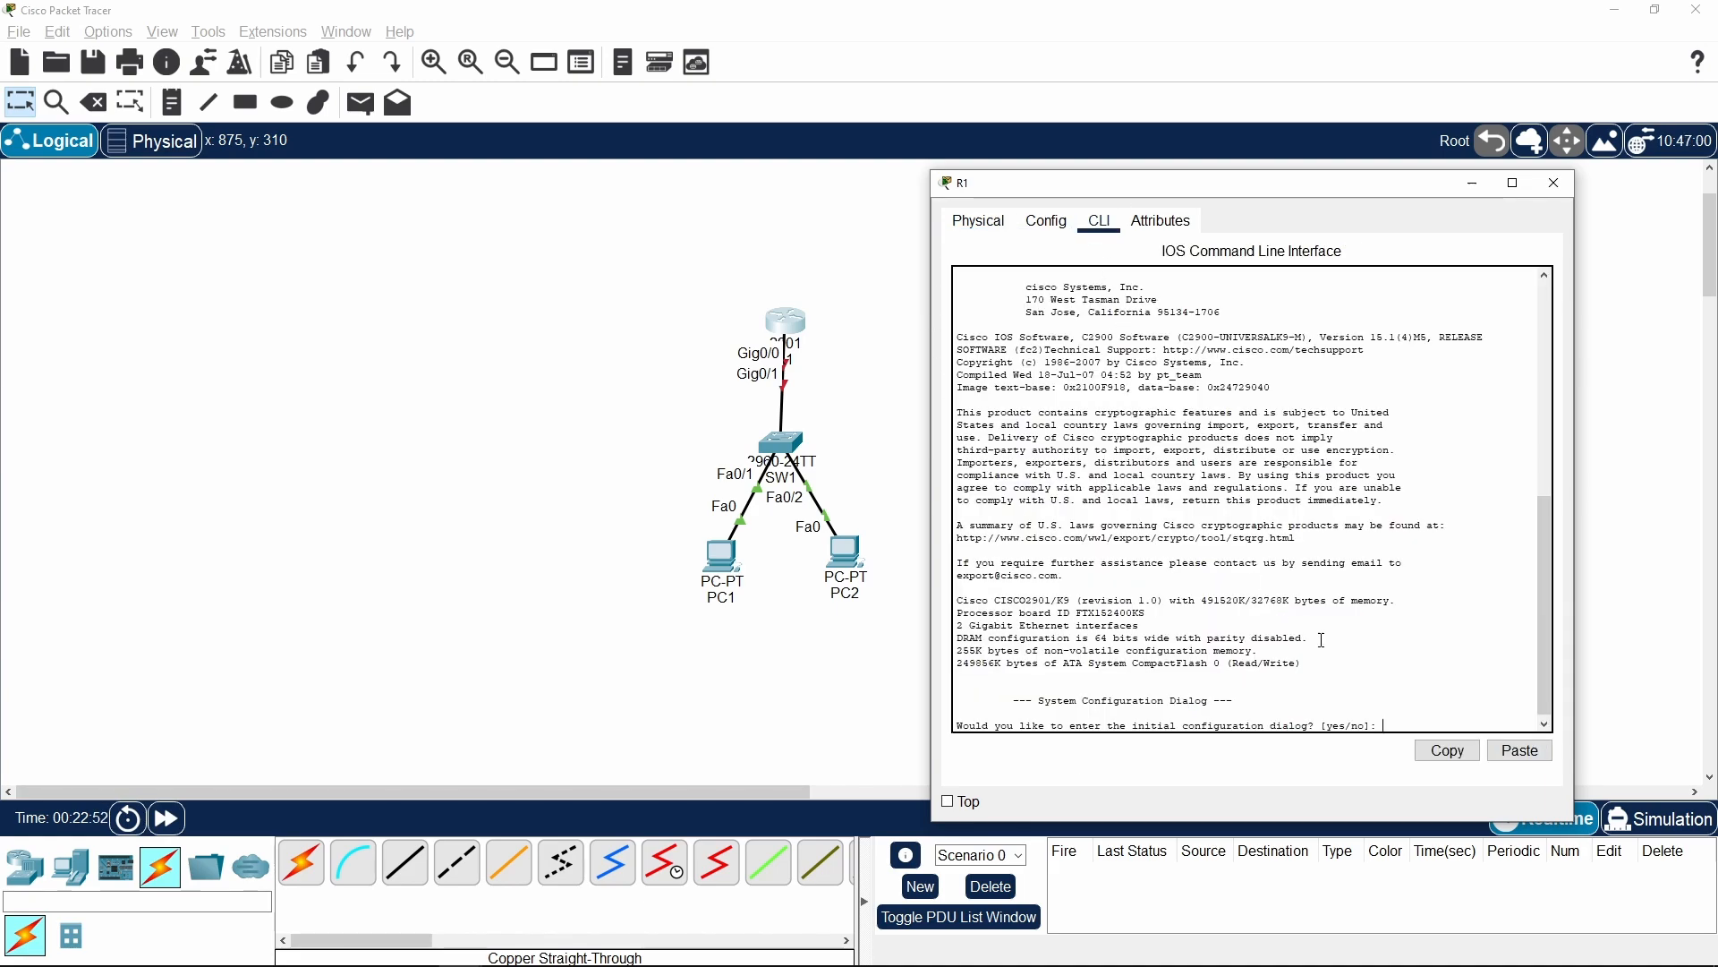
type("no")
key("Return")
Enter privileged mode with enable and global configuration mode with conf terminal on R1
key("Return")
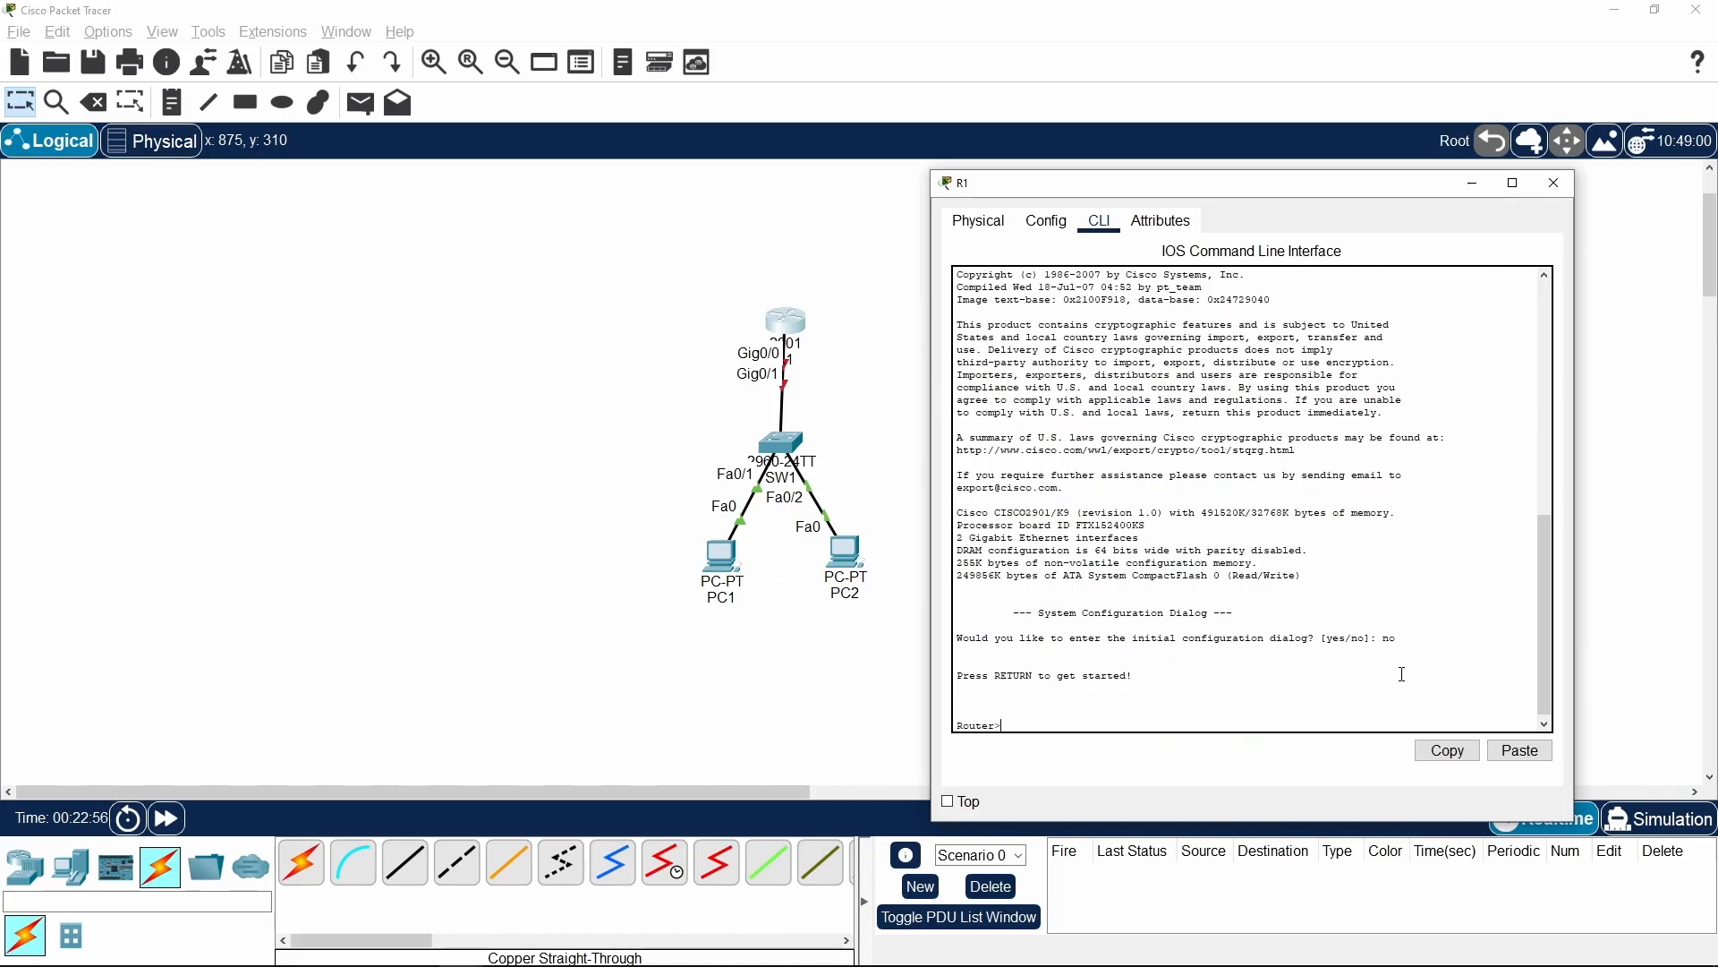
type("enable")
key("Return")
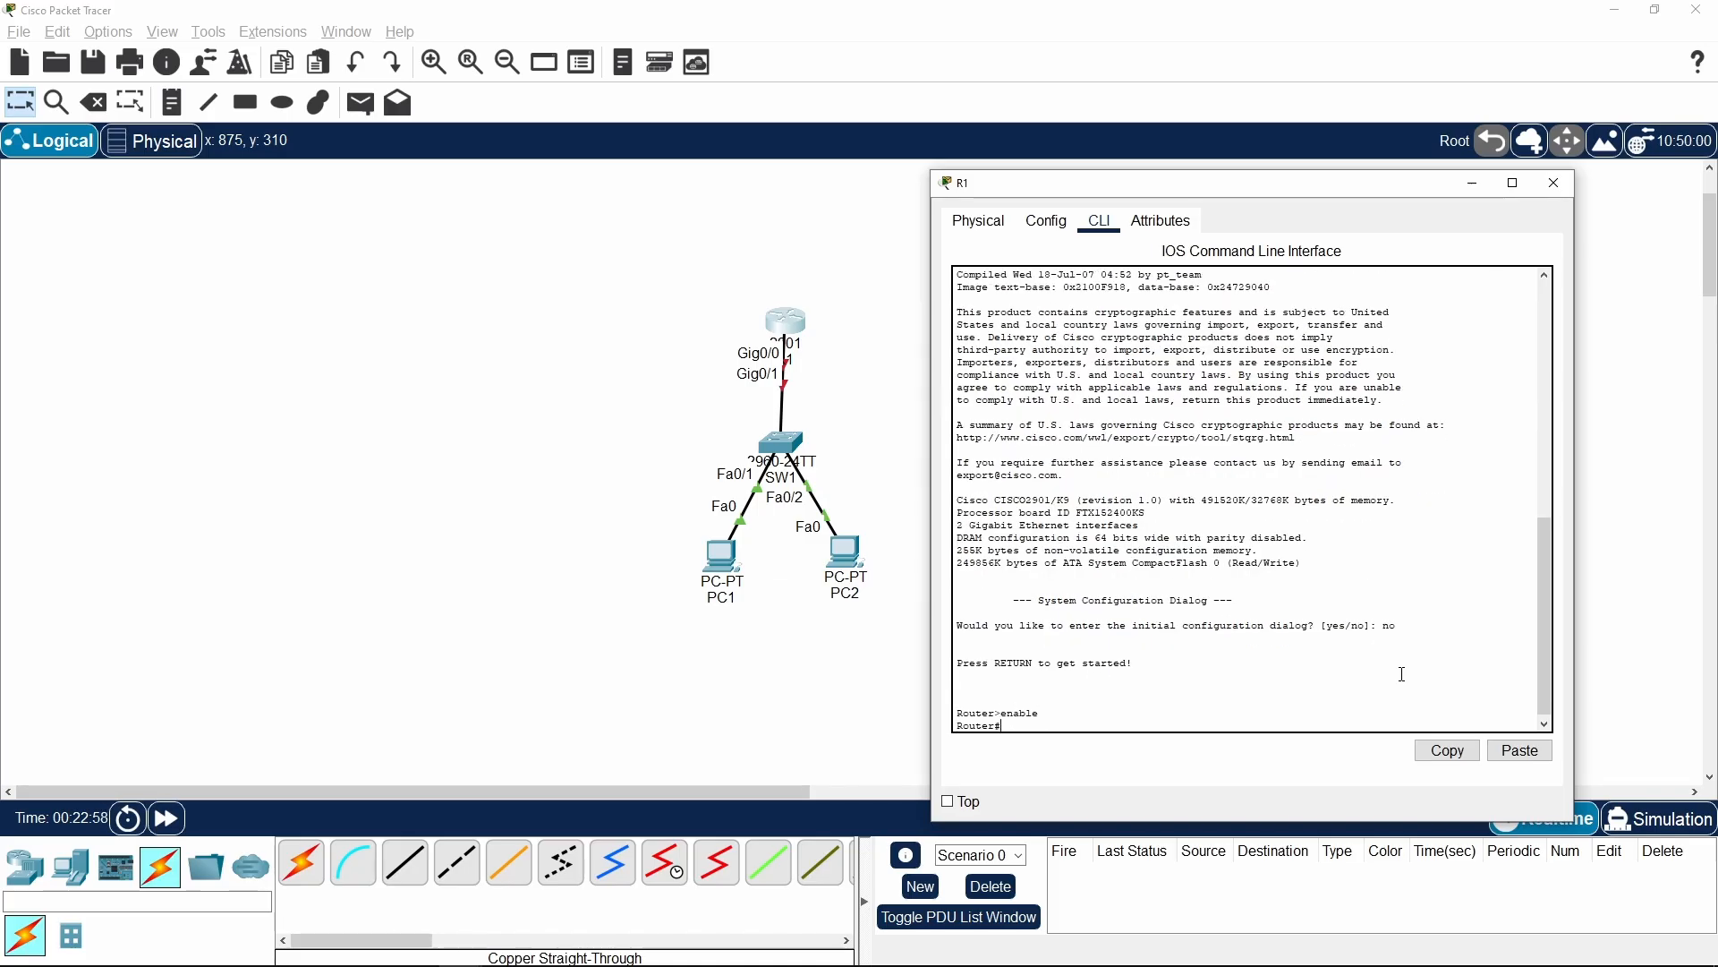
type("conf")
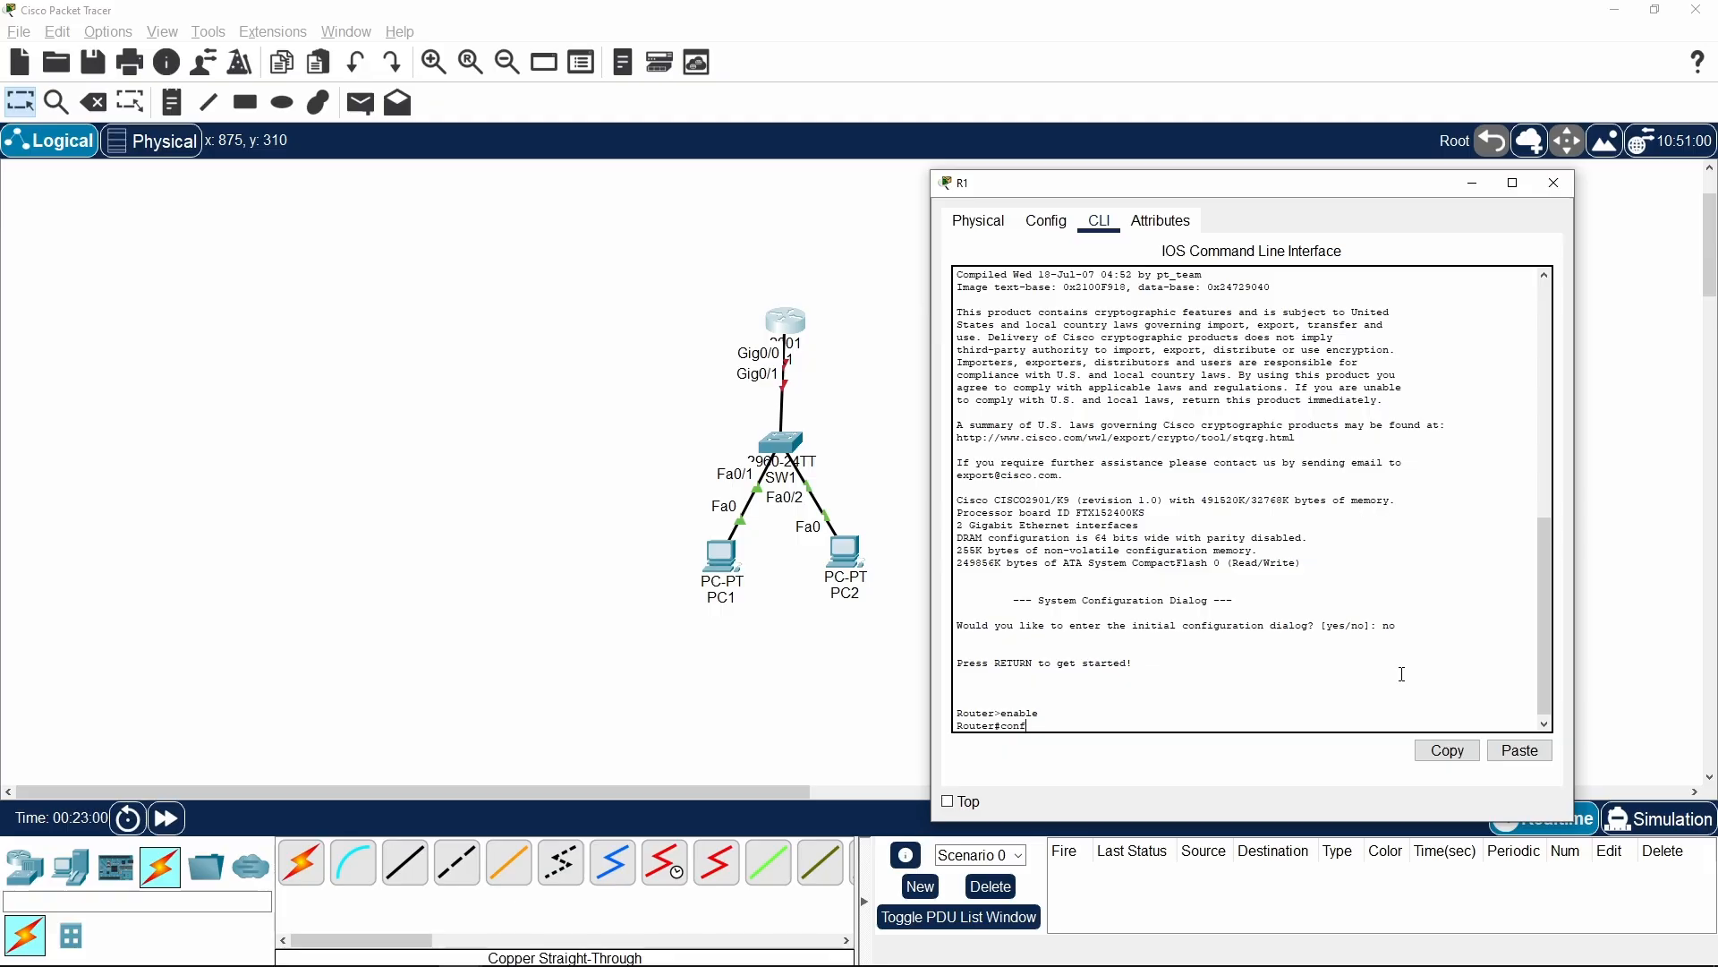
type(" terminal")
key("Tab")
key("Return")
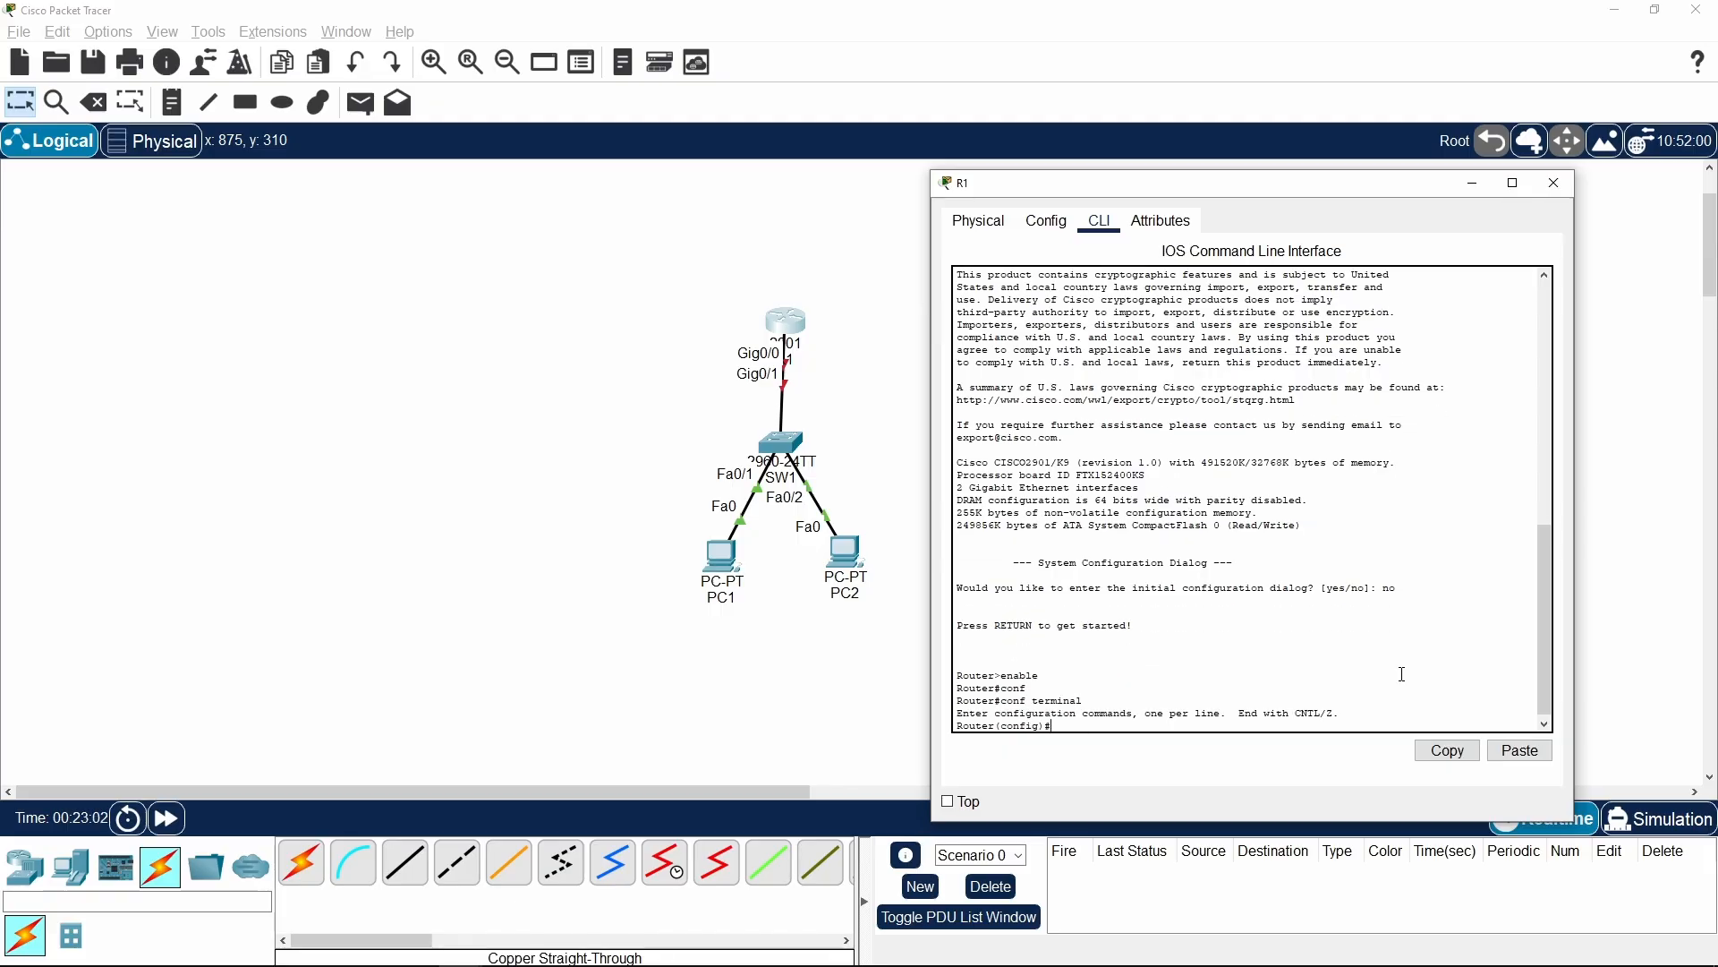
key("Return")
key("Return")
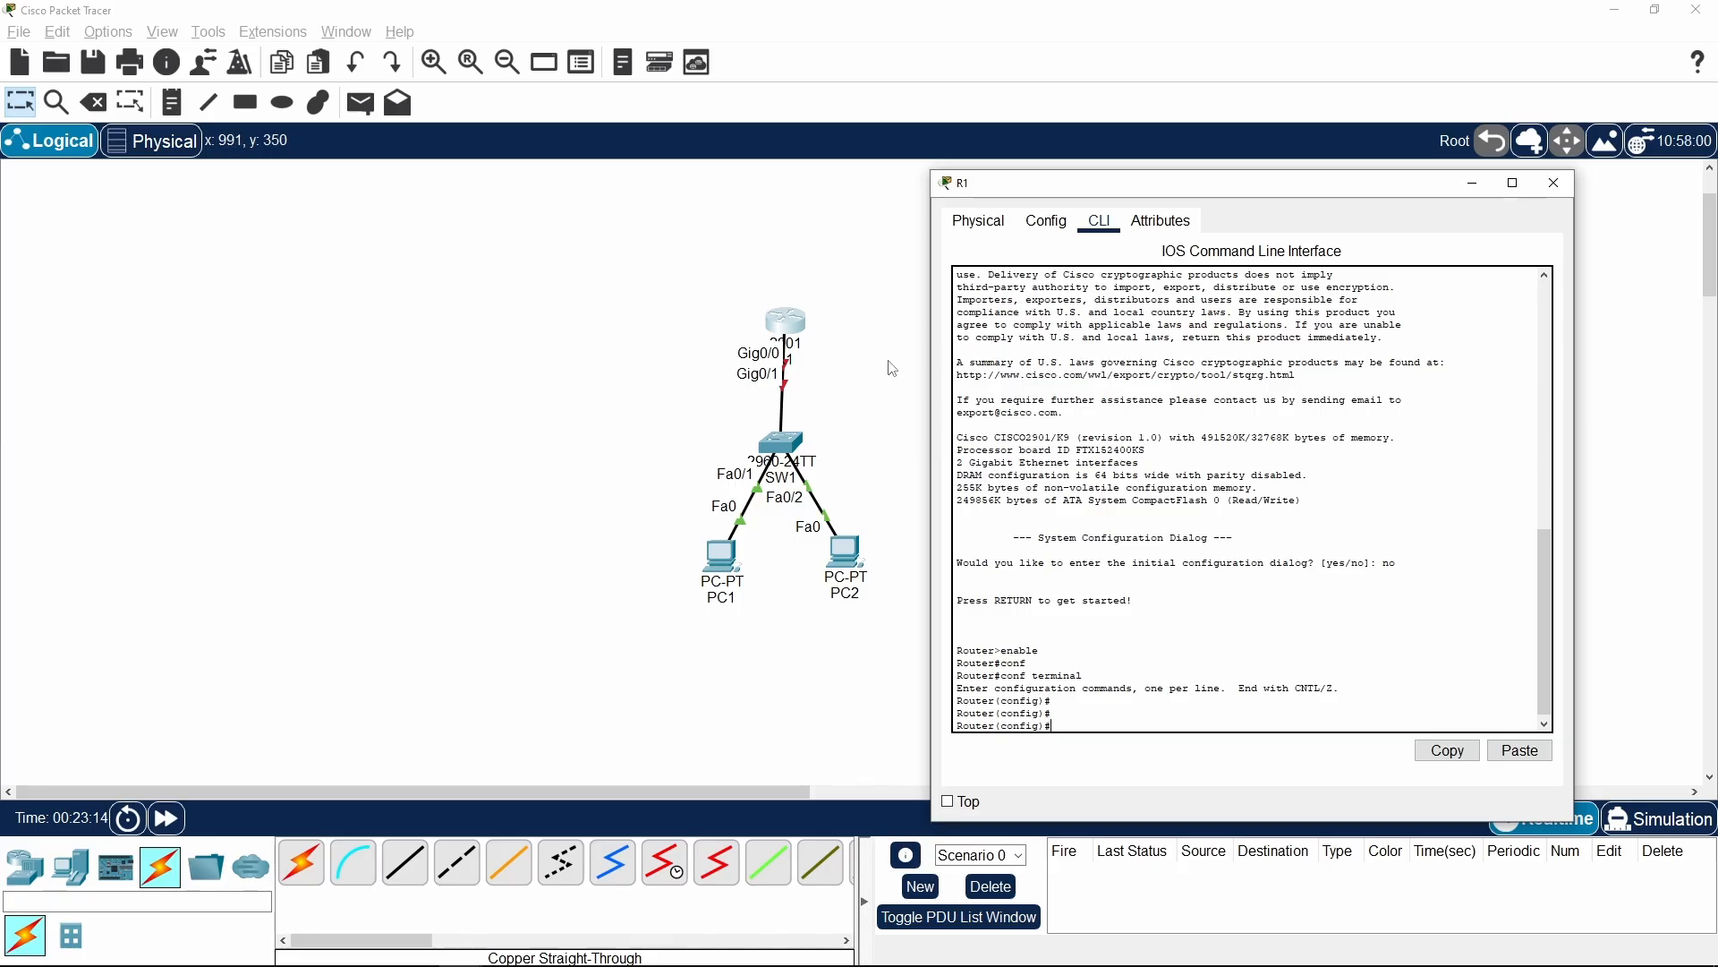
Bring up R1's interface gi0/0 with no shutdown and fast-forward the network time
key("Tab")
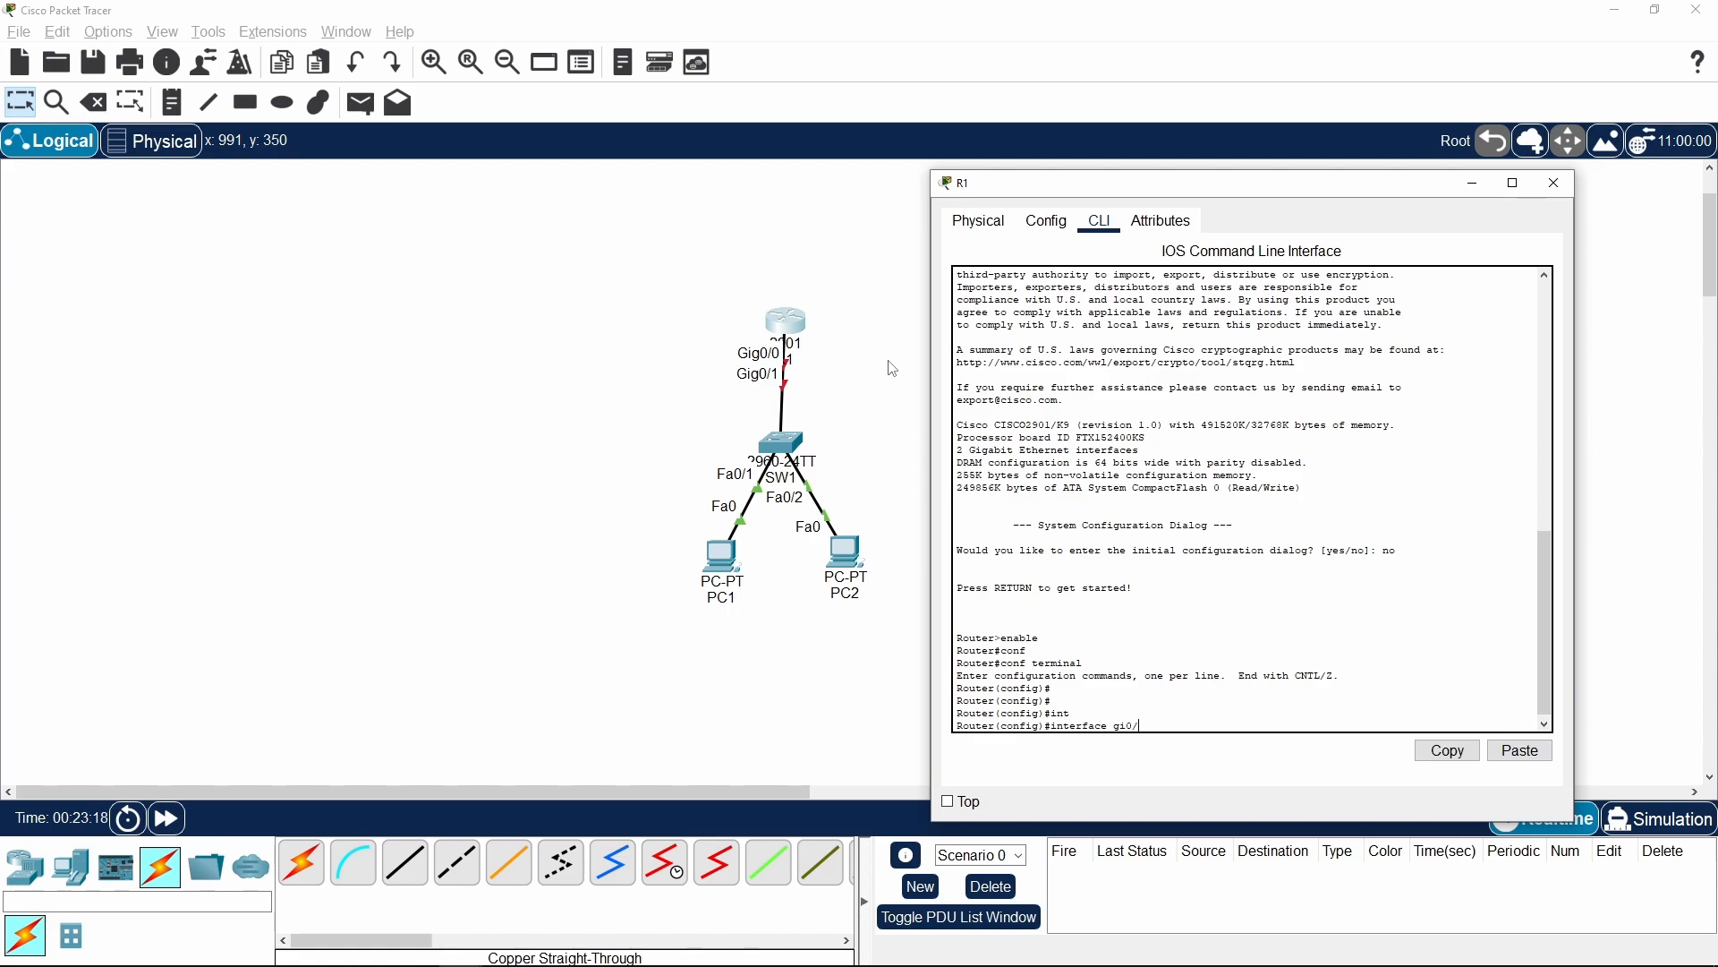
key("Return")
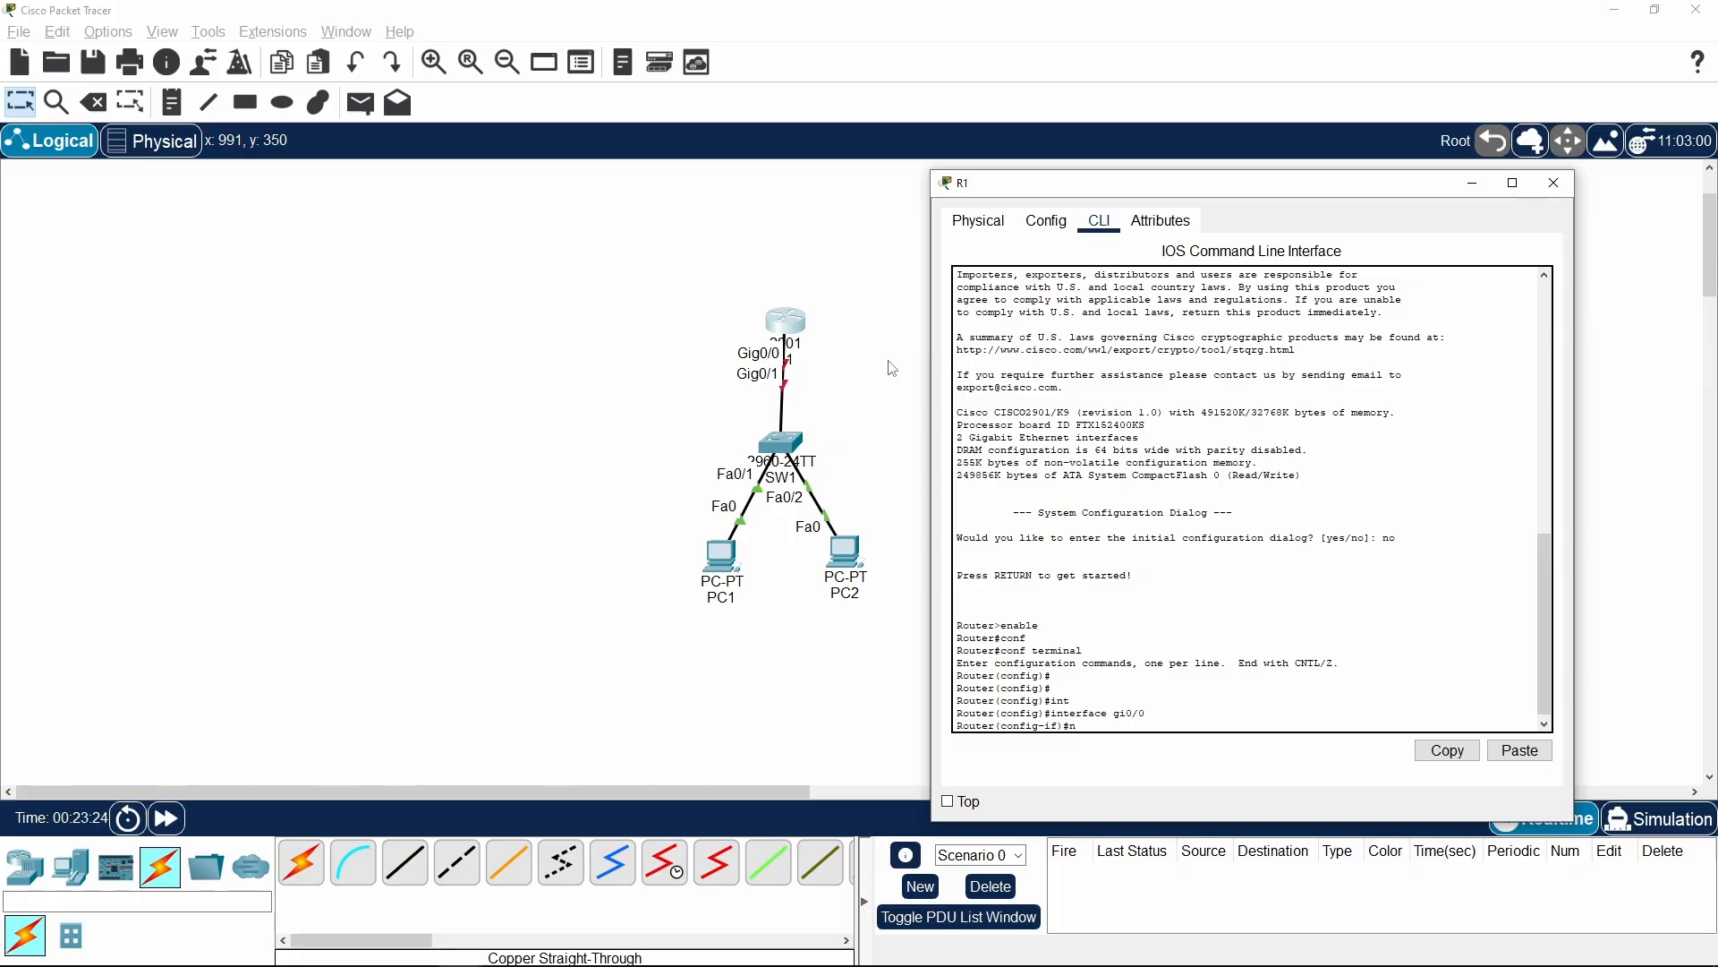
type("no s")
key("Tab")
type("hut")
key("Tab")
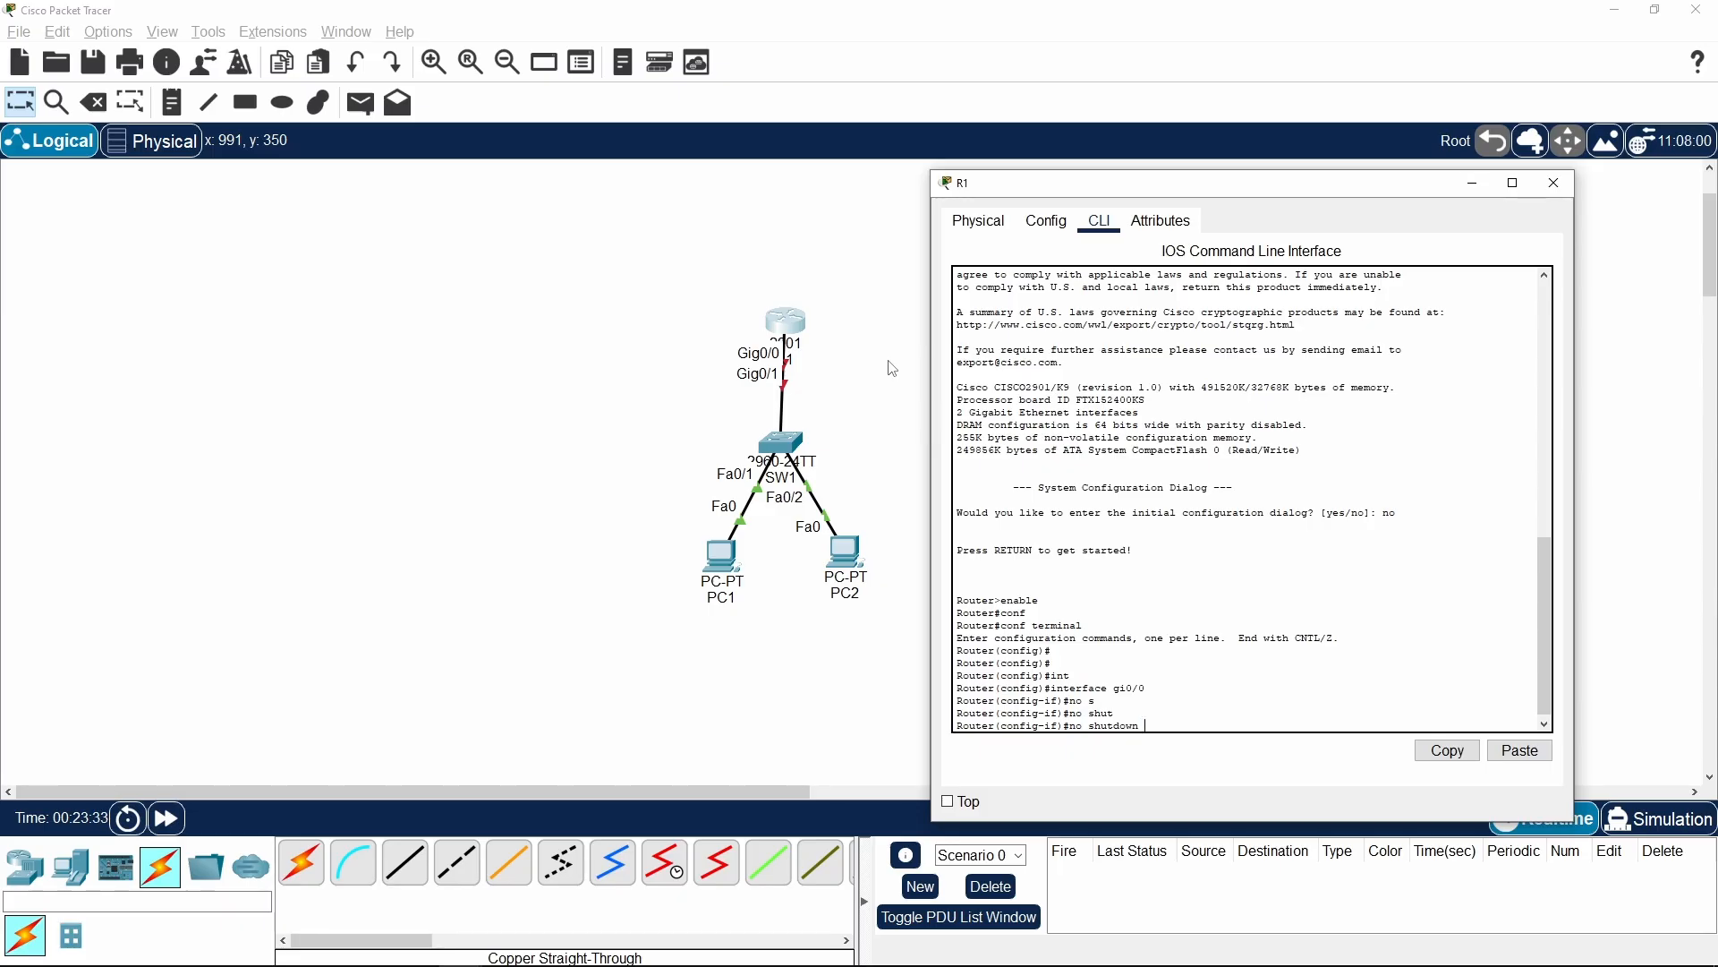
key("Return")
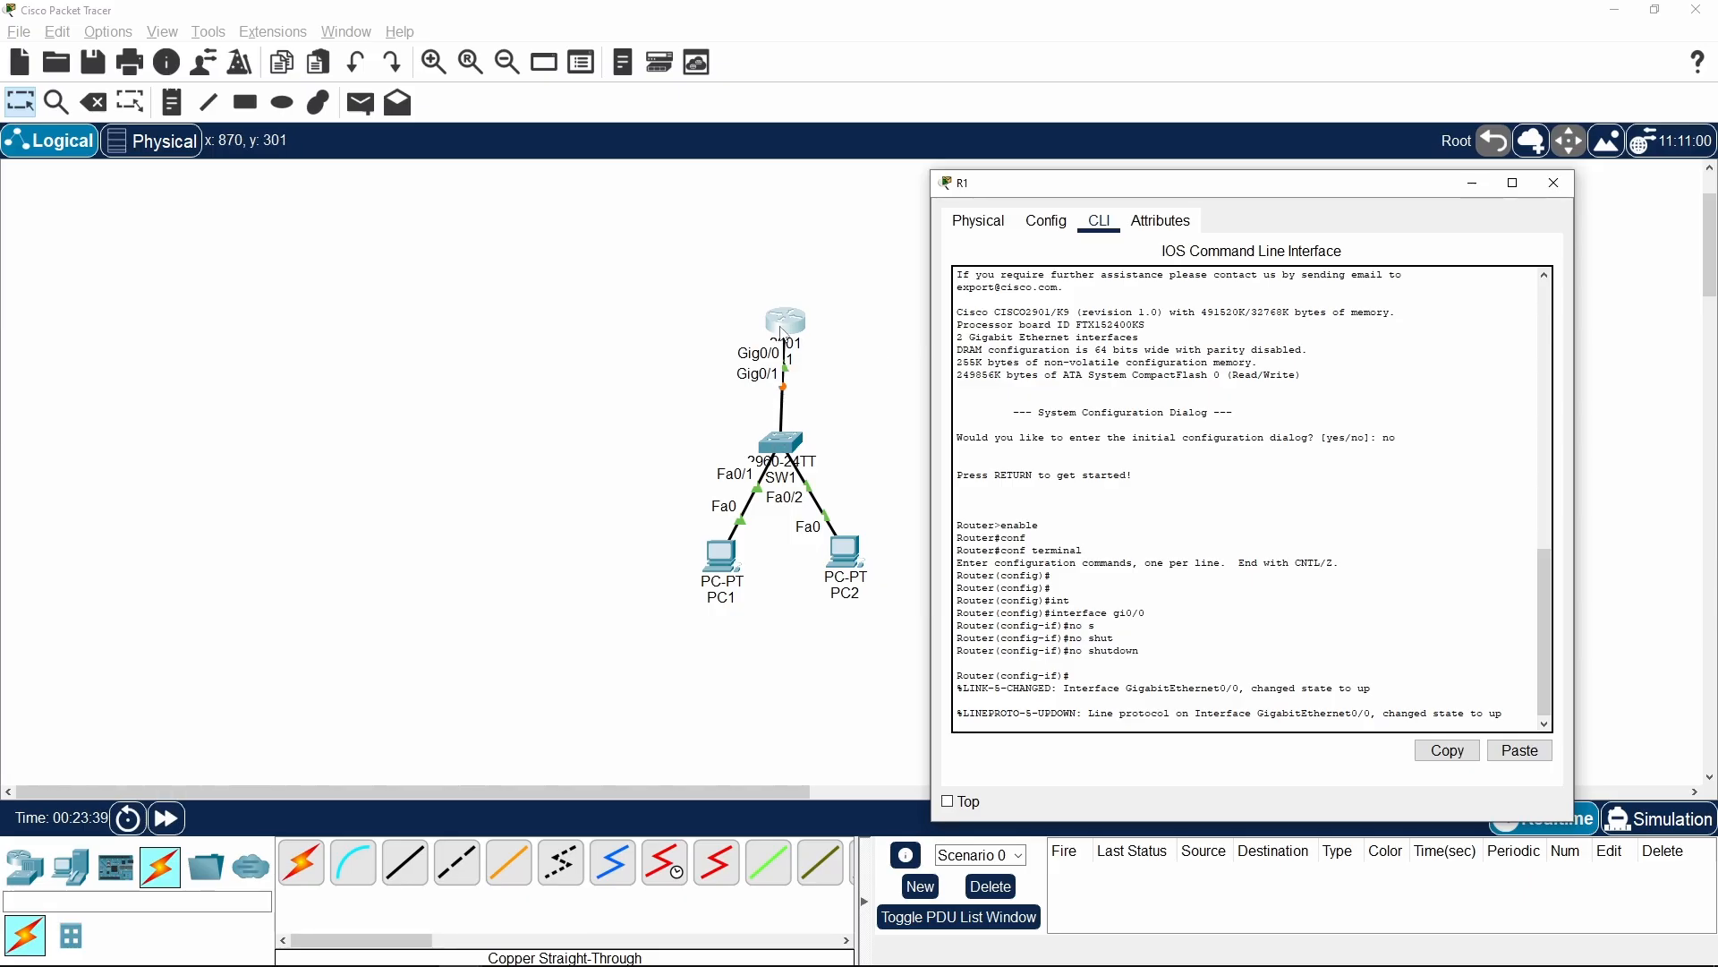
left_click(168, 821)
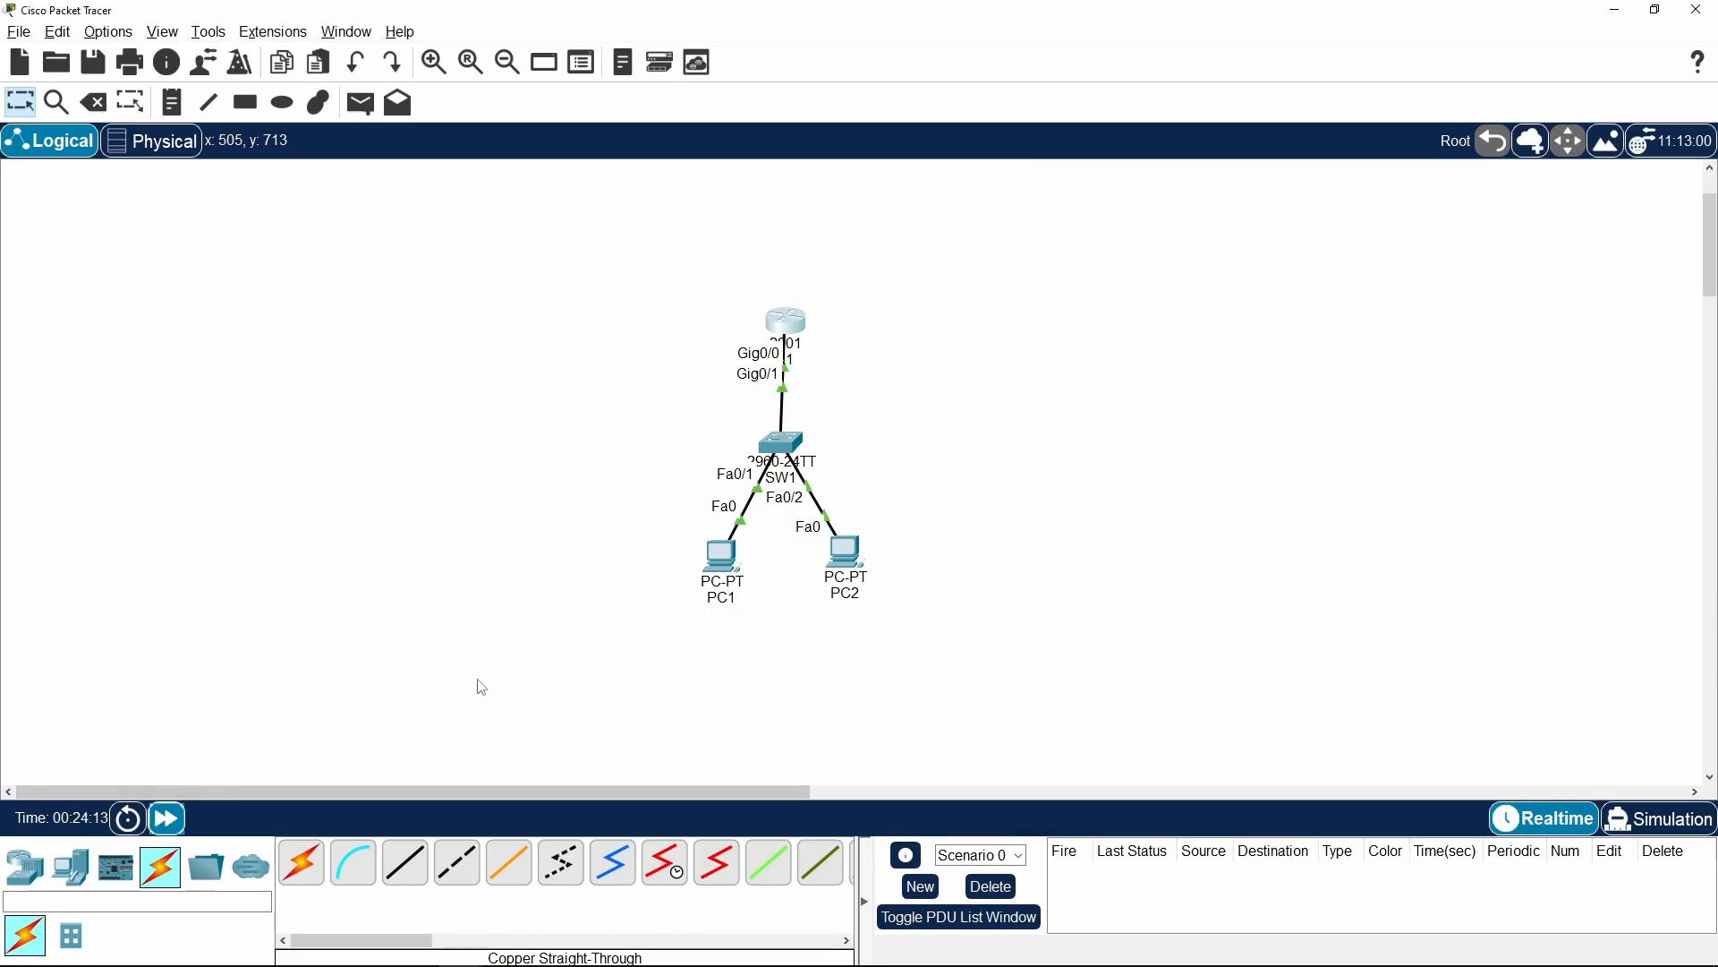
Assign IP address 192.168.1.254 with mask 255.255.255.0 to R1's interface gi0/0
left_click(794, 361)
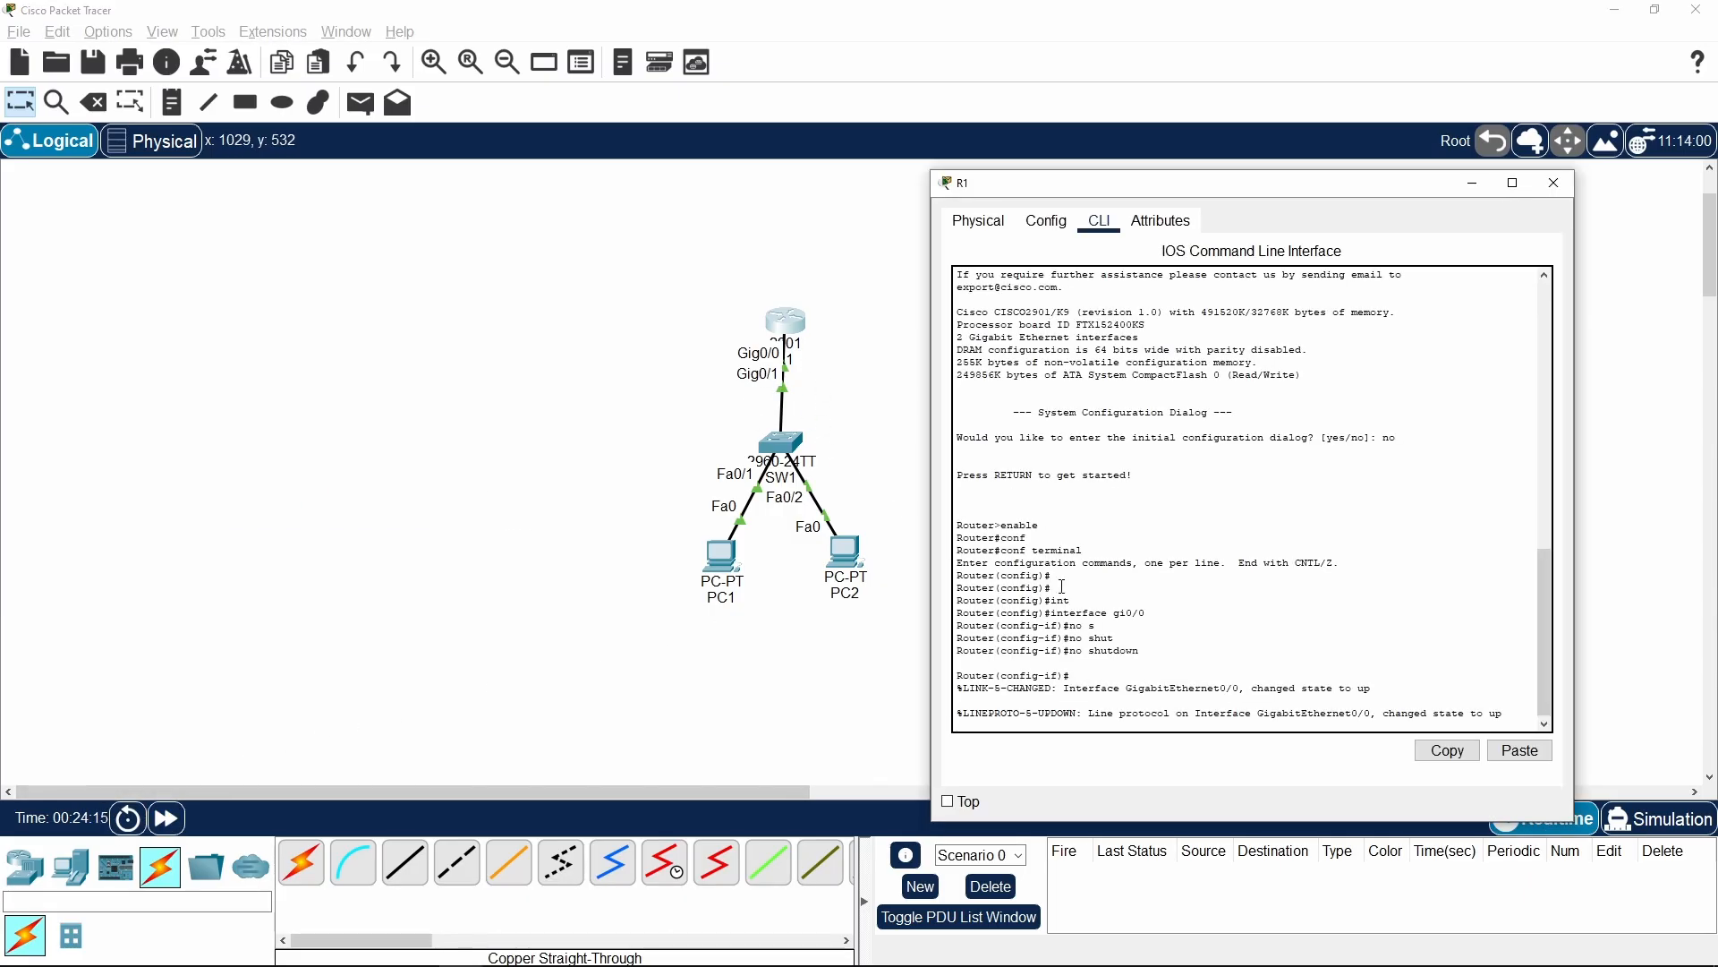
key("Return")
key("Return")
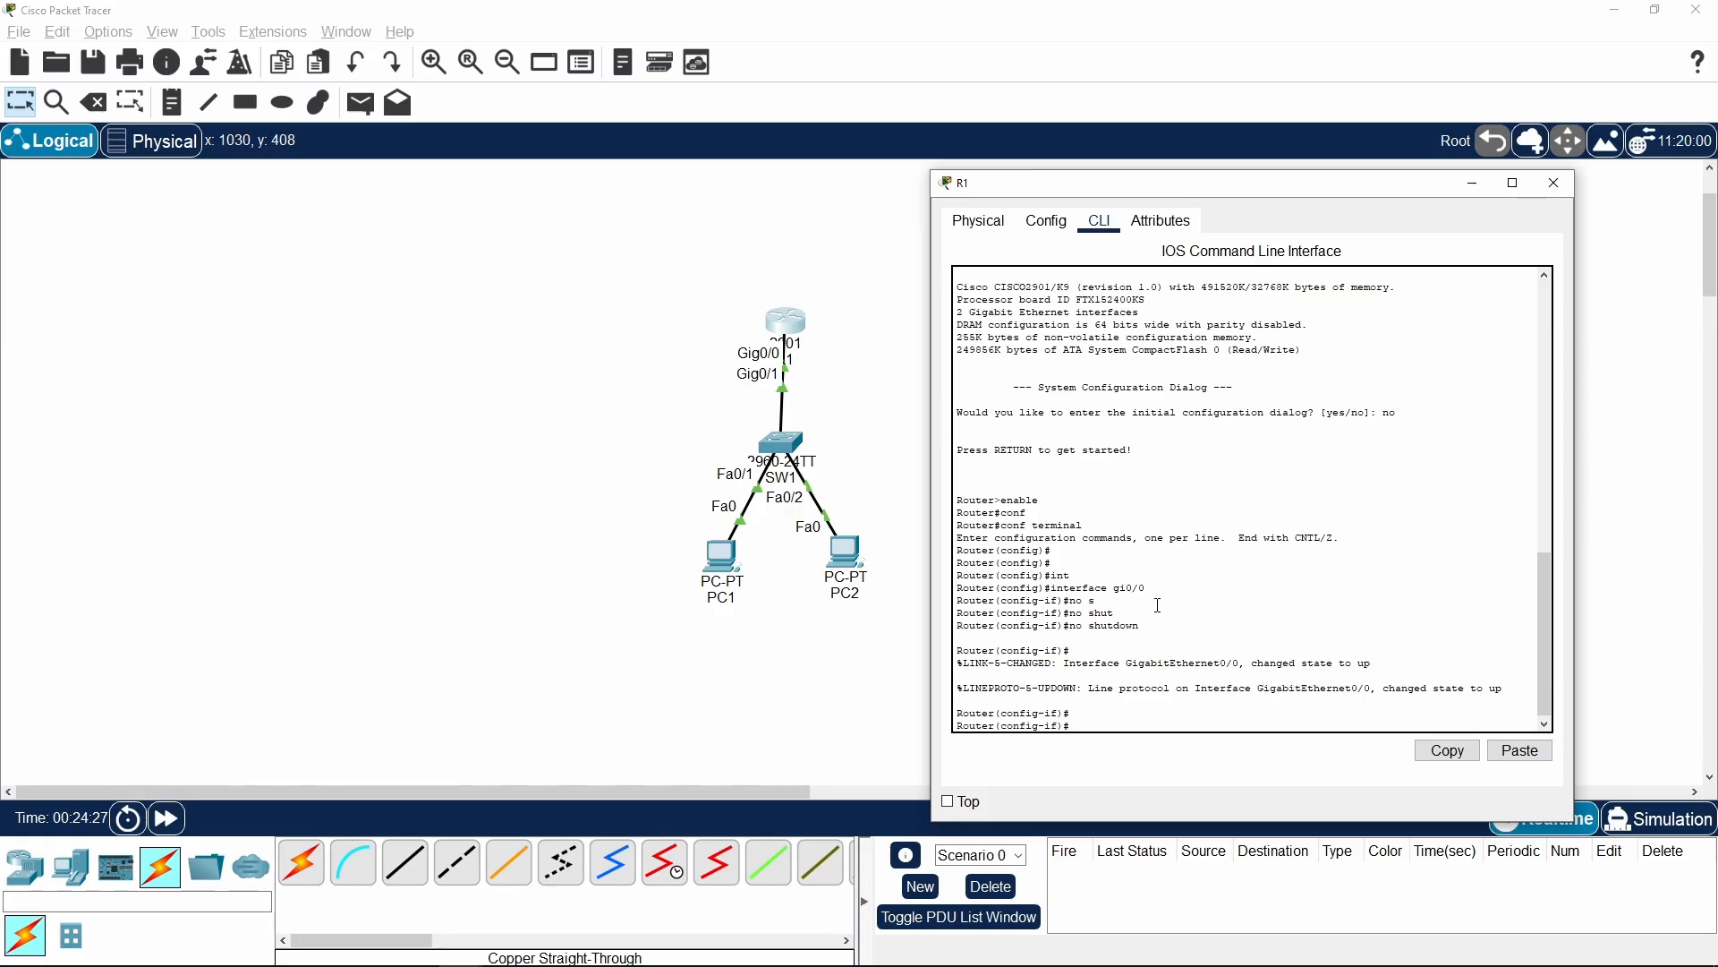
type("ip add 192.168.1.254")
type("255.255.255.0")
key("Return")
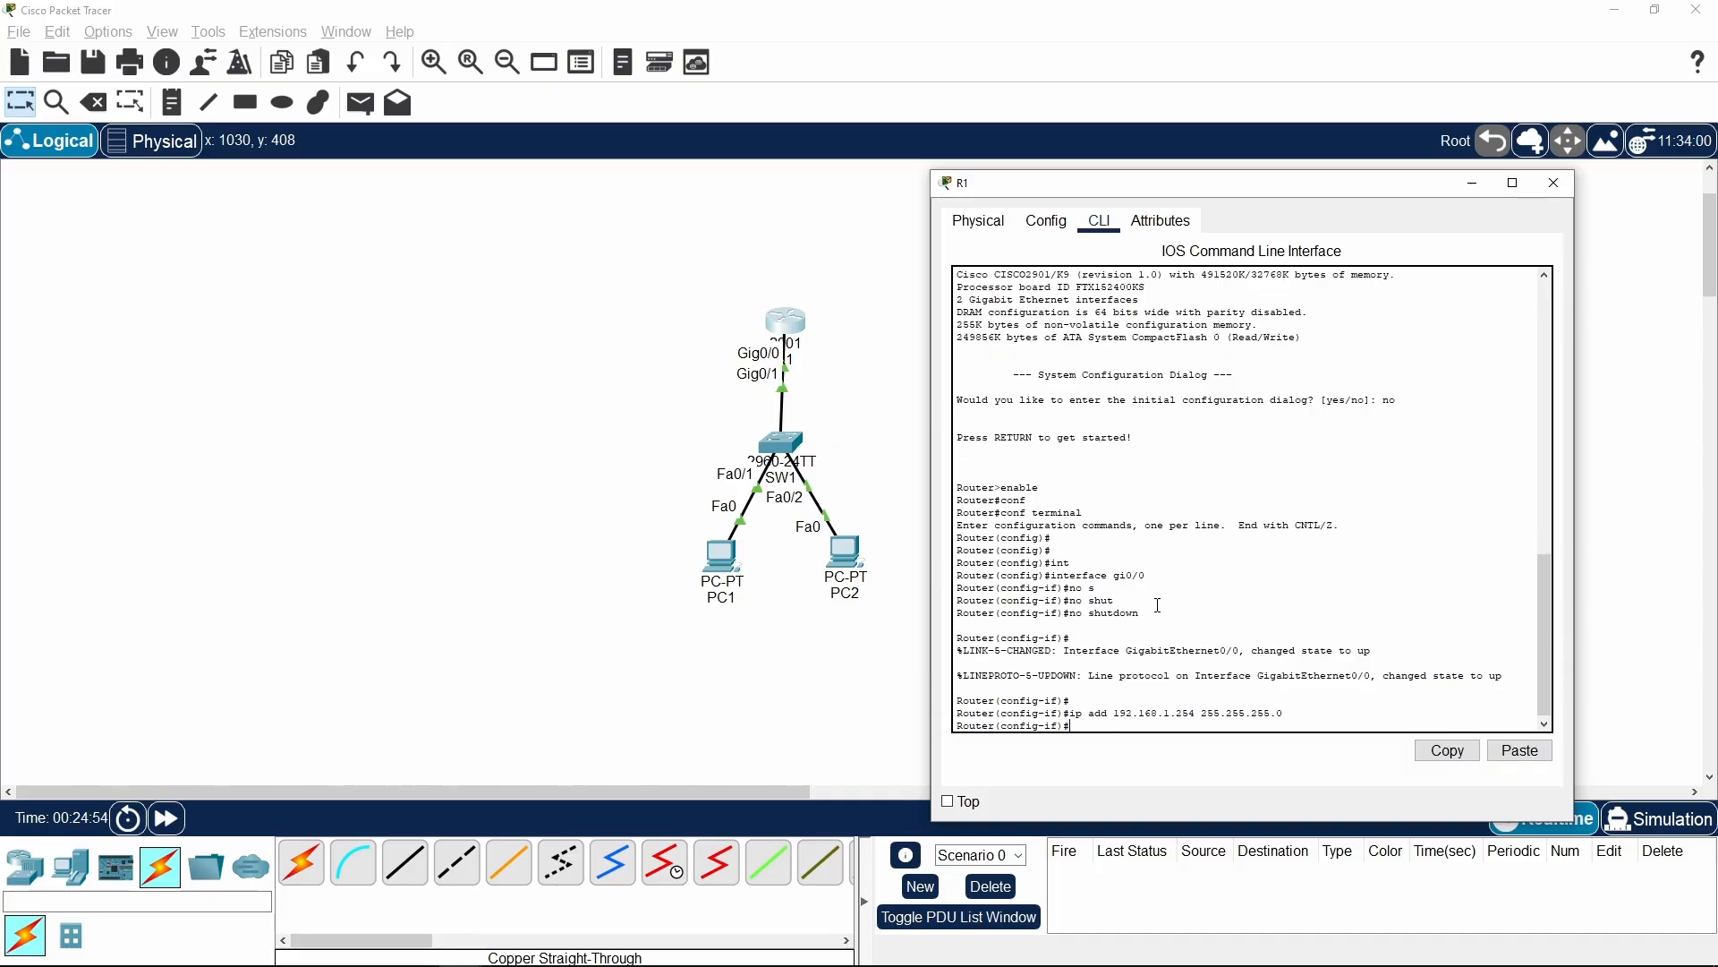
key("Return")
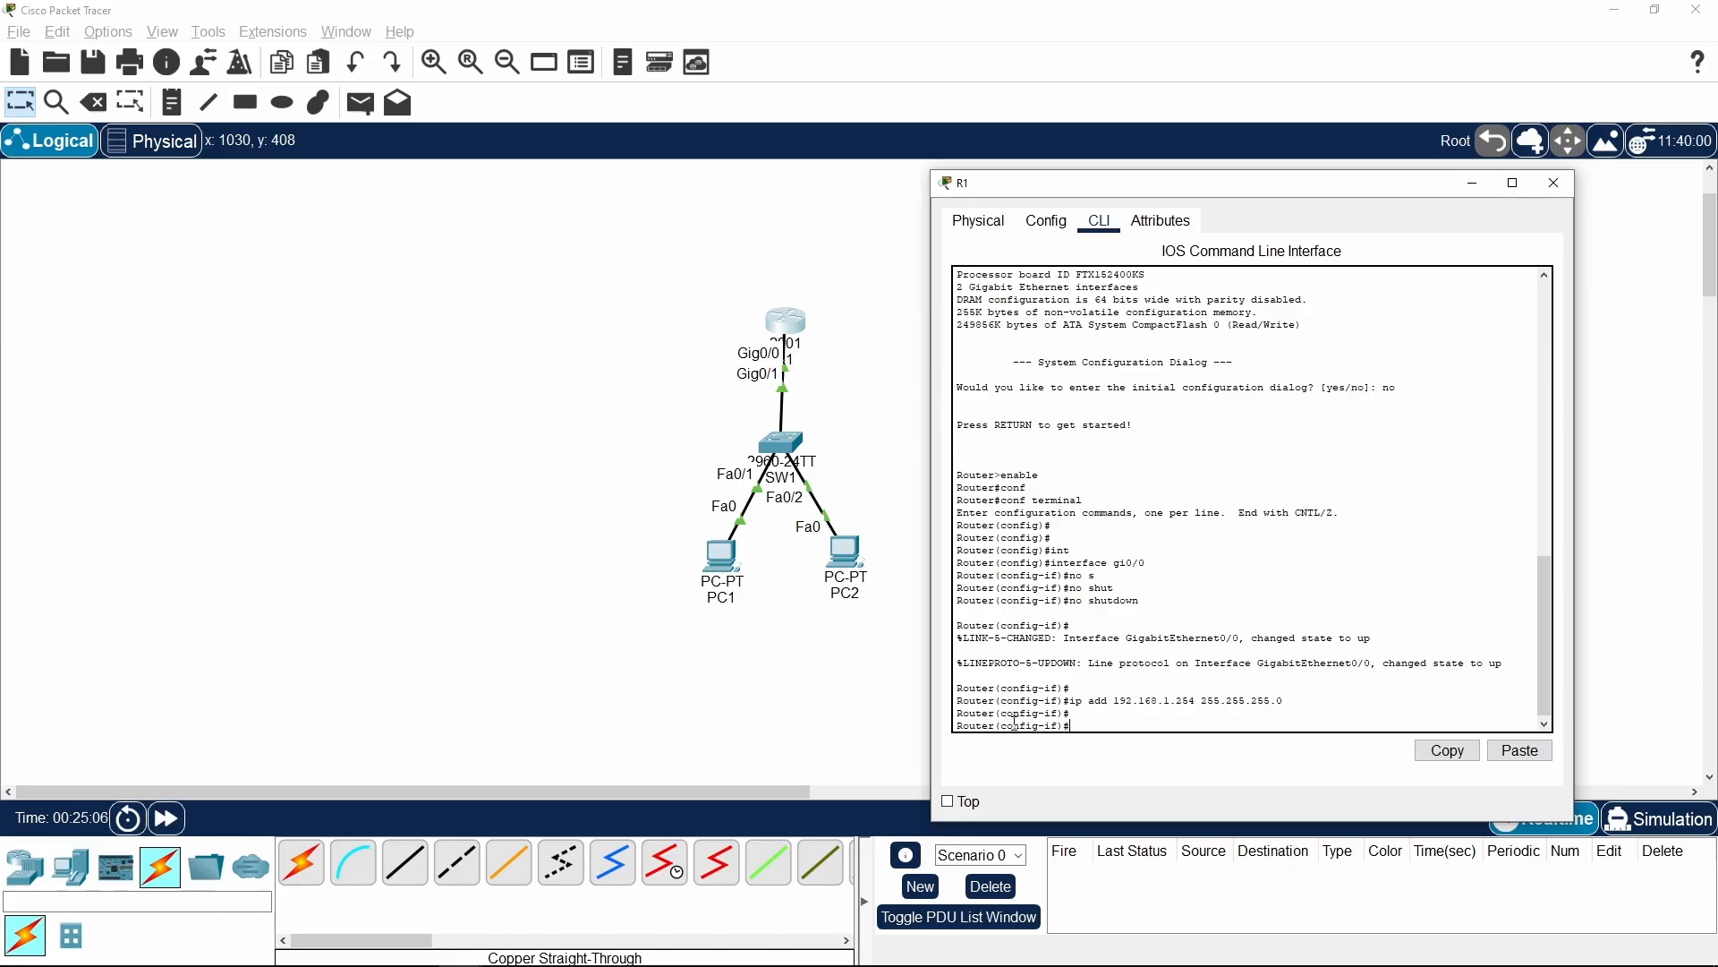
Display R1's running configuration with do sh run and examine the GigabitEthernet0/0 interface section
type("h run")
key("Return")
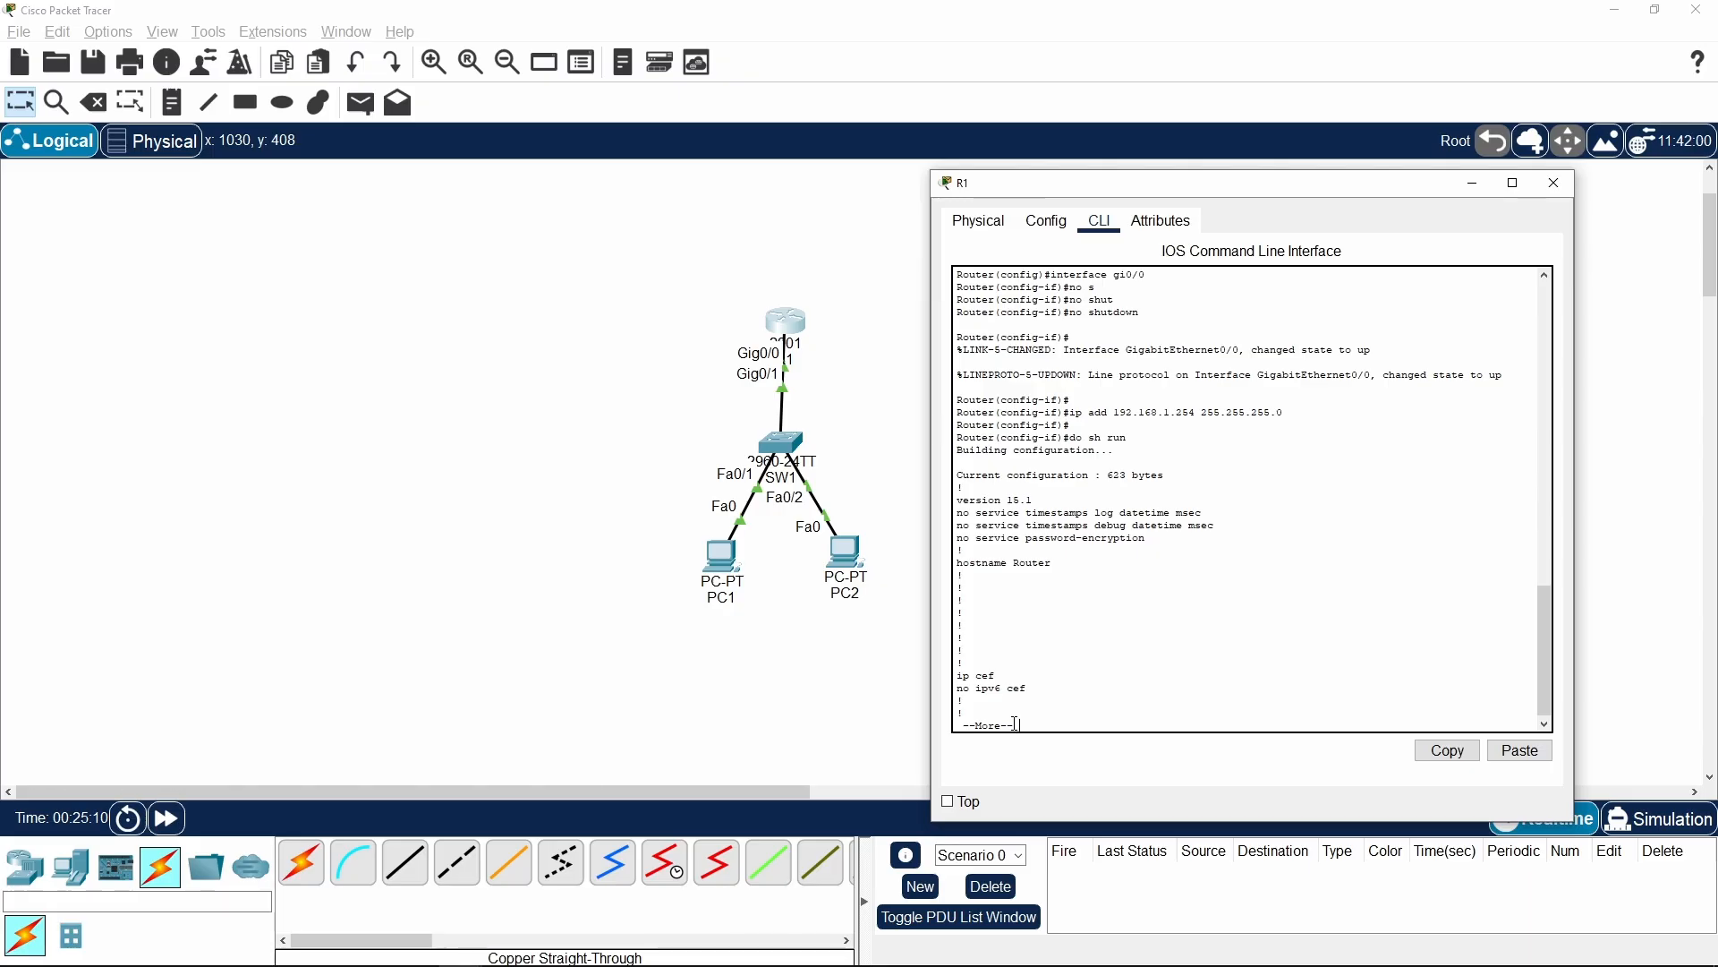
key("space")
key("space")
scroll(1149, 501, "up", 3)
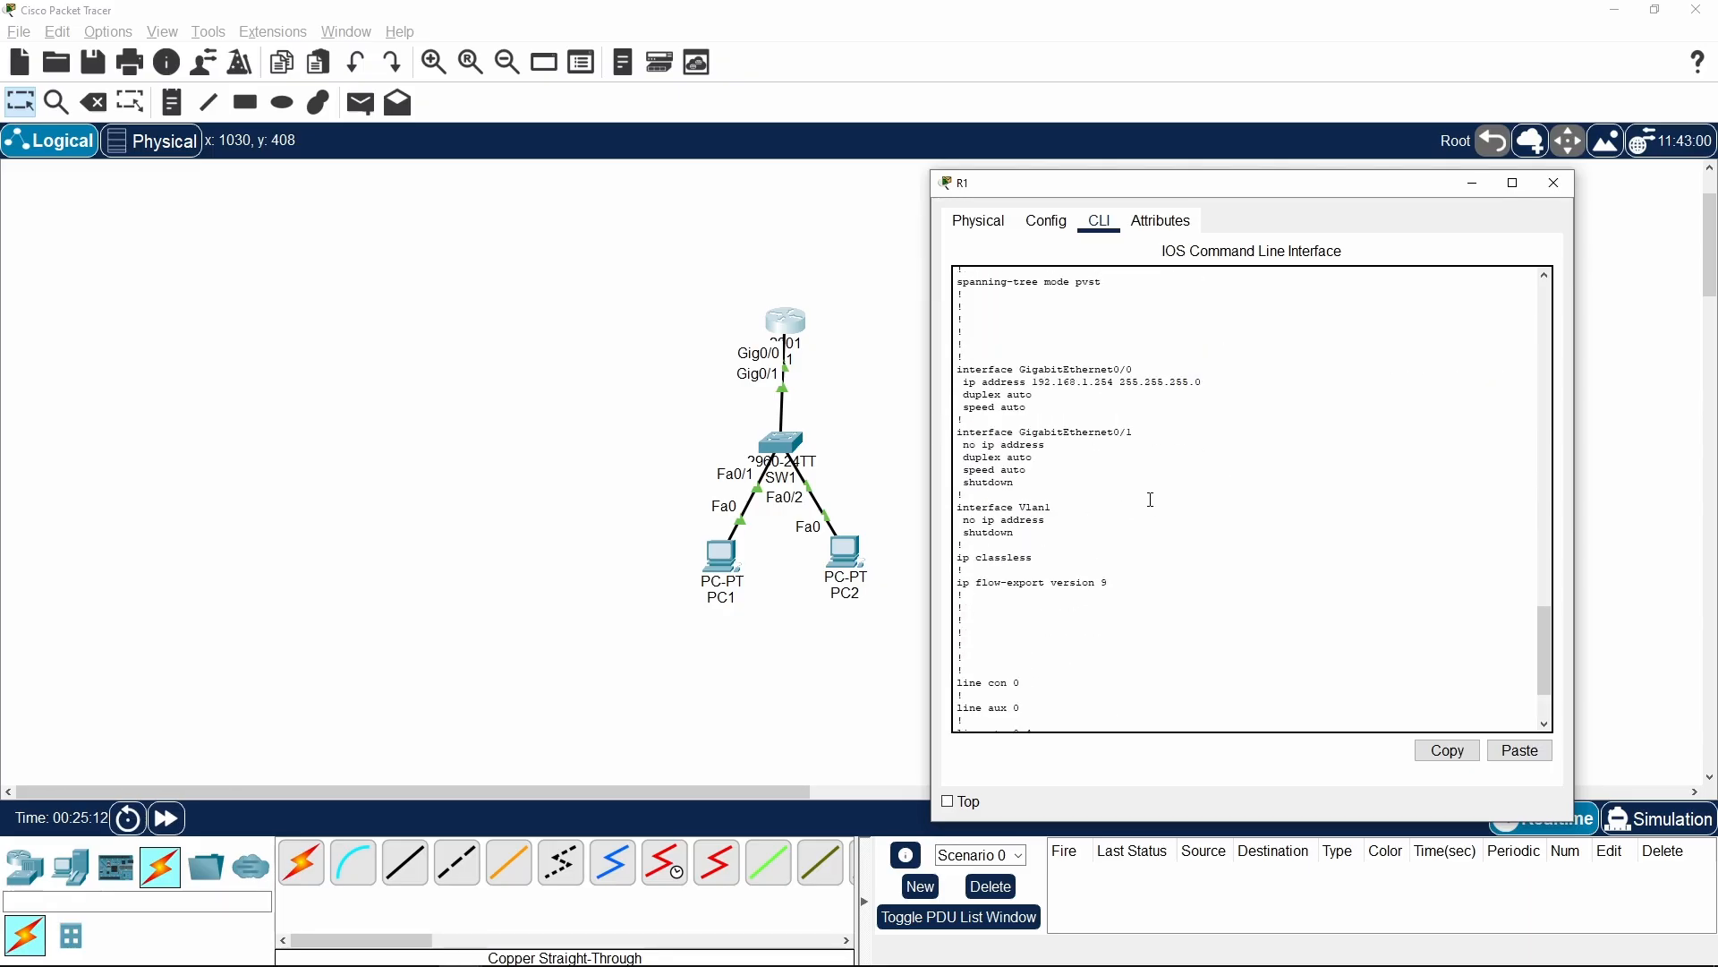
scroll(1149, 502, "down", 3)
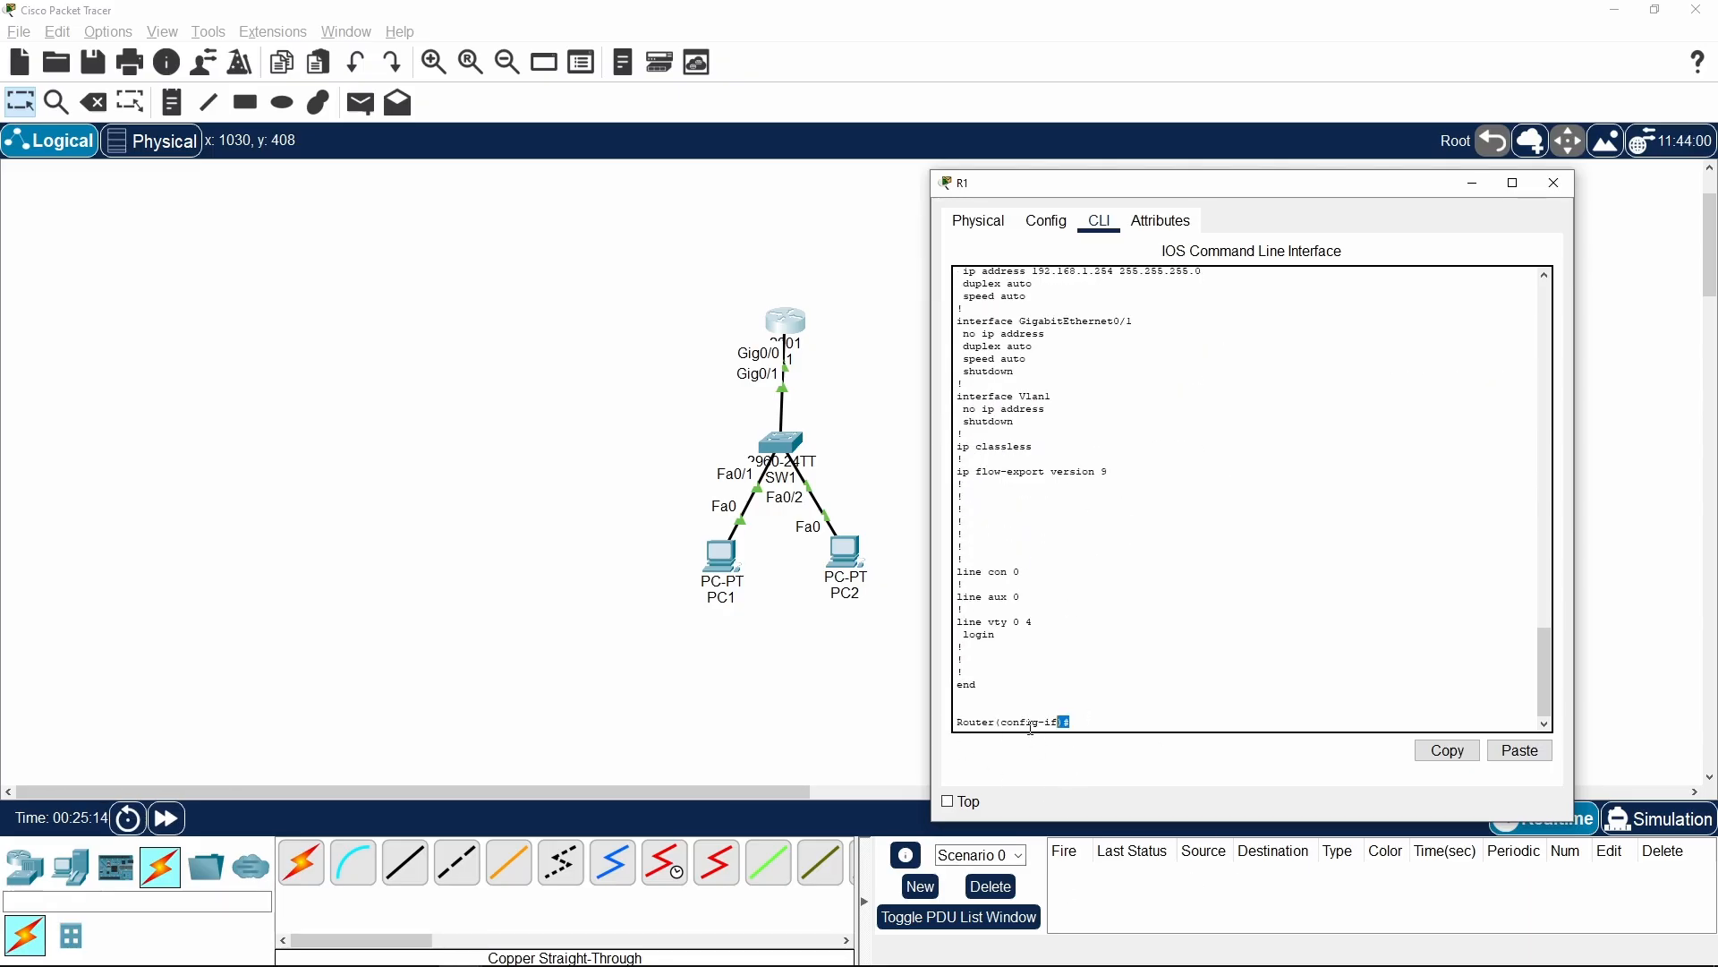
scroll(1107, 673, "up", 5)
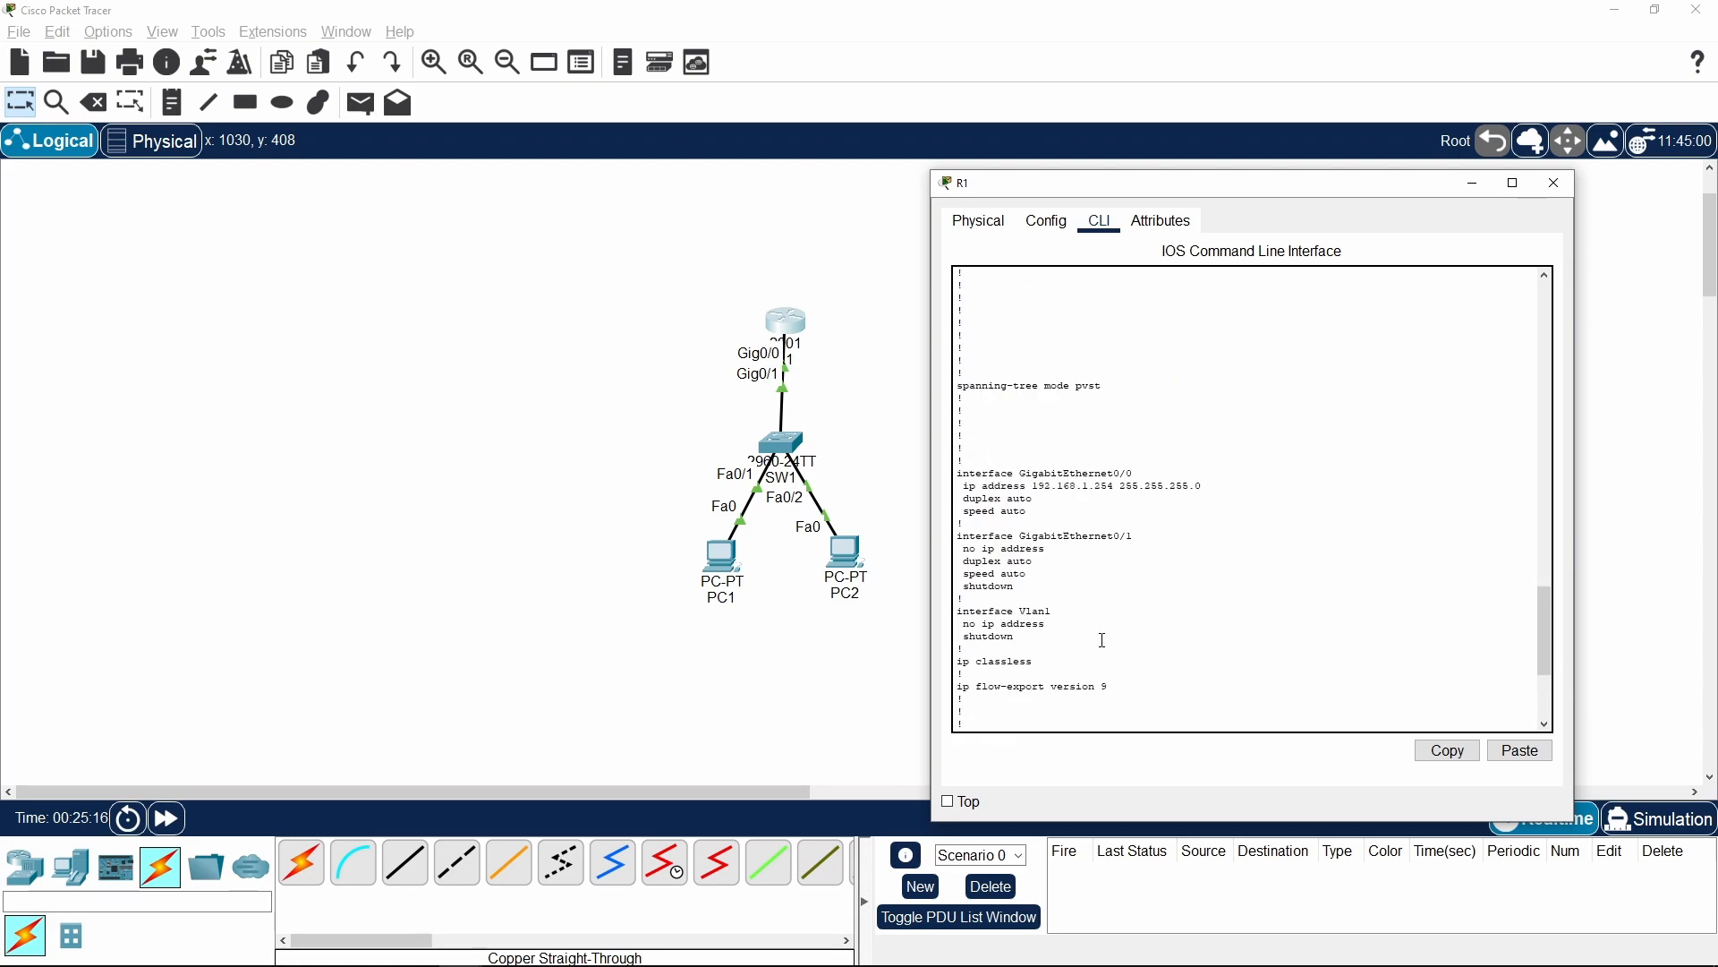
left_click_drag(955, 484, 1132, 476)
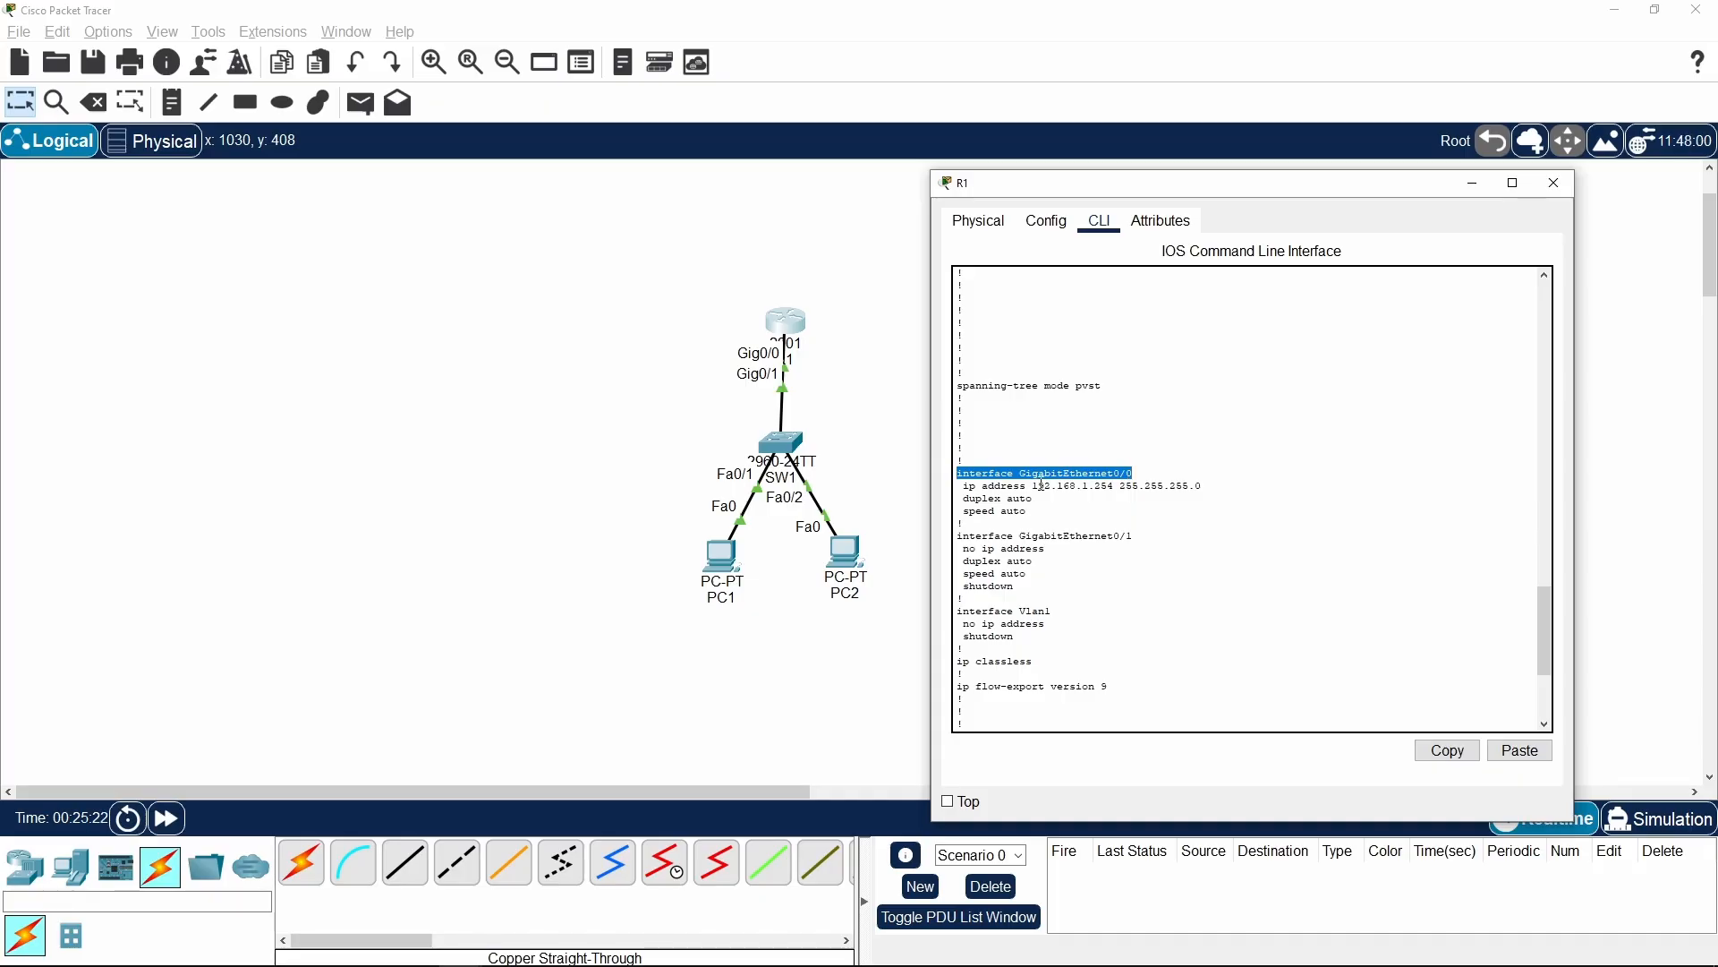
Examine the ip address line under GigabitEthernet0/0 and the rest of R1's running configuration, closing R1's window when done
left_click_drag(964, 486, 1212, 486)
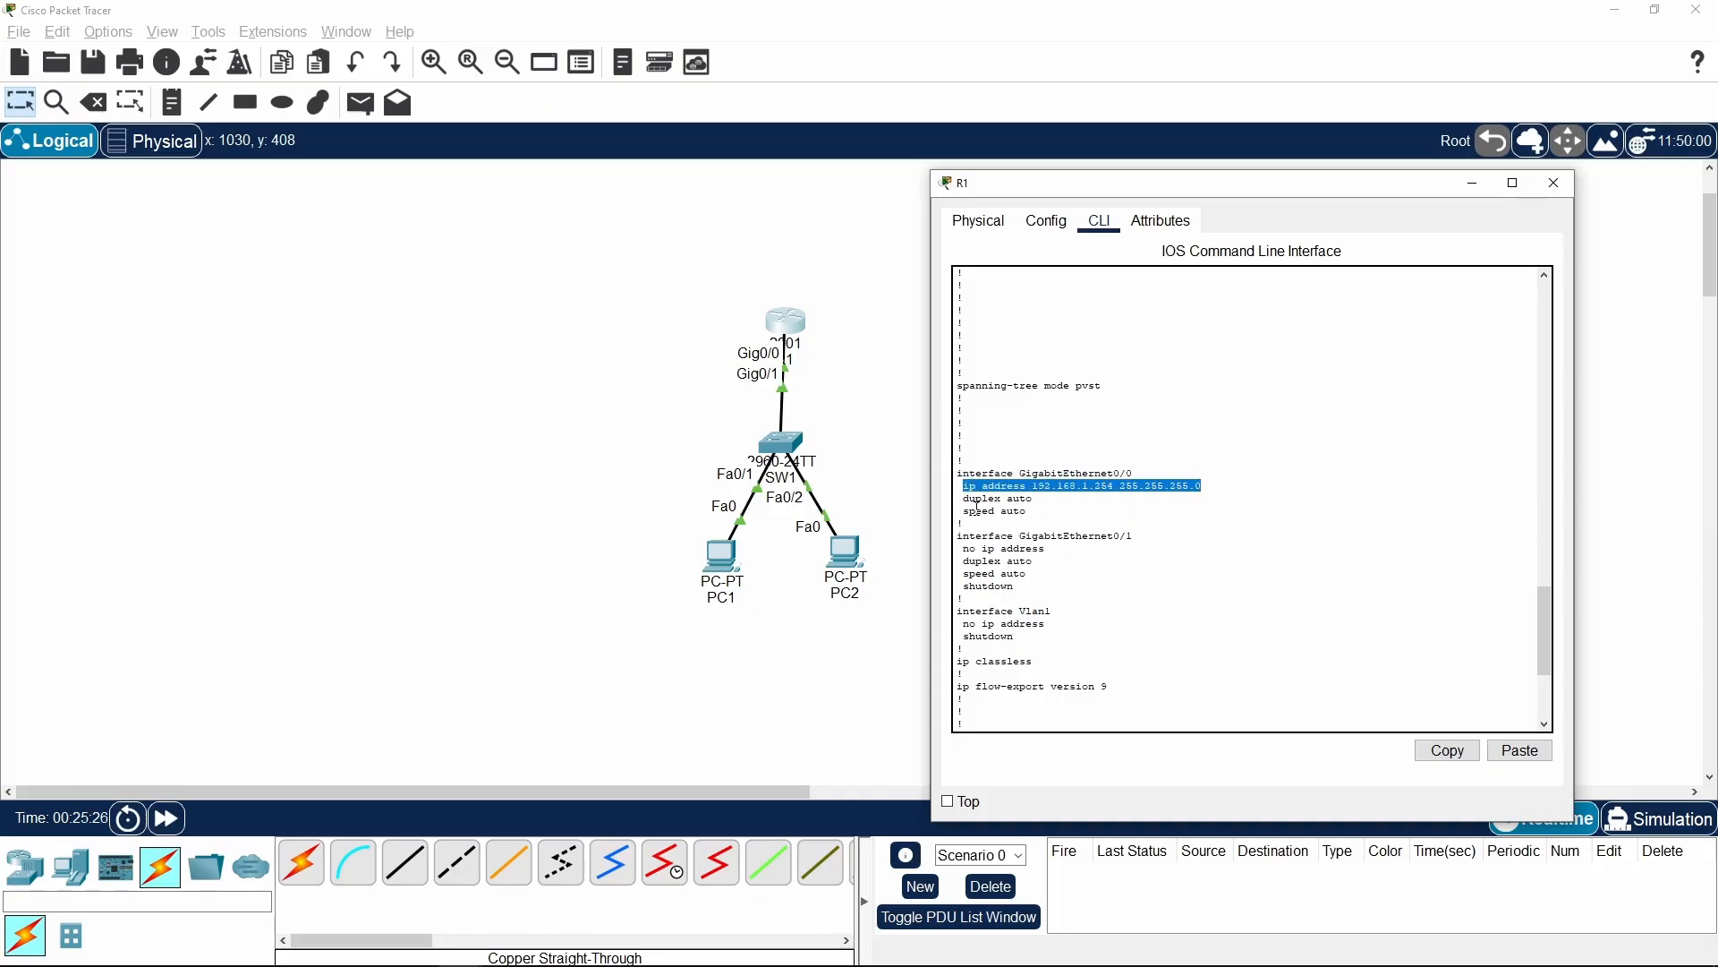
left_click(1090, 507)
scroll(1161, 477, "down", 5)
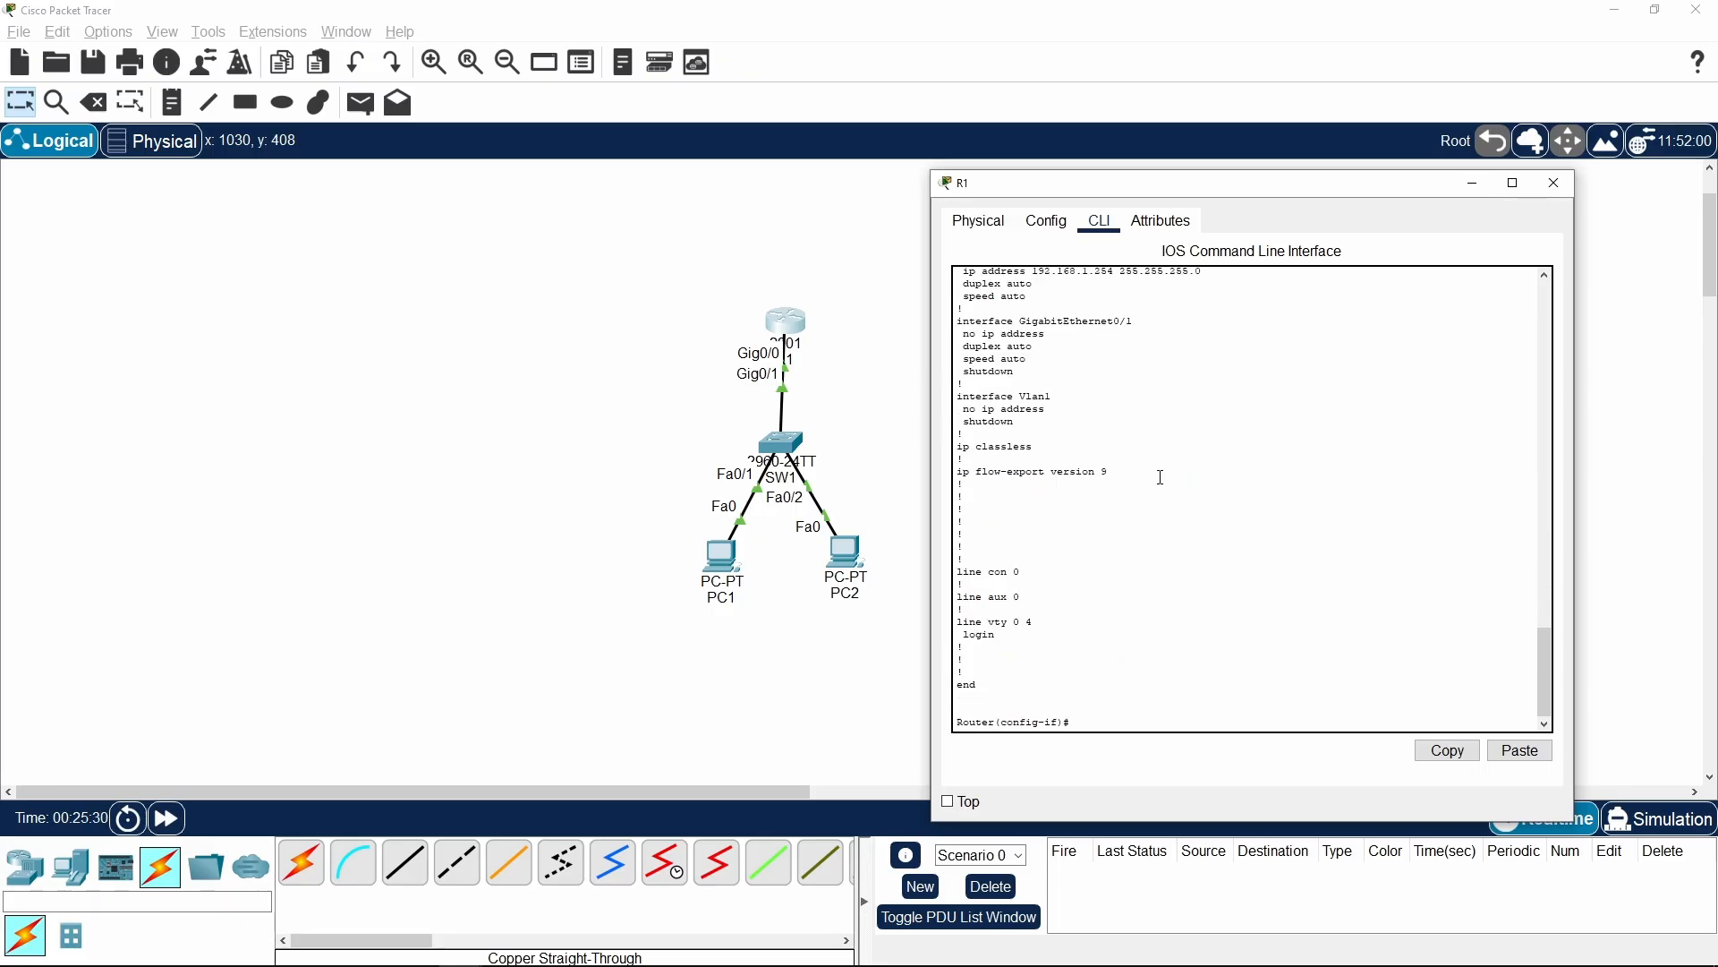
left_click(1563, 188)
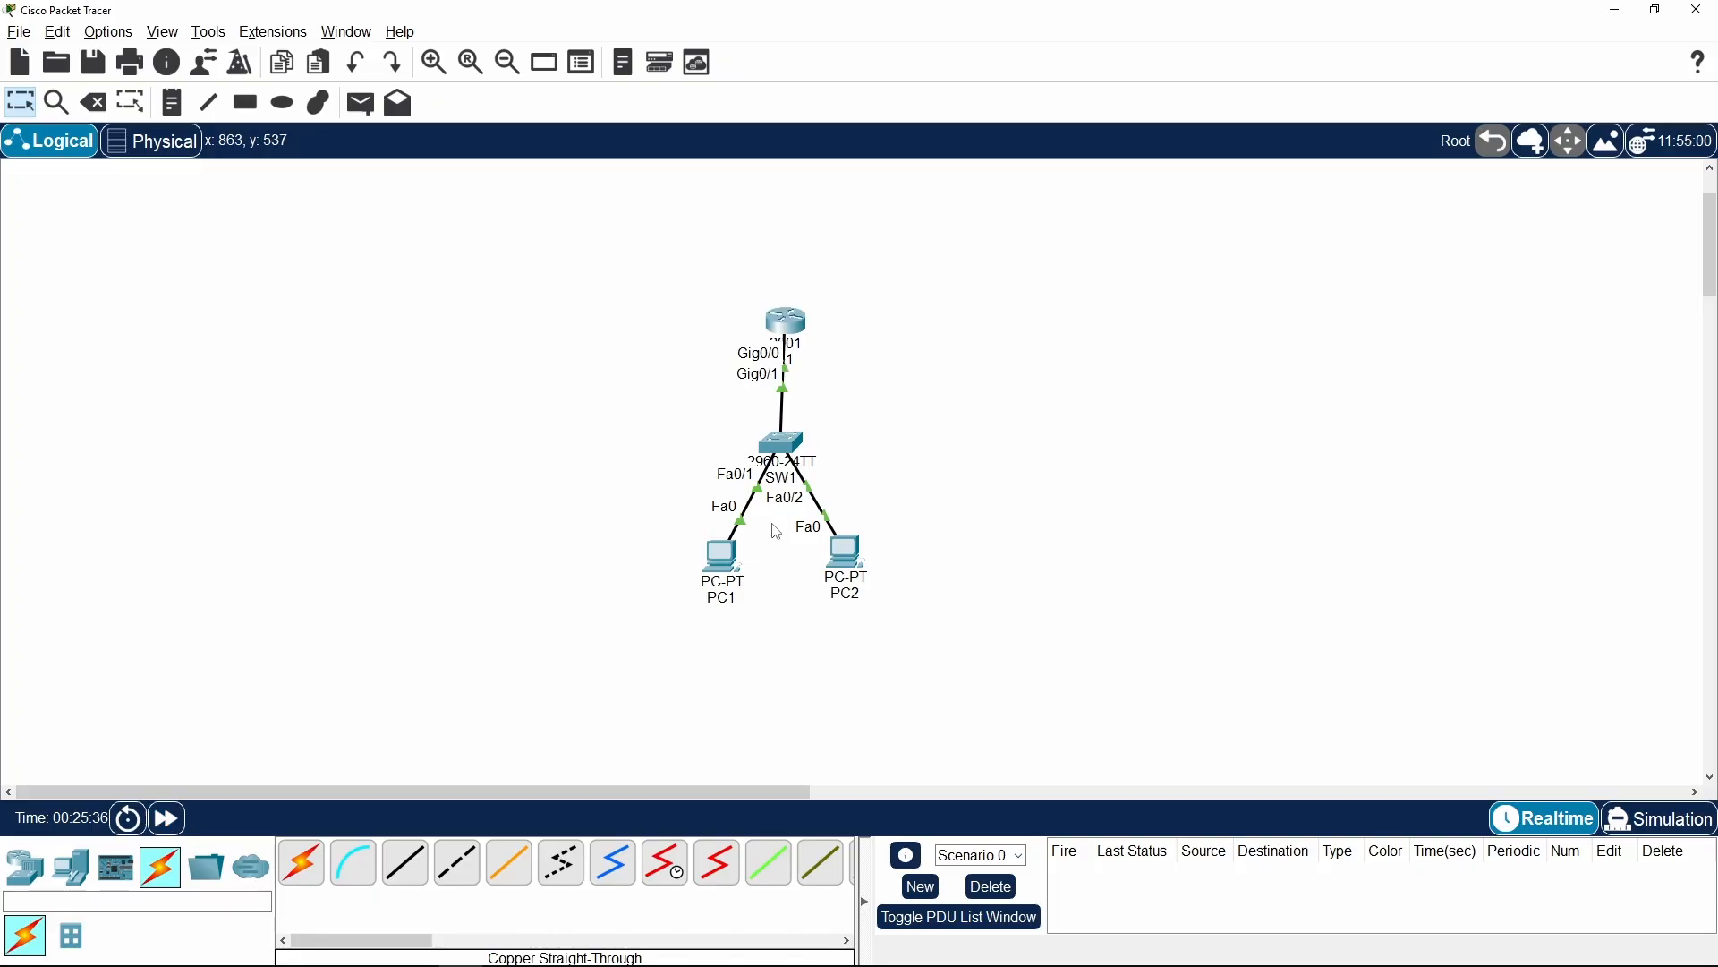
Give PC1 the static IPv4 address 192.168.1.1 with subnet mask 255.255.255.0 in its IP configuration
left_click(721, 556)
left_click_drag(820, 236, 1230, 190)
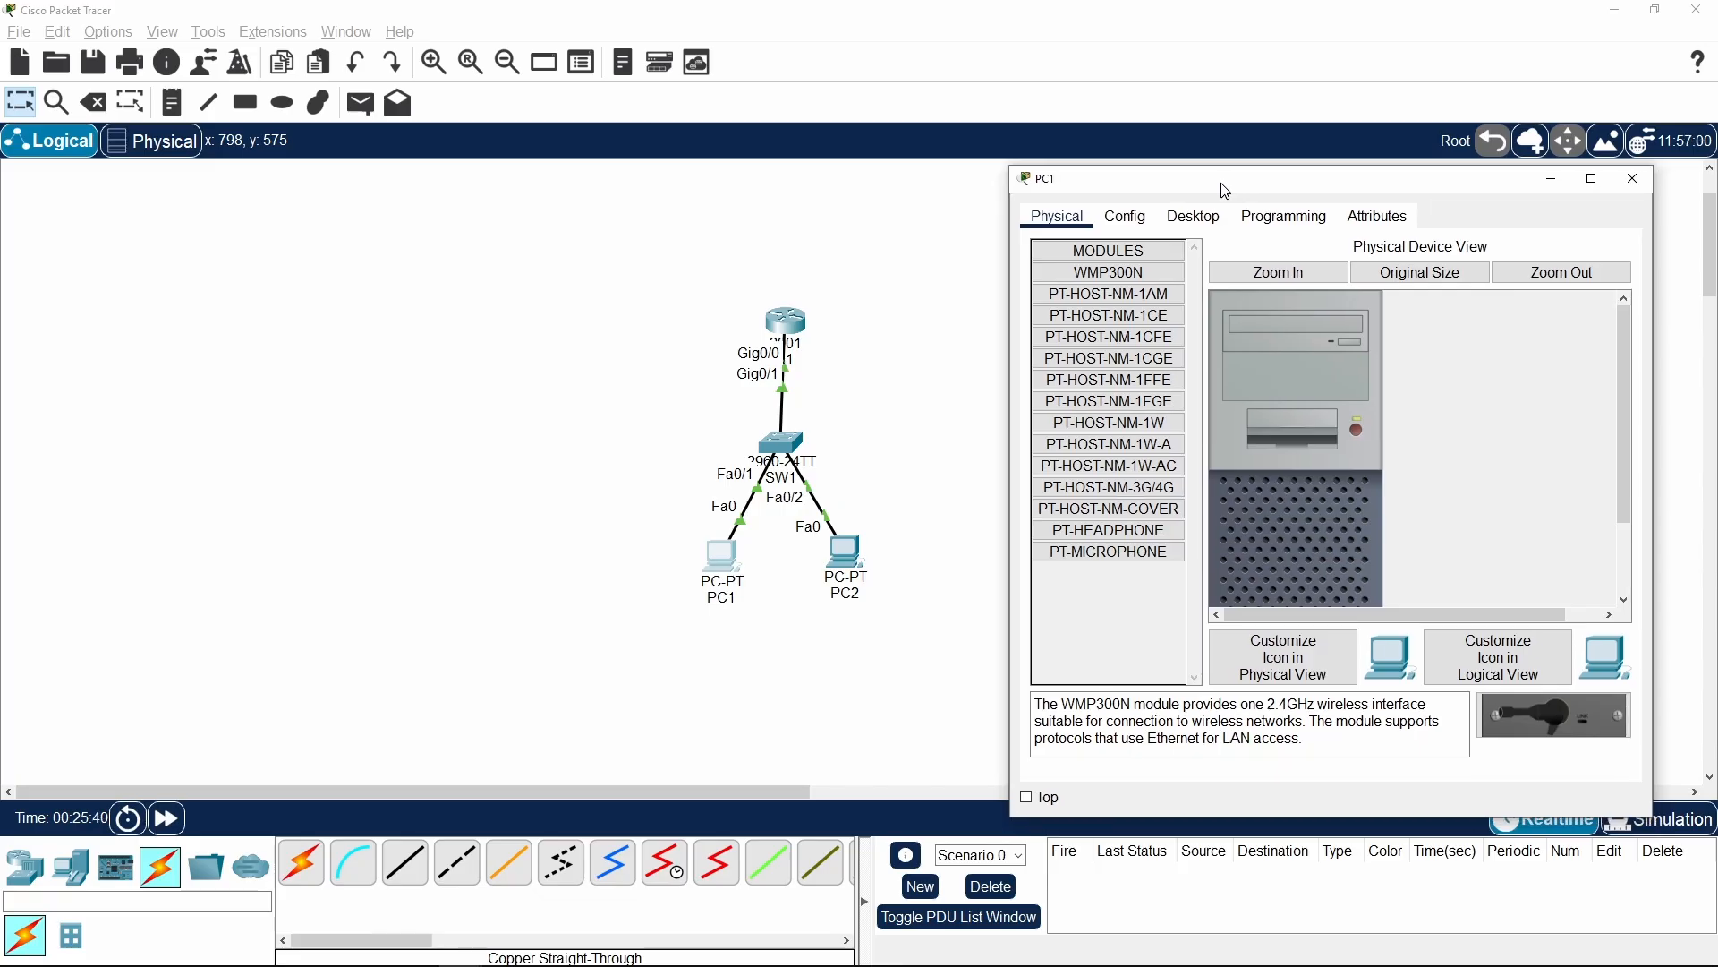
left_click(1196, 217)
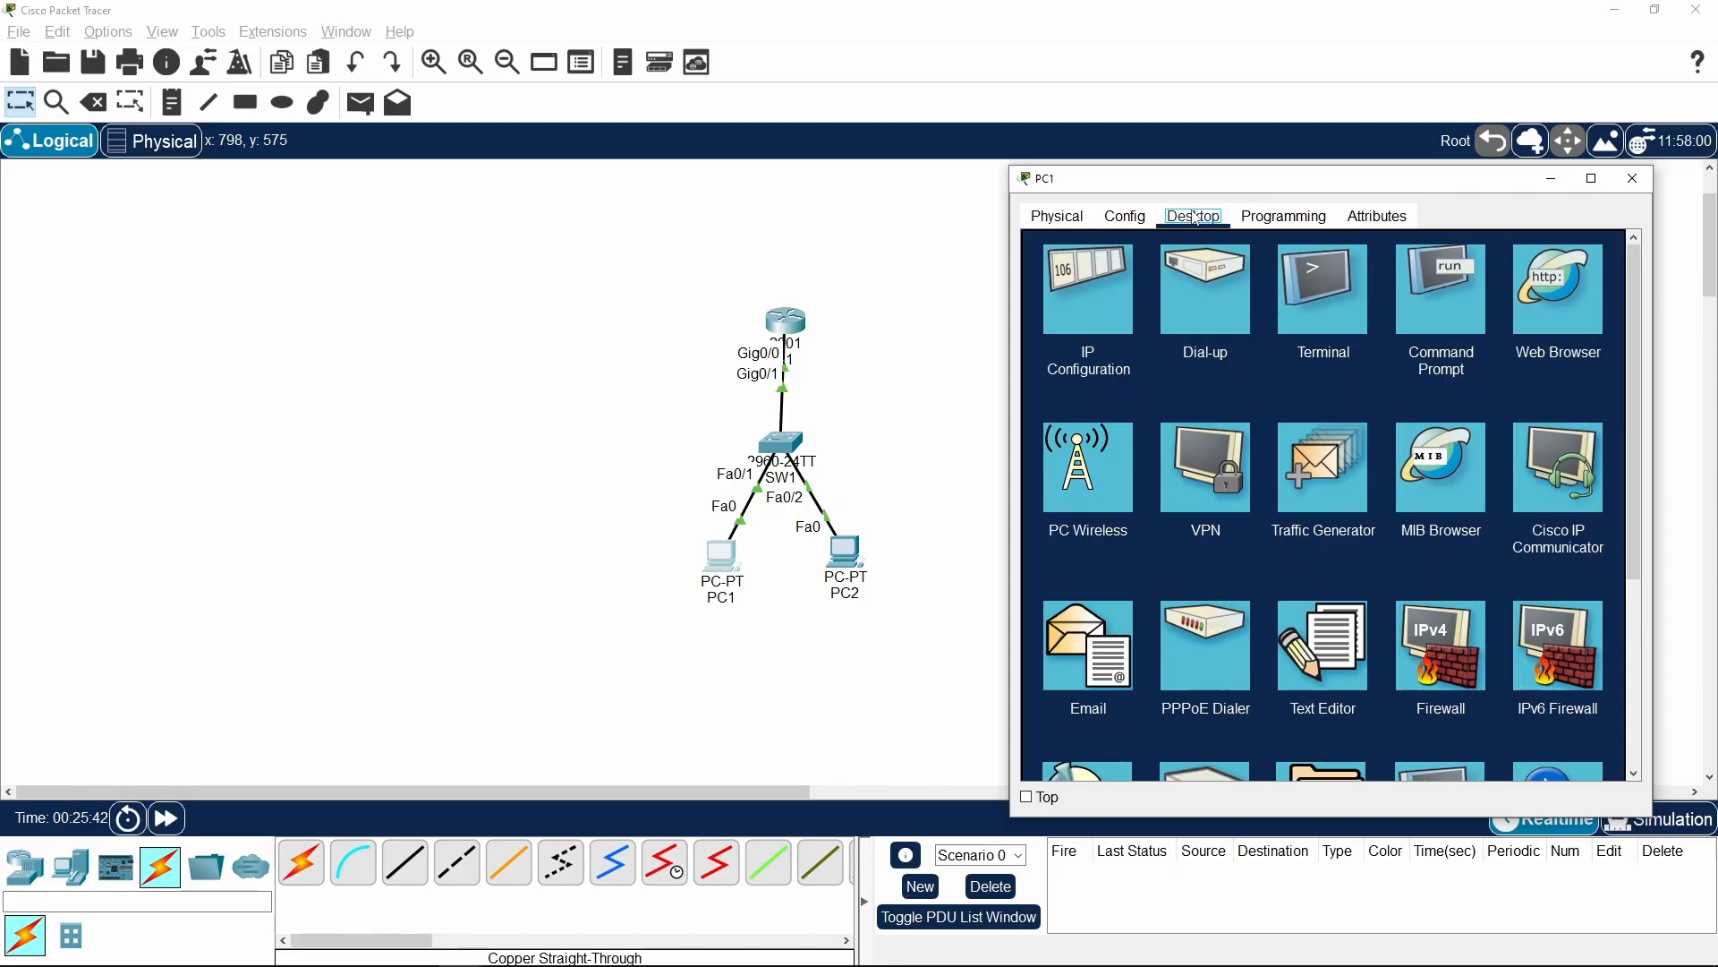
left_click(1075, 286)
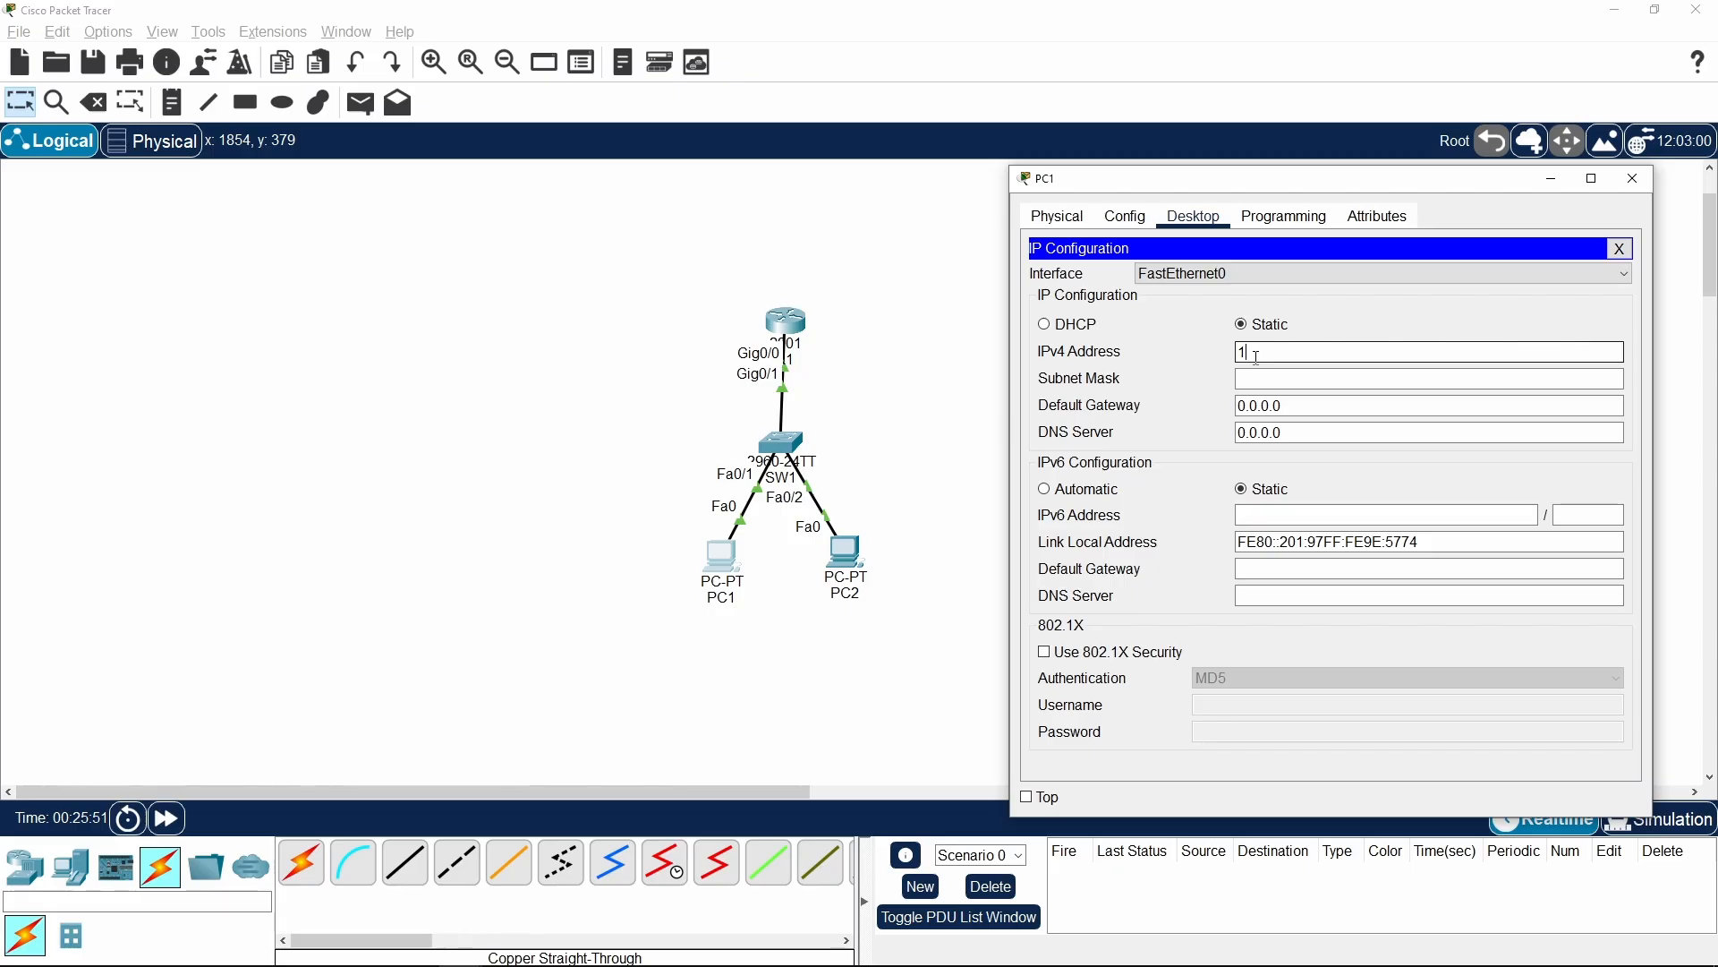
type("168.1.1")
left_click_drag(1322, 351, 1309, 351)
left_click(1307, 379)
left_click(1309, 381)
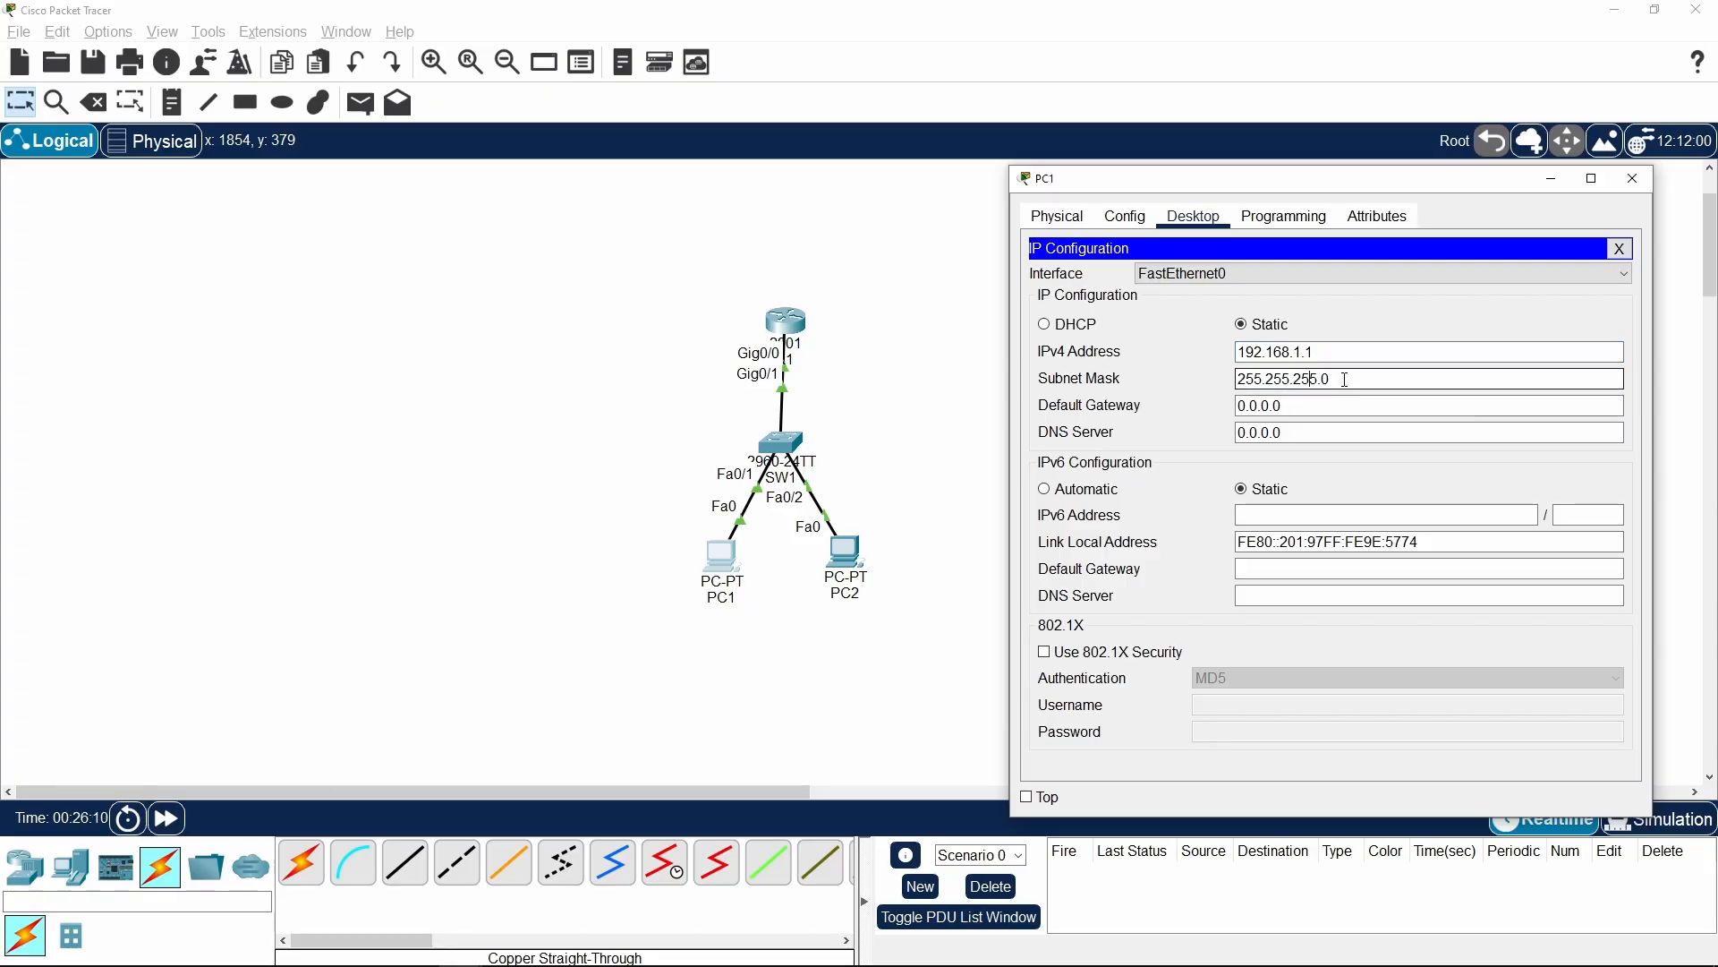
left_click_drag(1336, 379, 1207, 370)
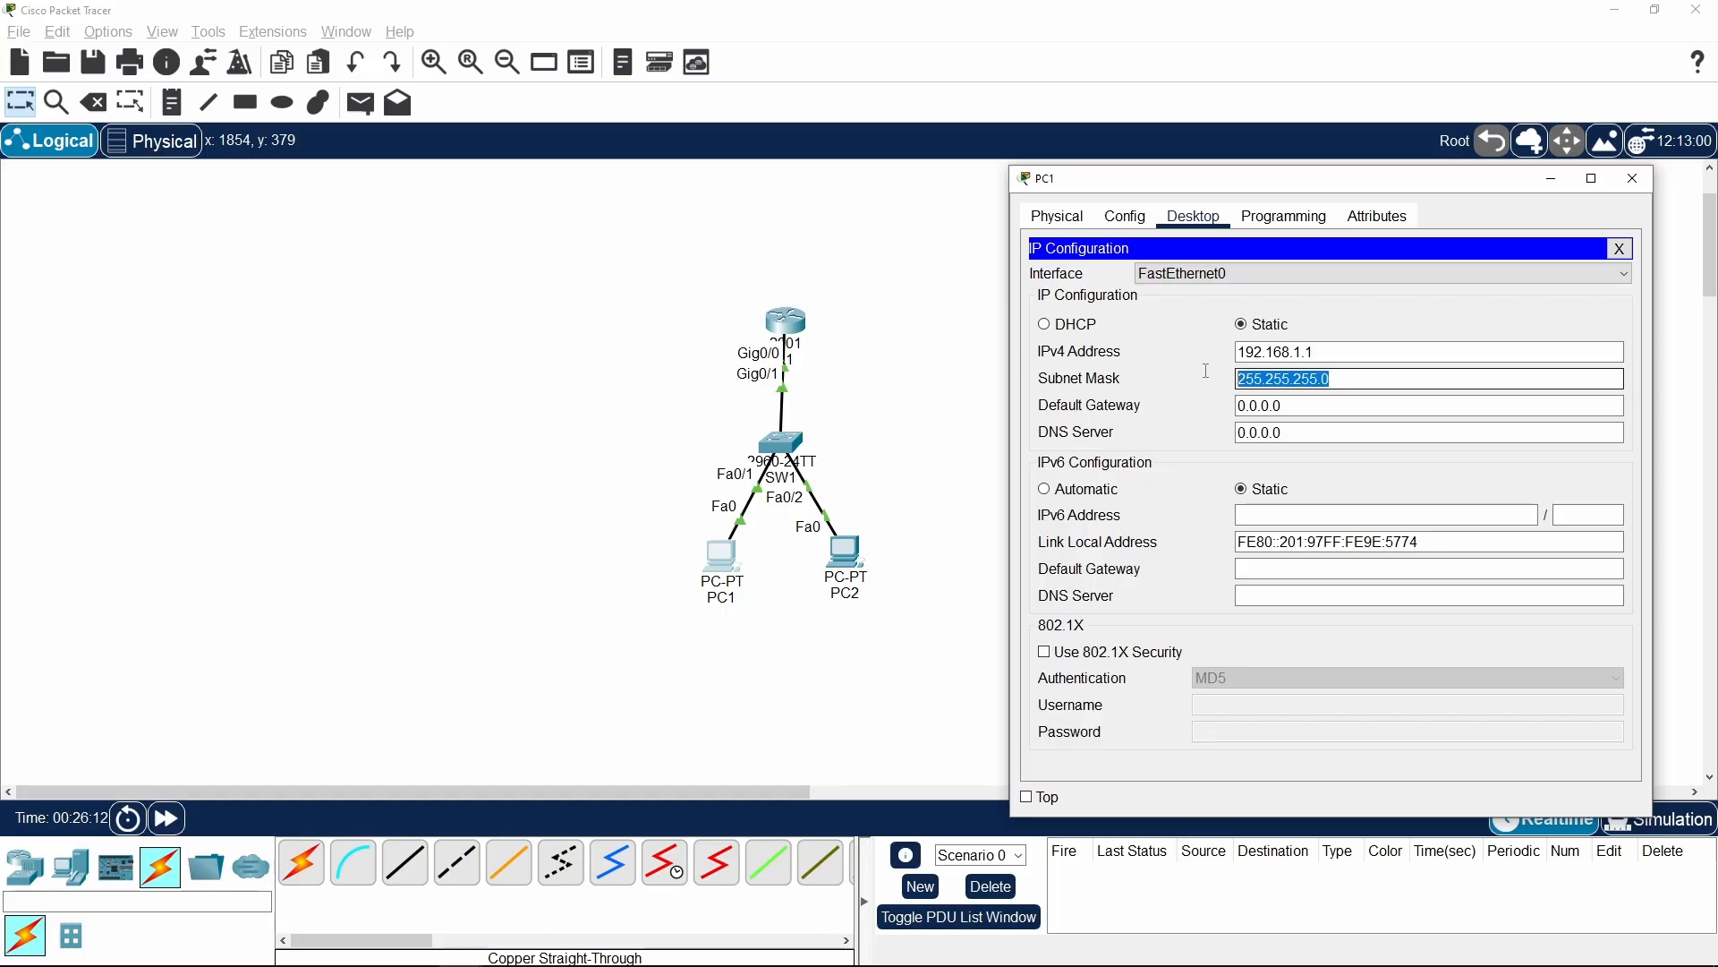
left_click(1373, 380)
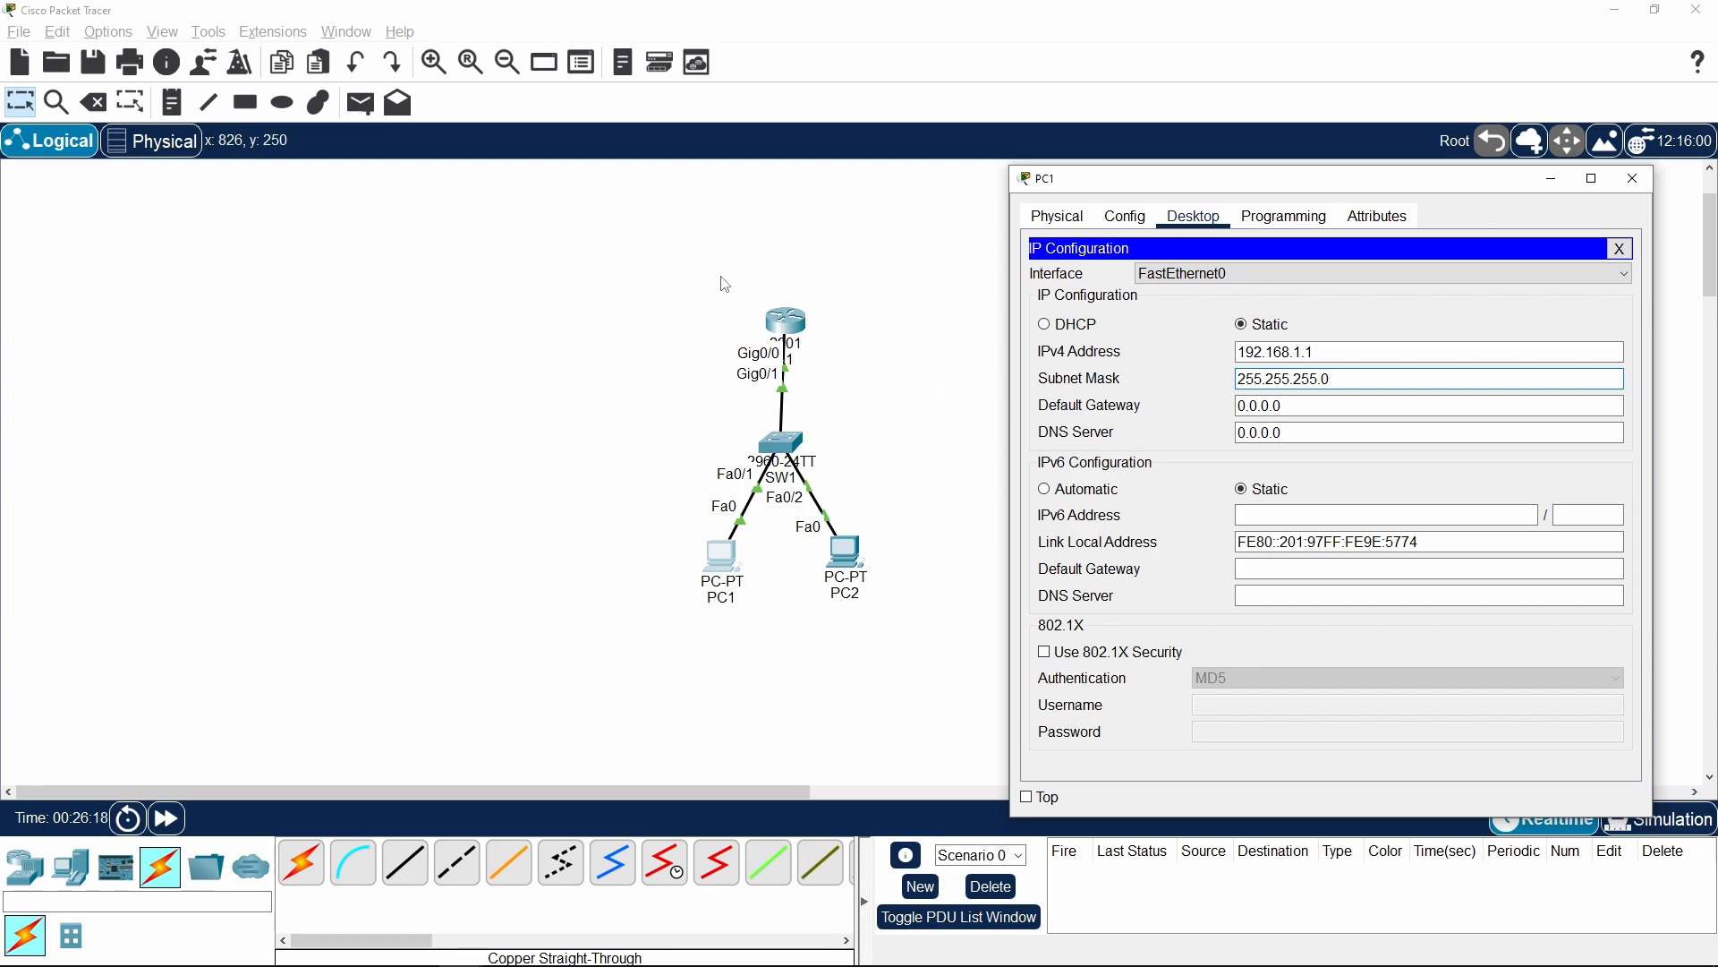
Set PC1's default gateway to 192.168.1.254 and close PC1's window
key("Tab")
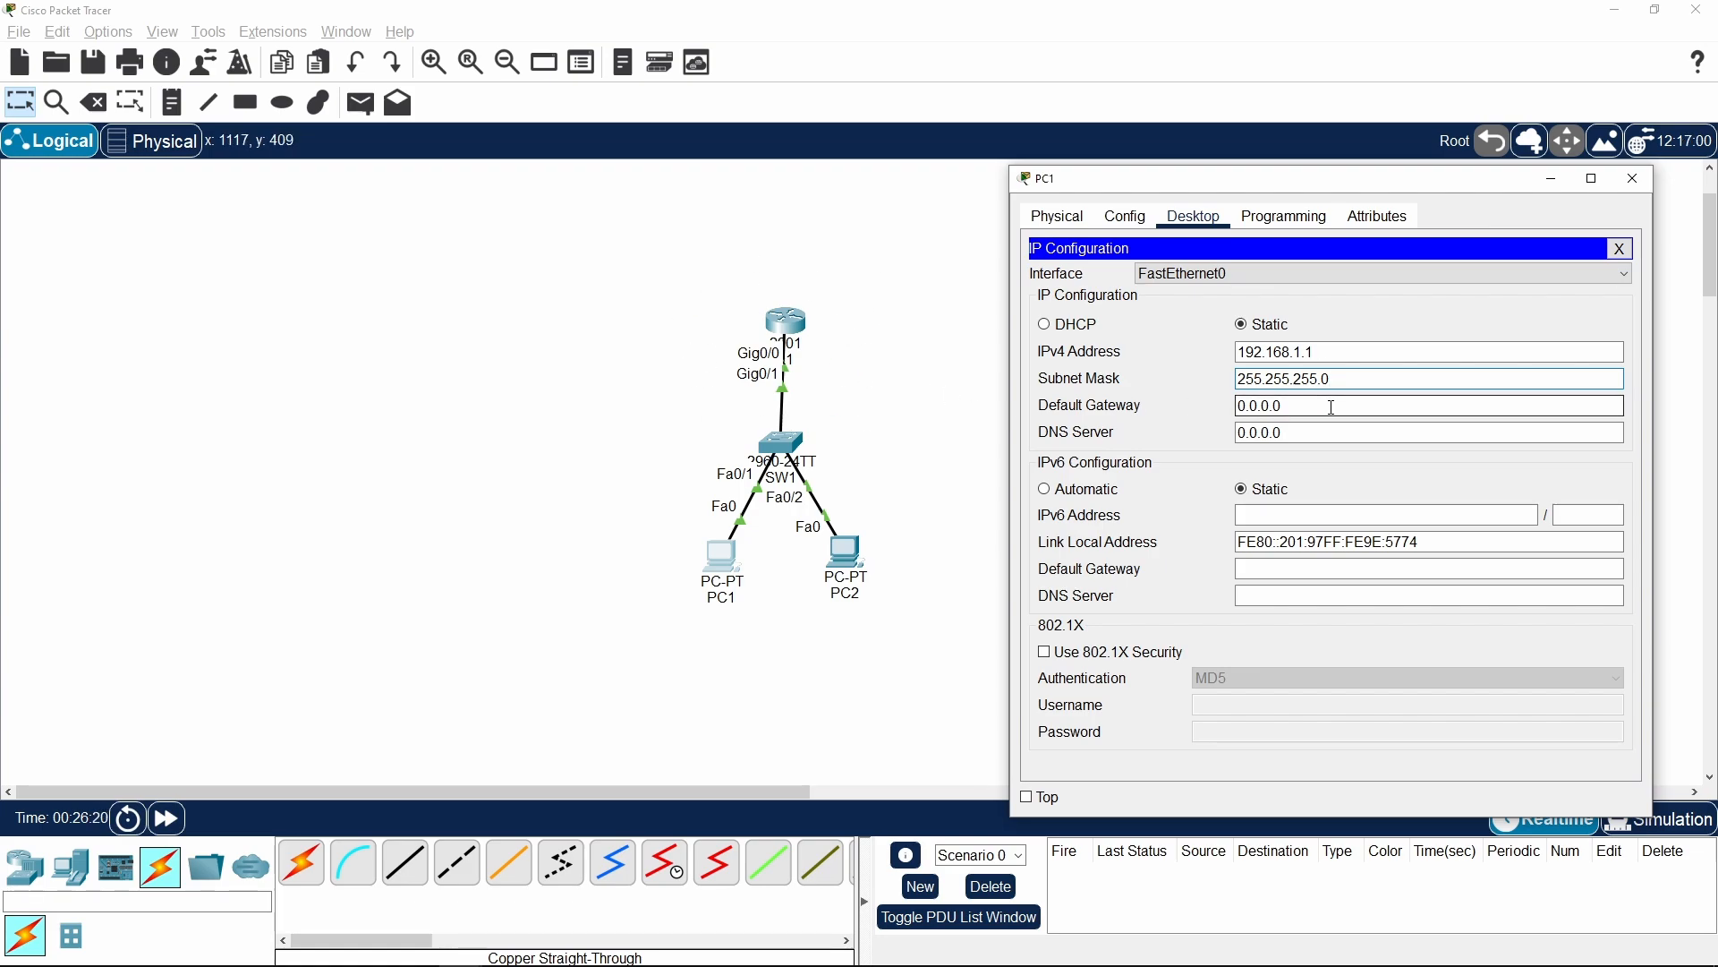
type("192.1")
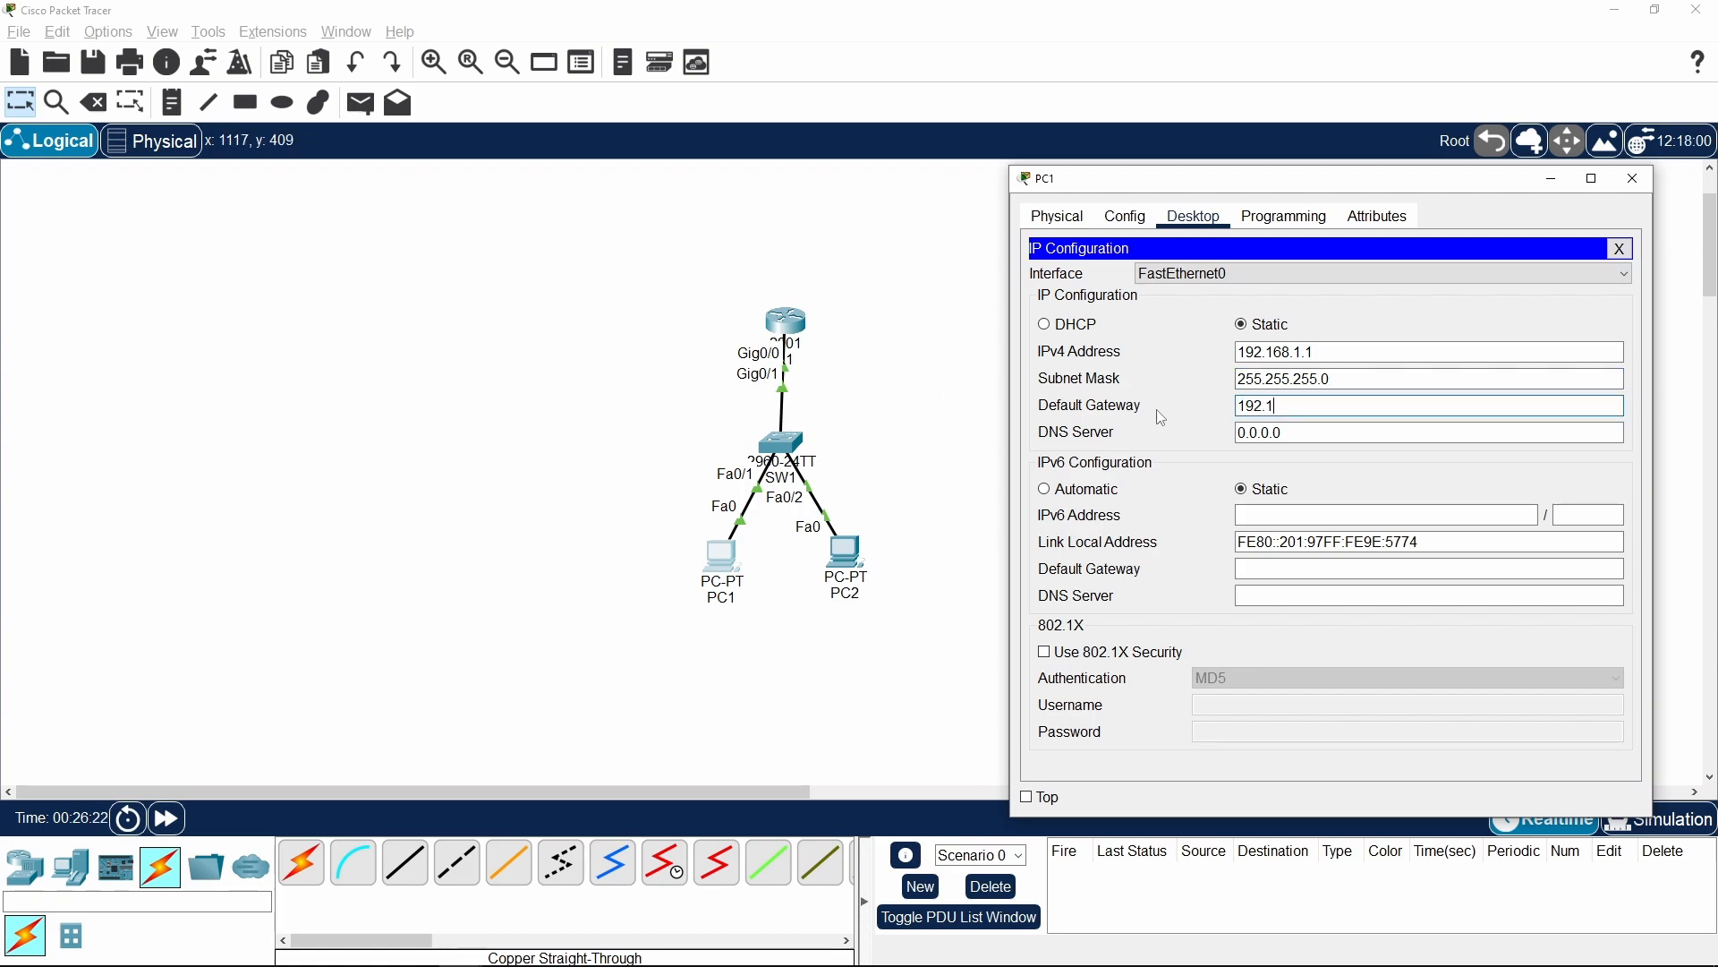
type("68.1.254")
key("Tab")
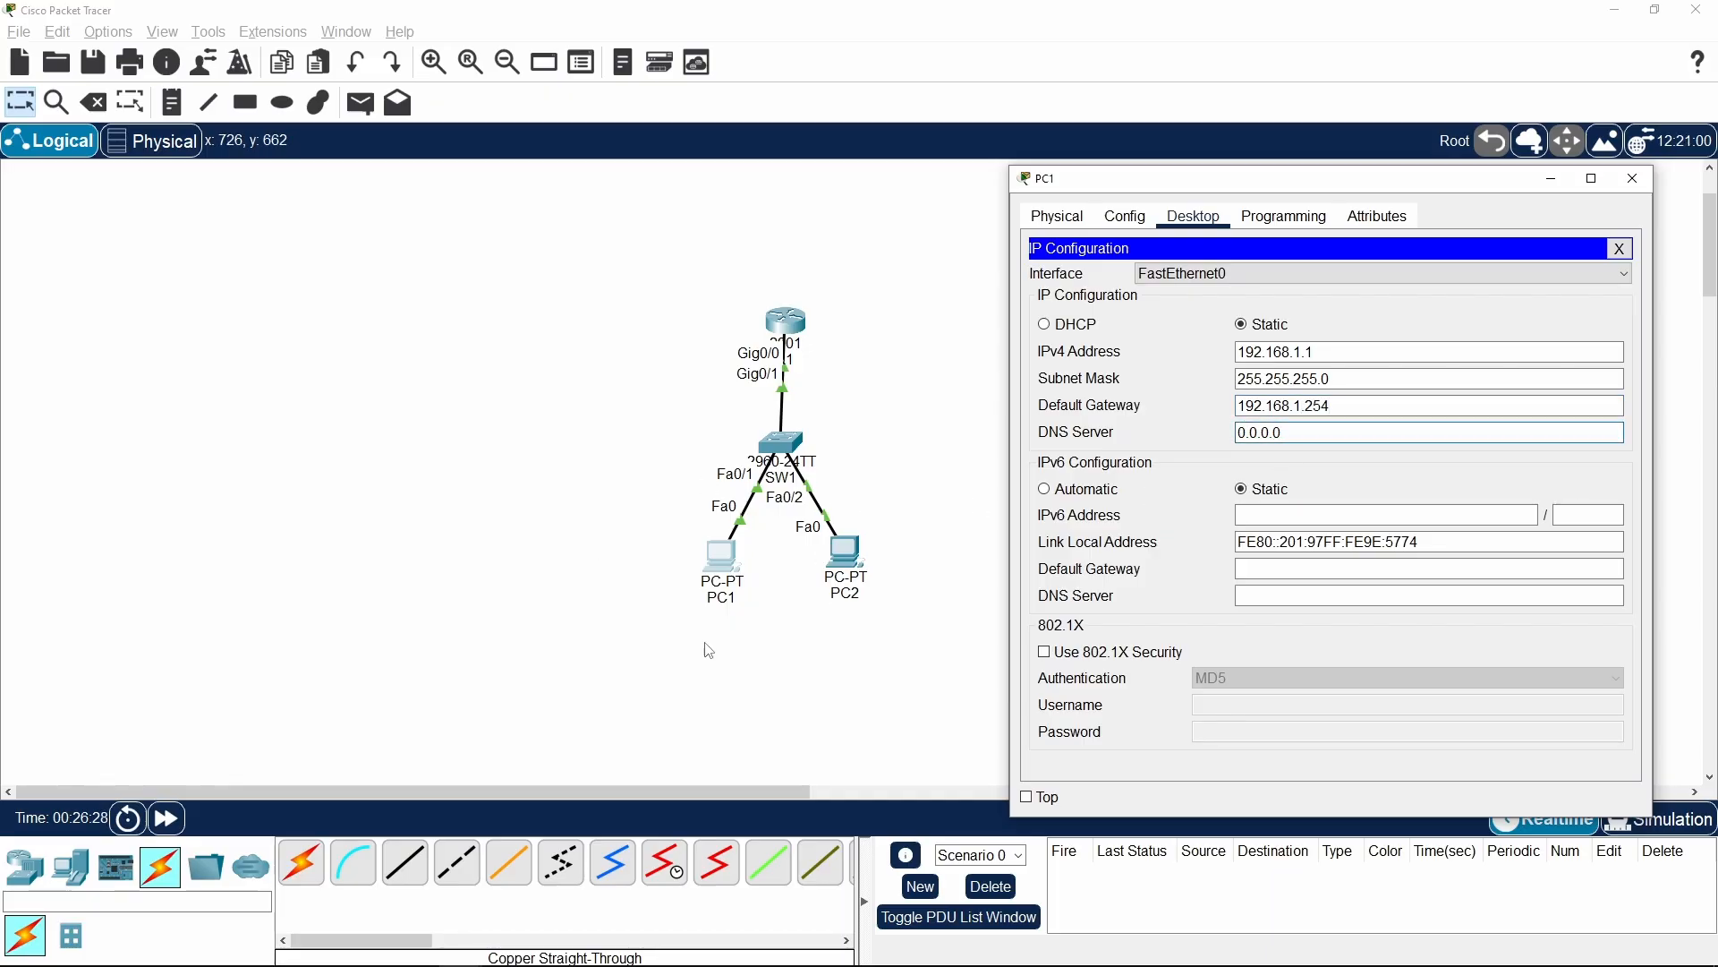
left_click(1633, 178)
Open PC2's IP configuration and move its window clear of the network topology
left_click(858, 551)
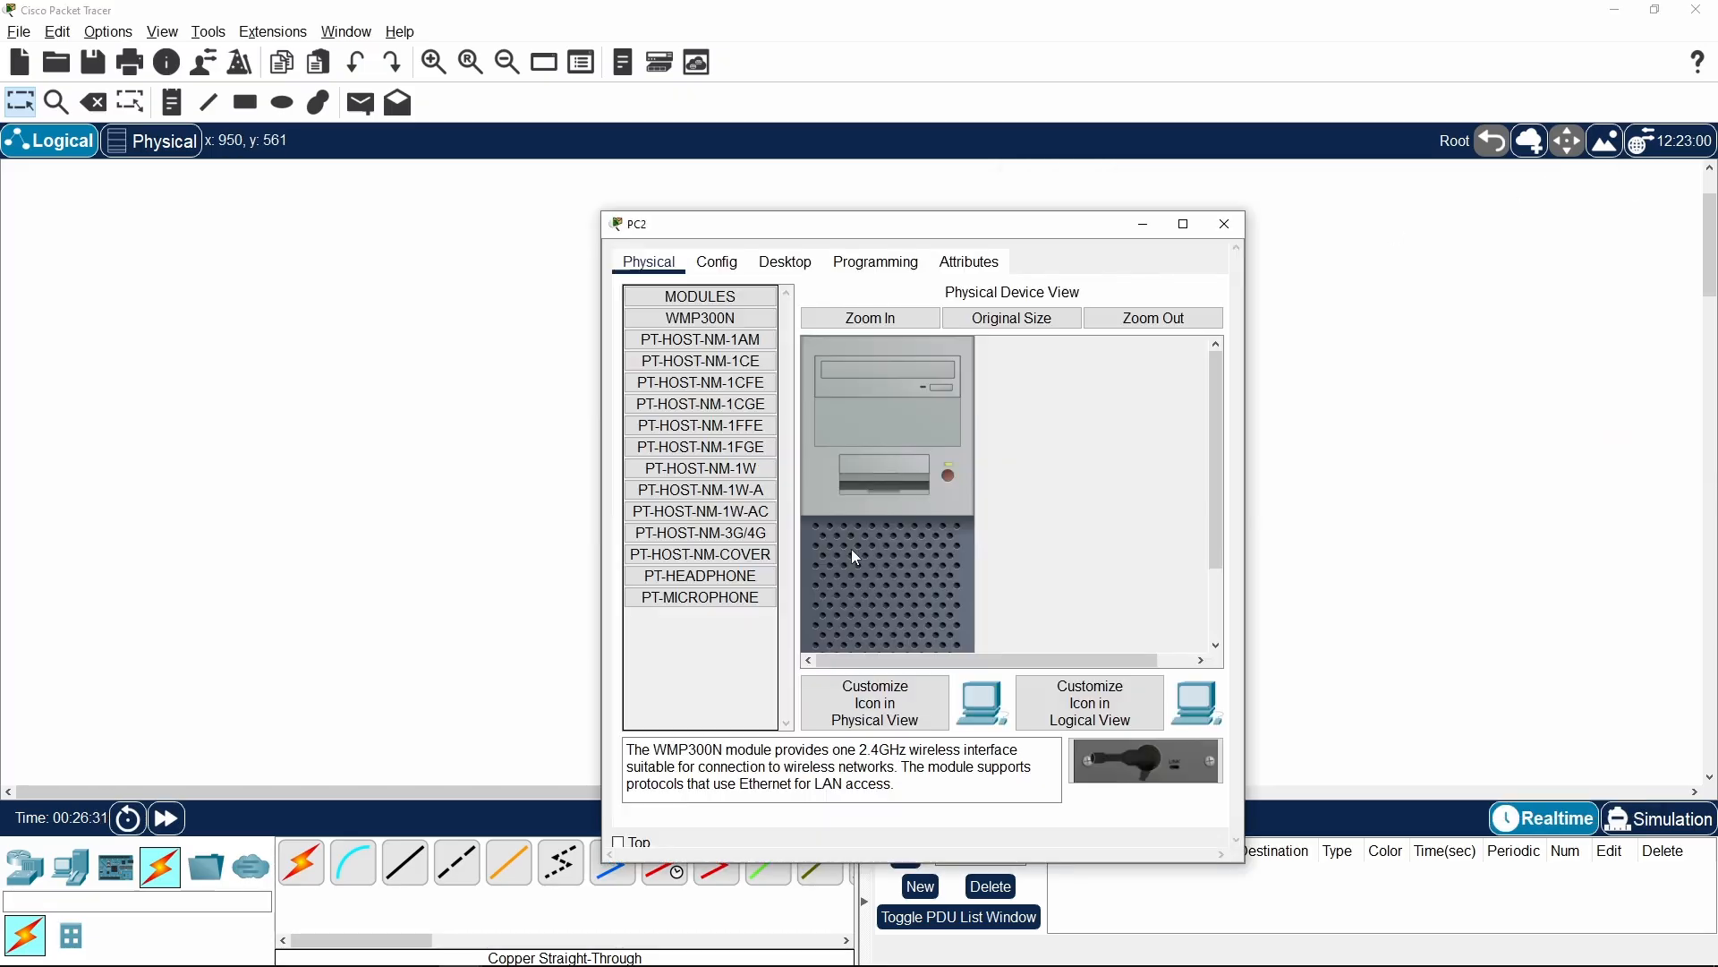
left_click(788, 270)
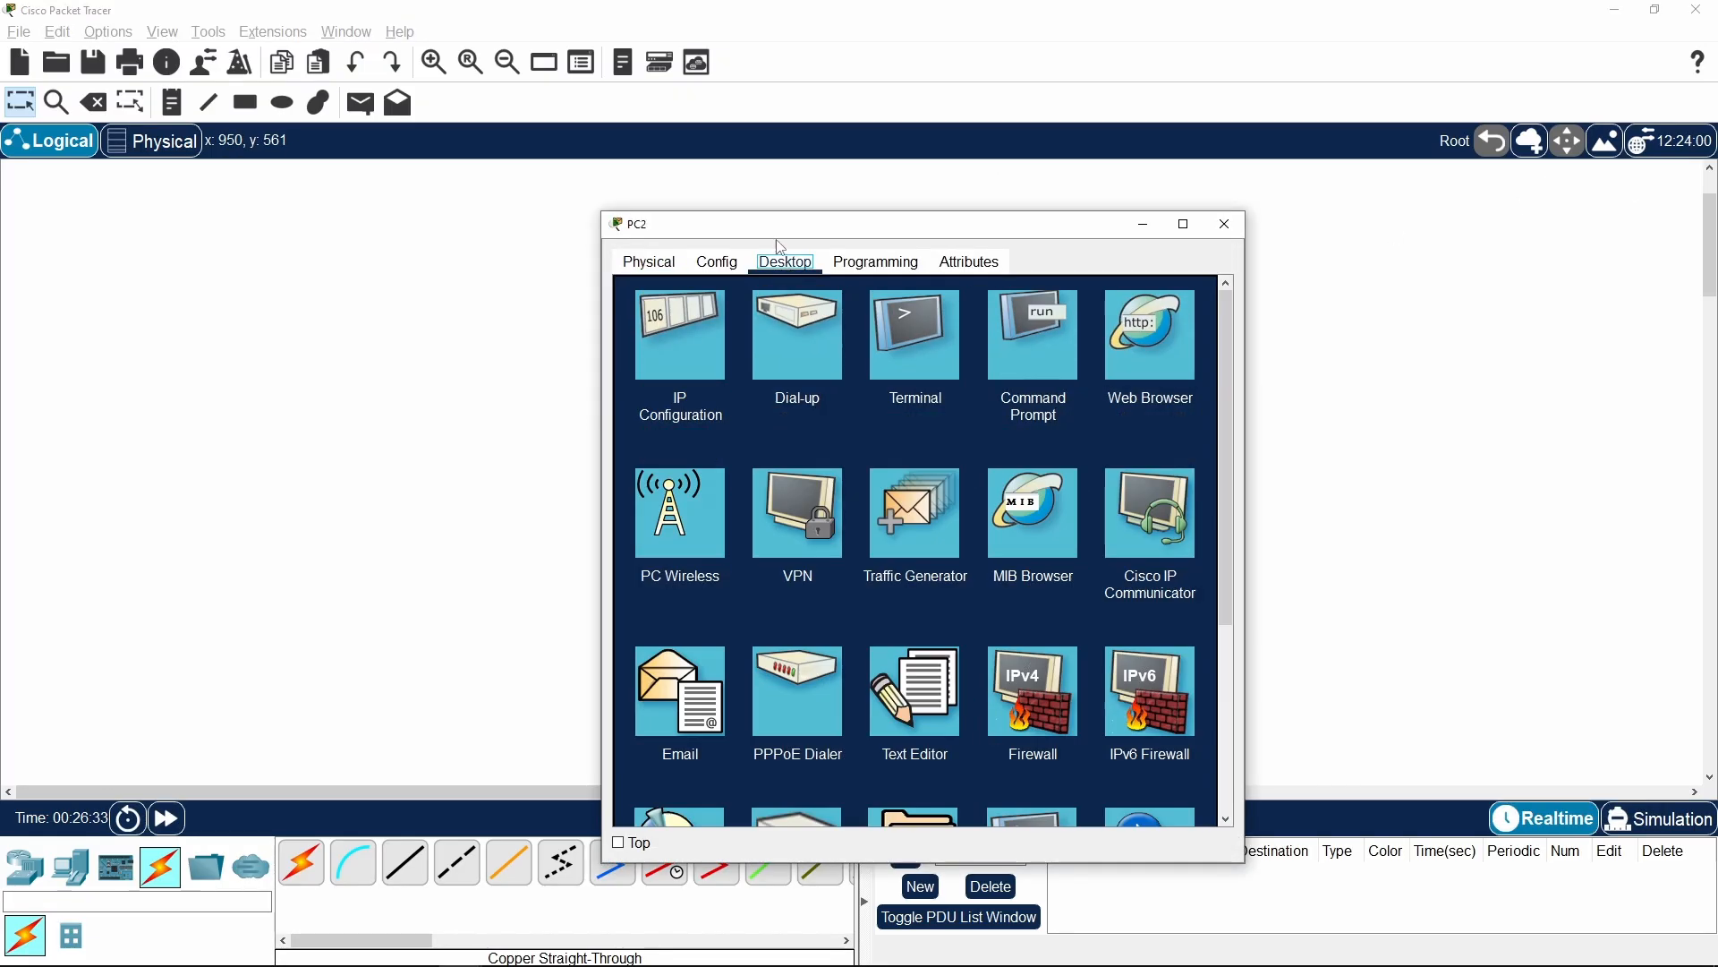
left_click_drag(788, 224, 1157, 146)
left_click(1015, 269)
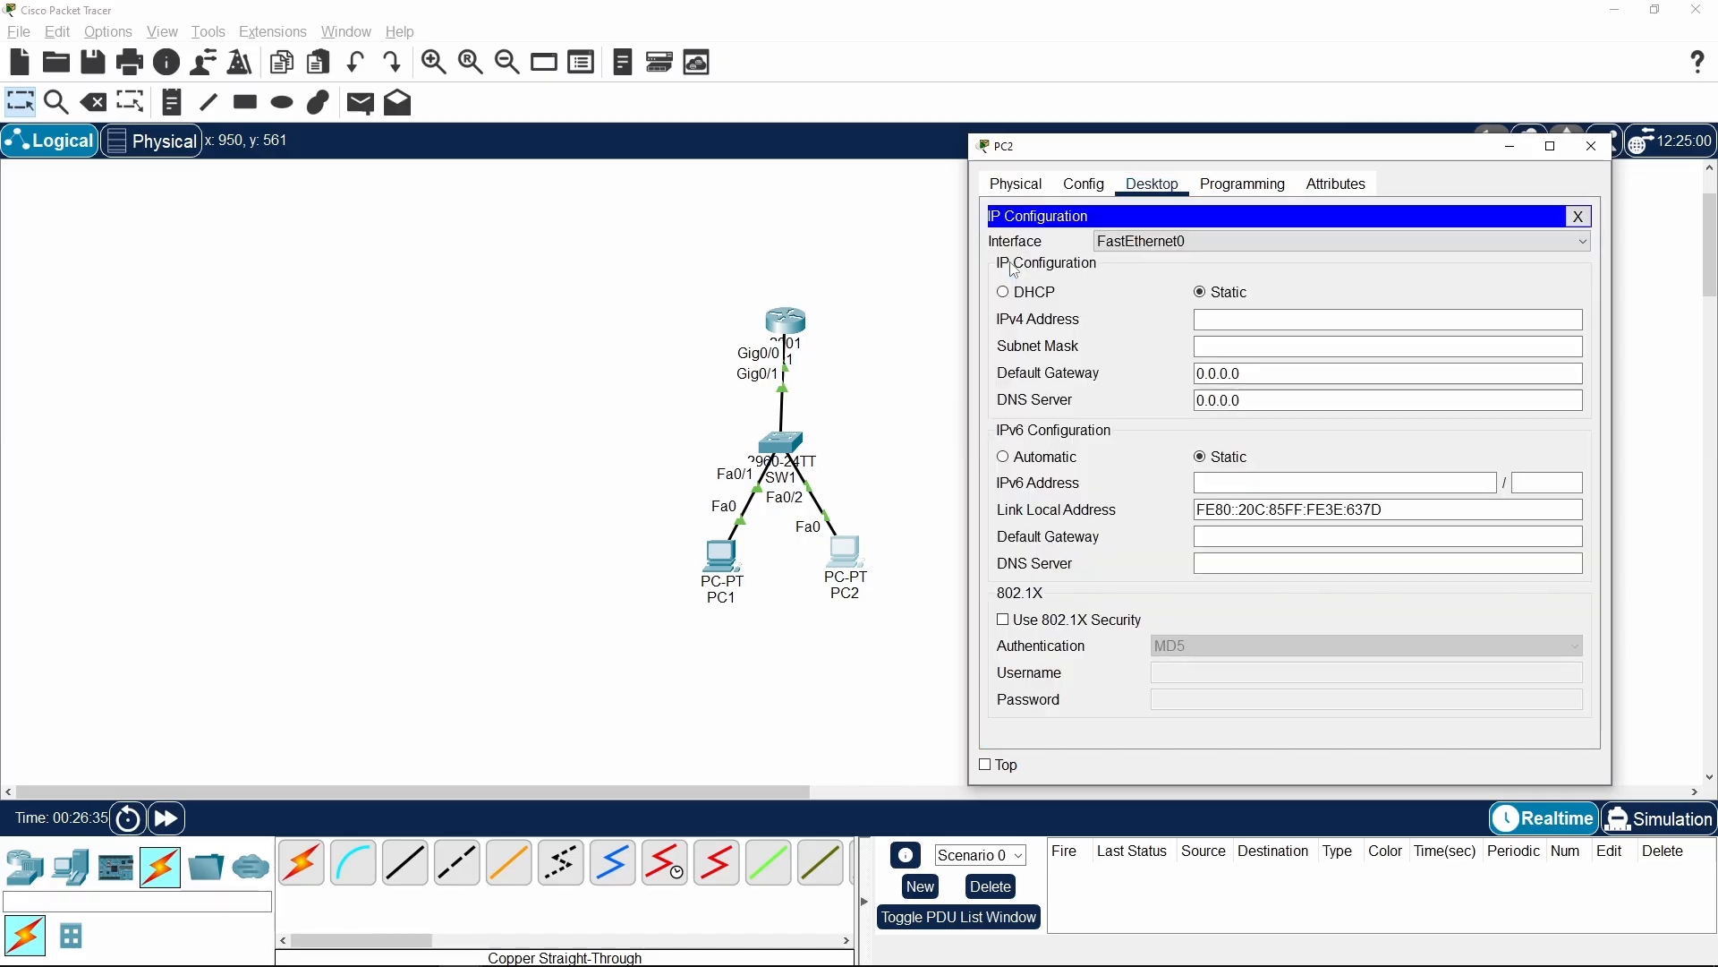
Try to give PC2 the static IPv4 address 192.168.1.2 with subnet mask 255.255.255.0
left_click(1231, 321)
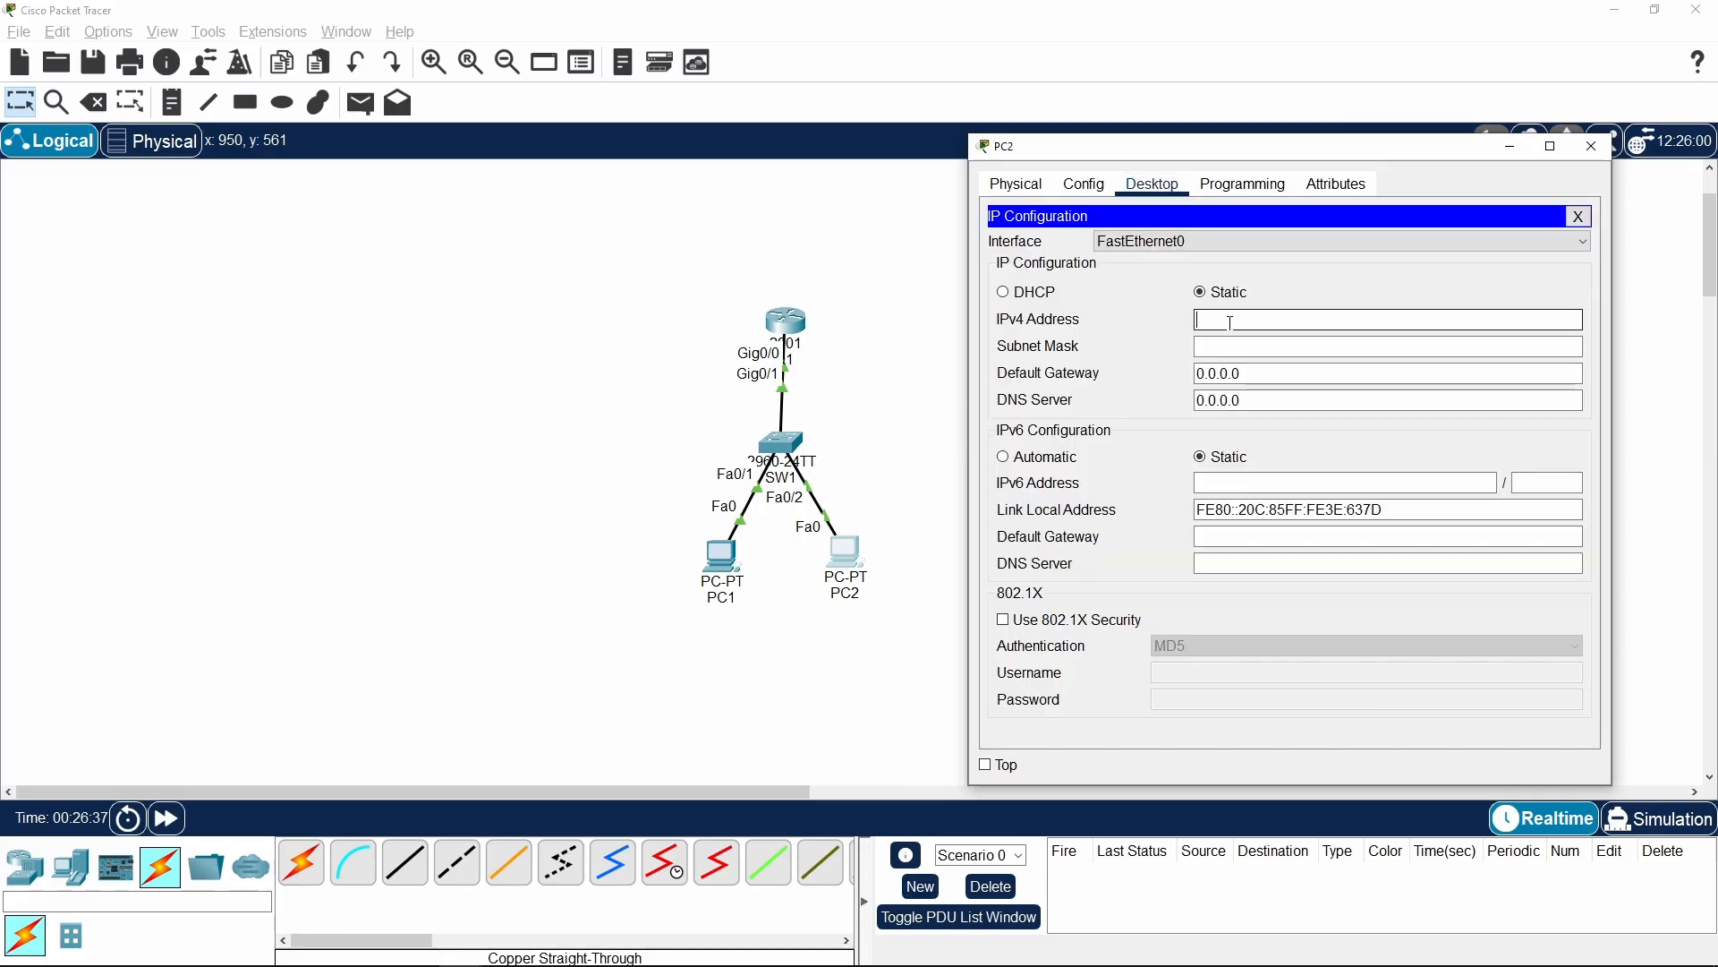
type("192.168.1.2")
left_click(1255, 320)
left_click_drag(1256, 320, 1266, 321)
left_click(1275, 321)
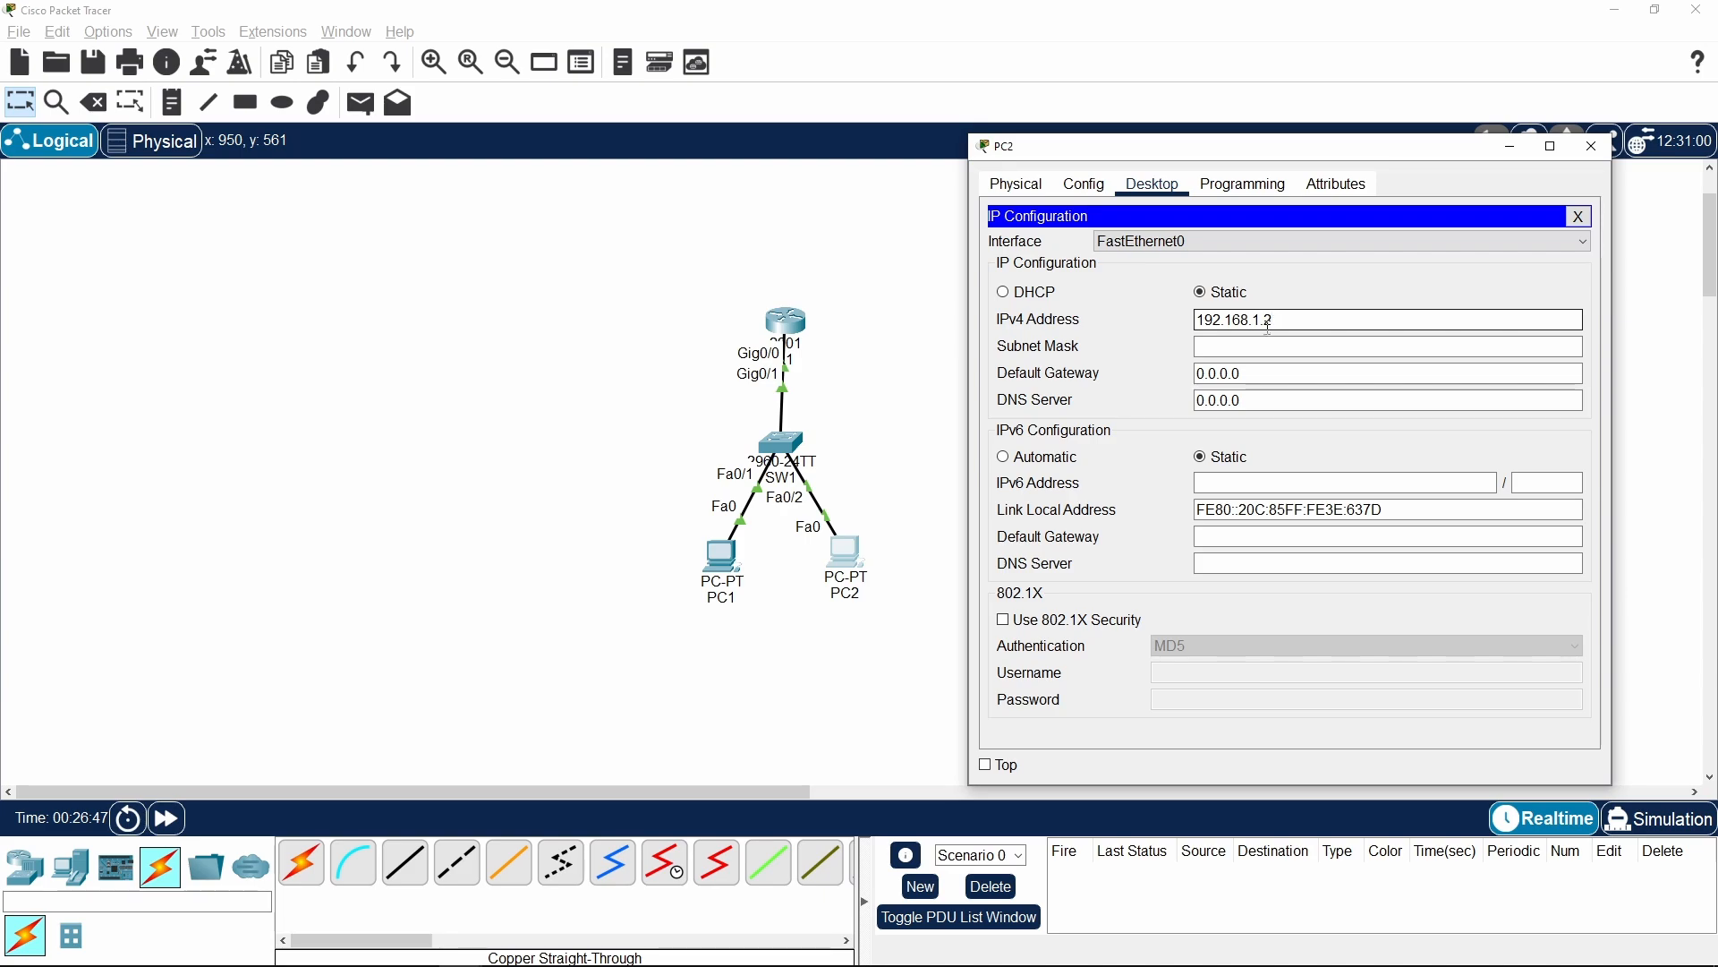
left_click(1262, 347)
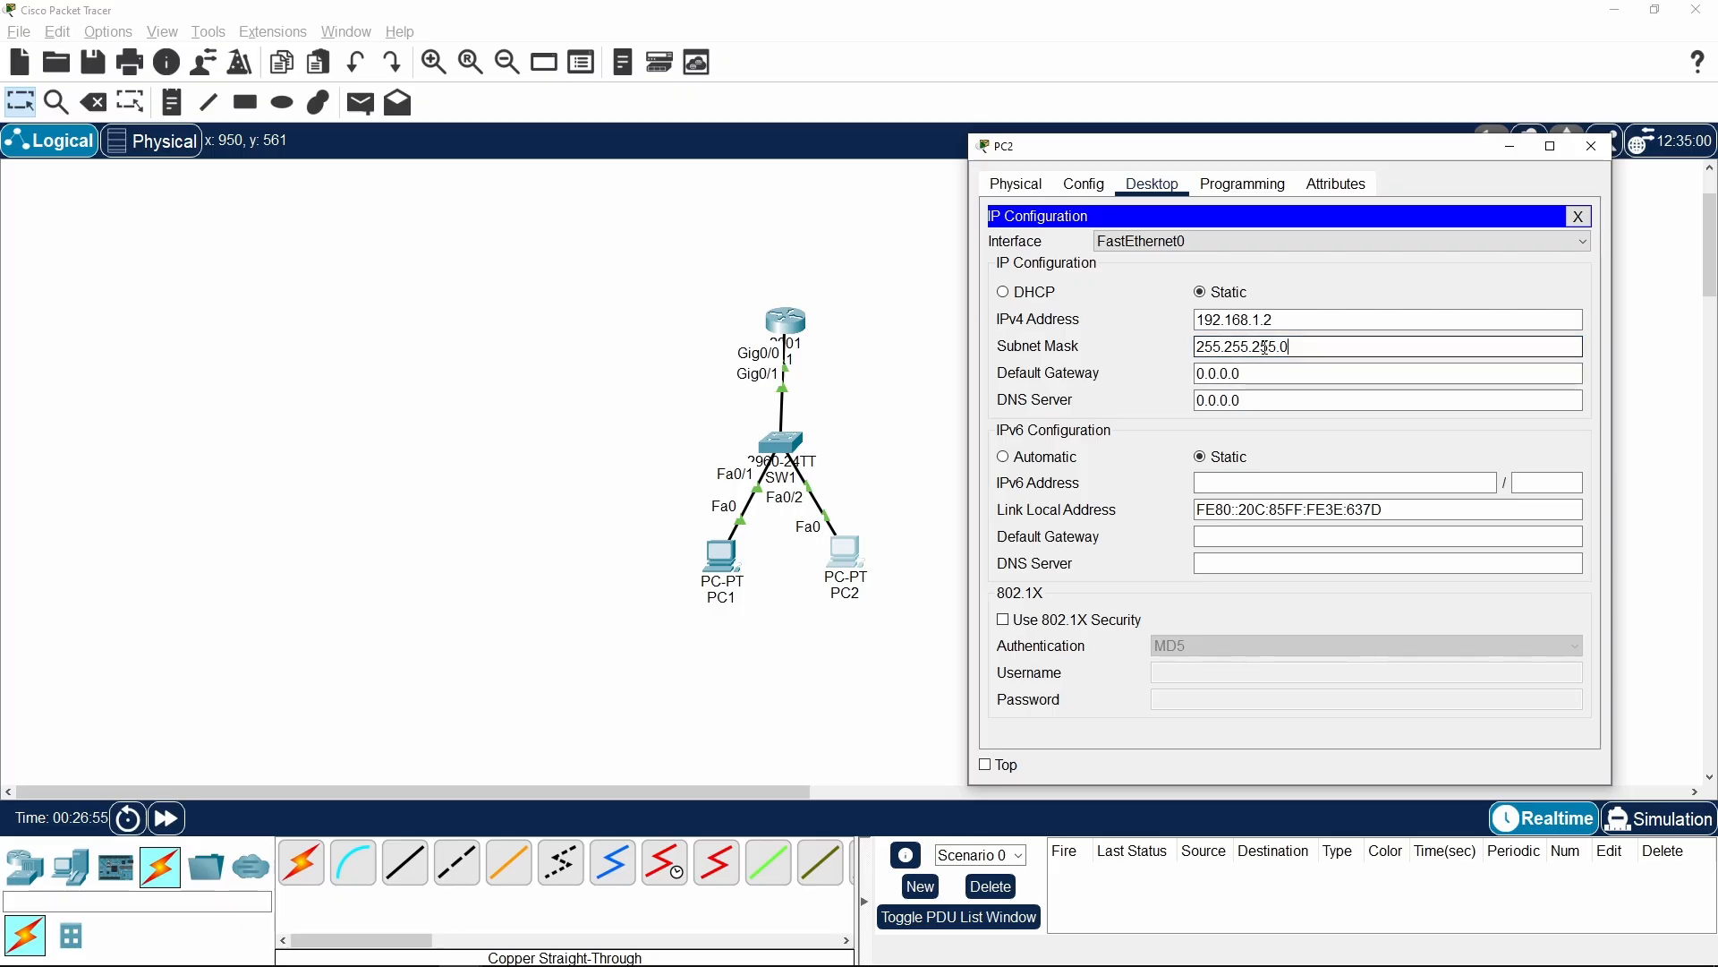
left_click_drag(1287, 346, 1164, 363)
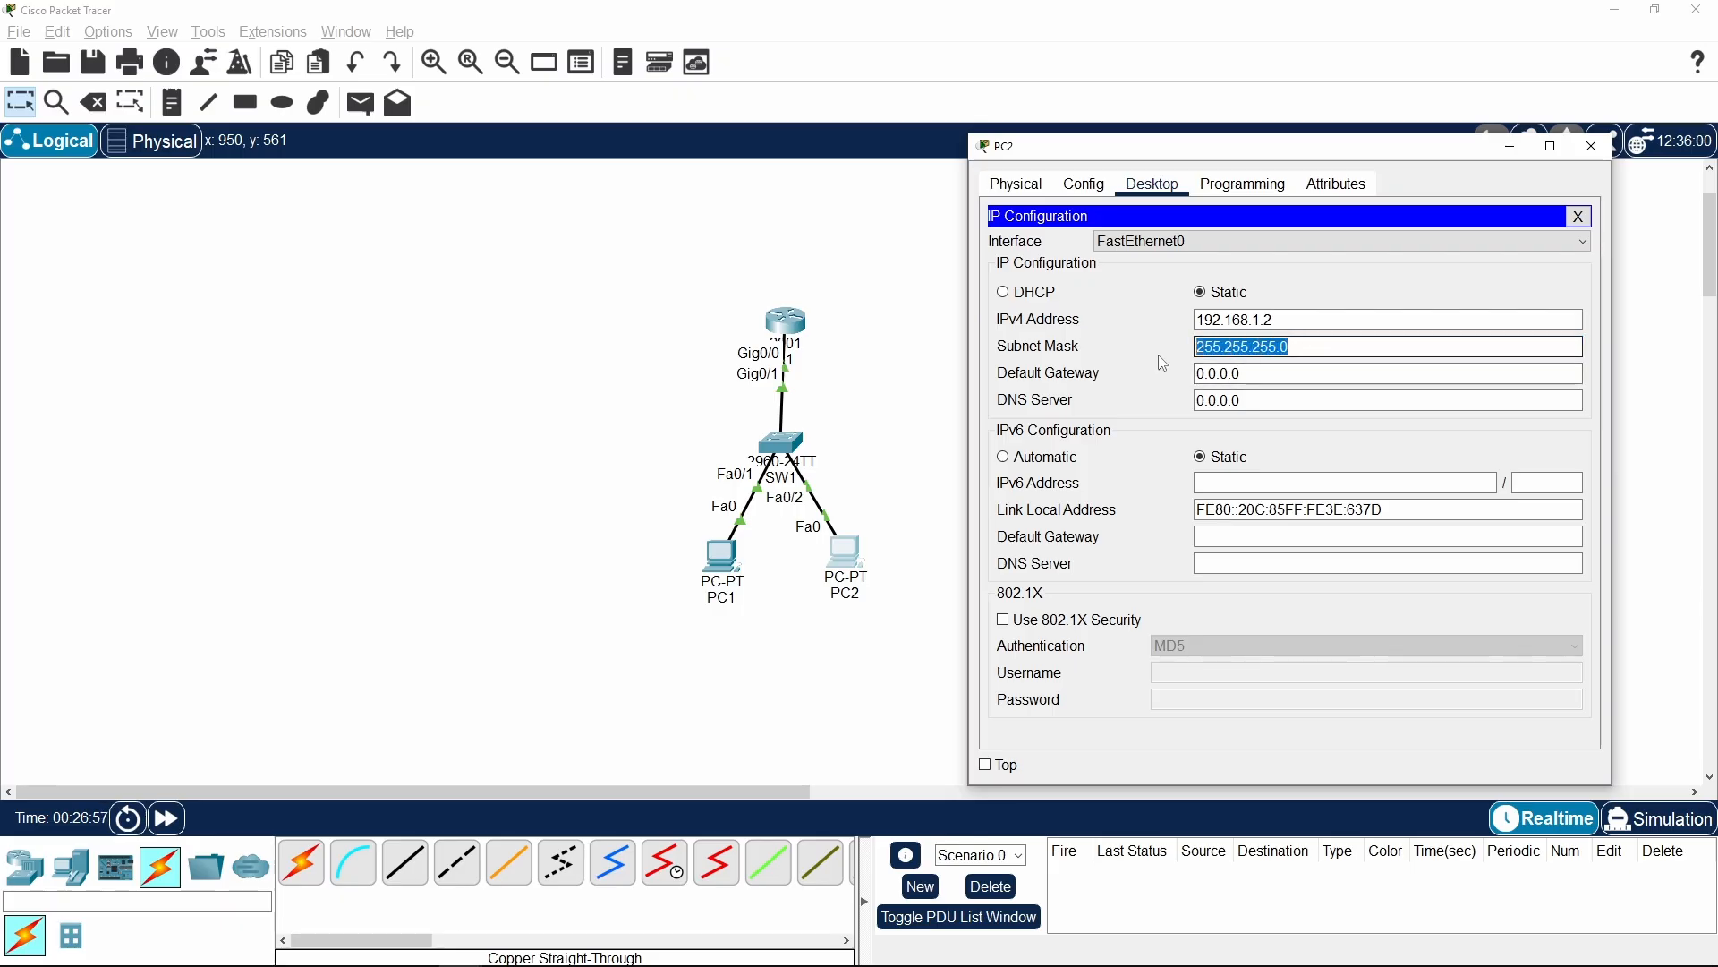
left_click(1333, 348)
Append the prefix length /24 to PC2's subnet mask, remove it again and dismiss the error dialog
type("/")
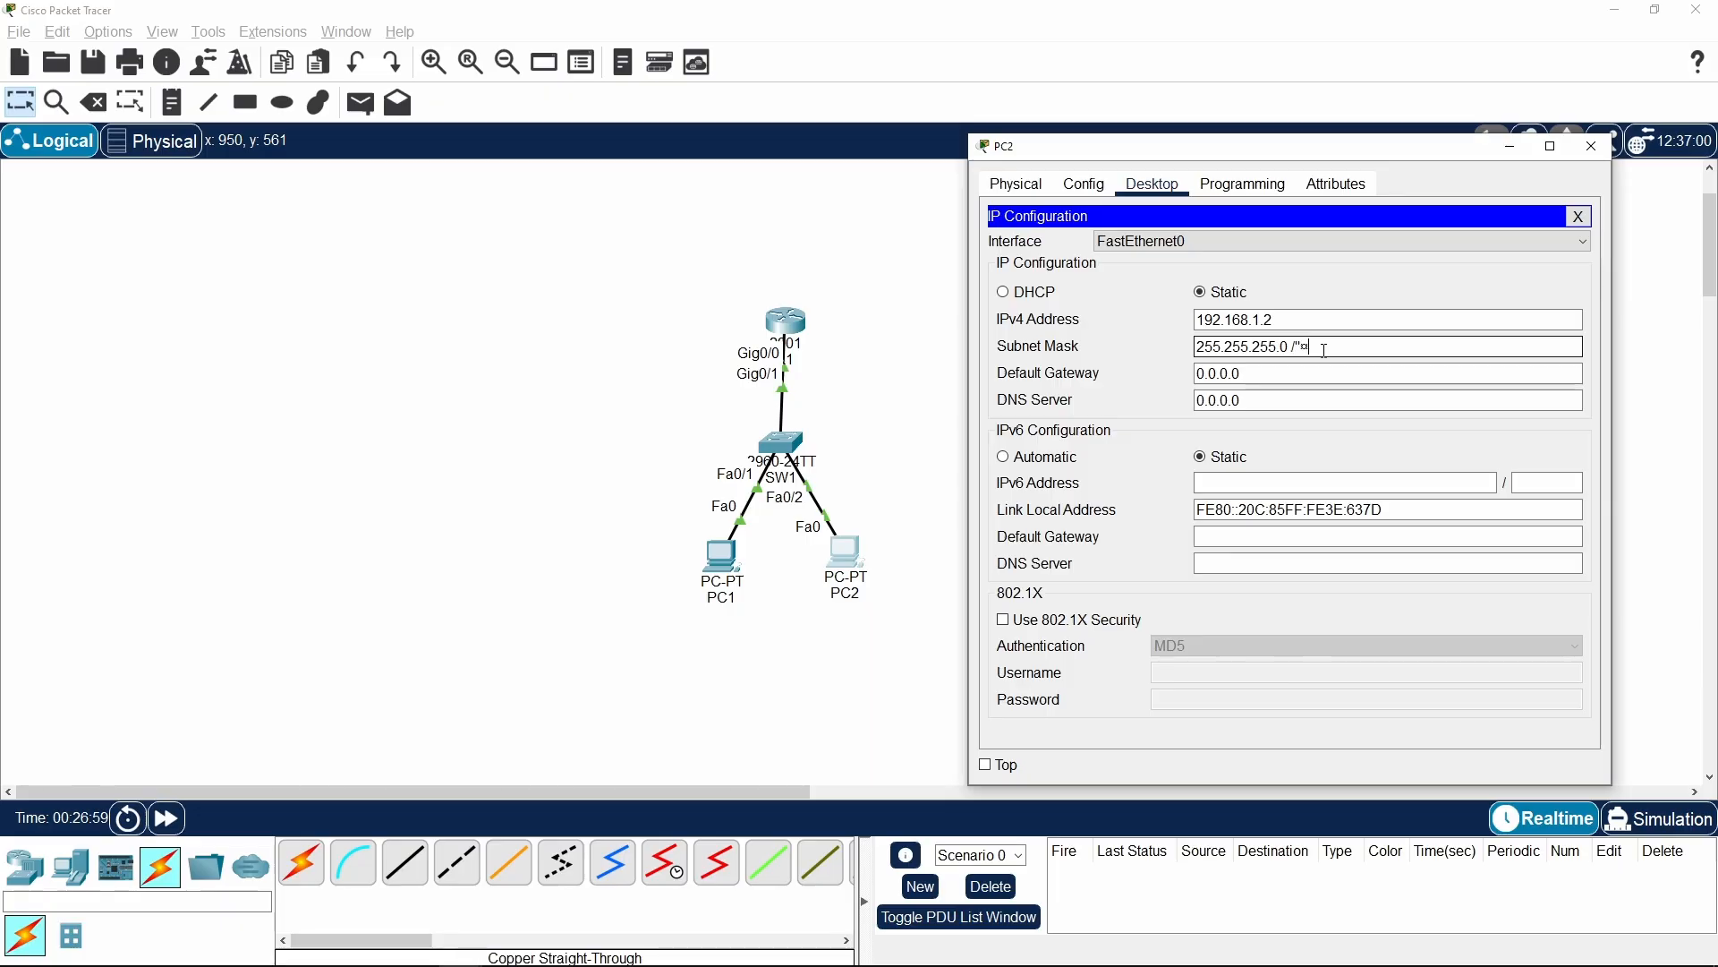
type("24")
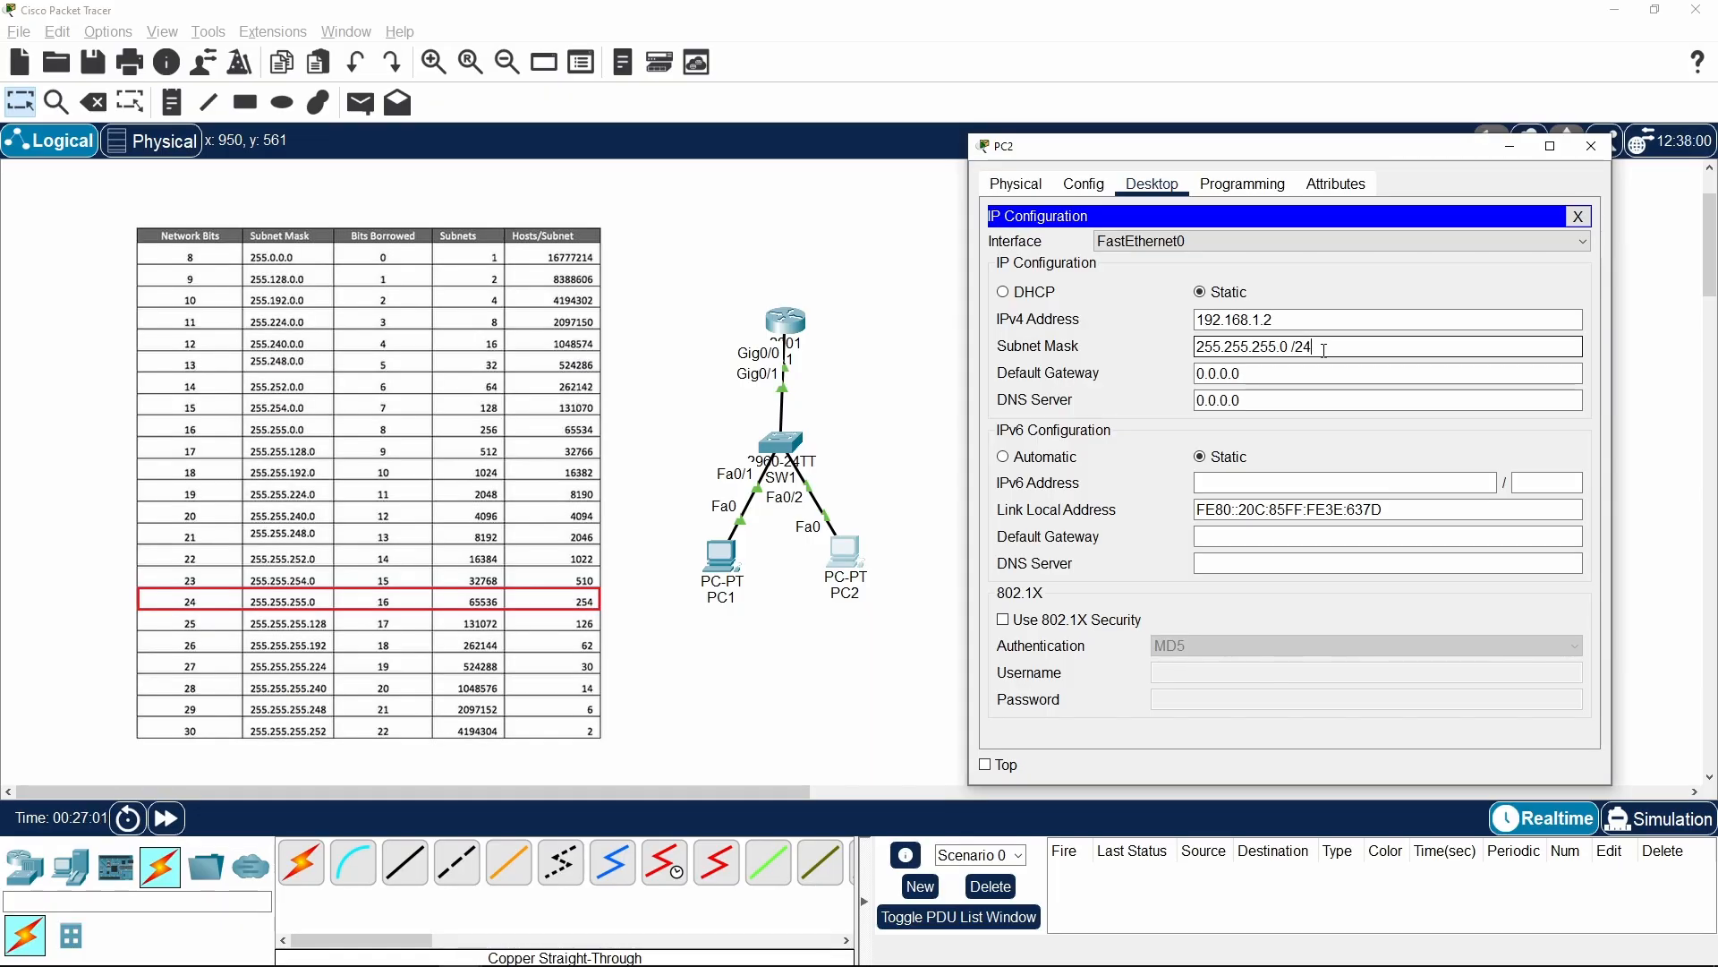
left_click_drag(1315, 346, 1308, 346)
key("BackSpace")
key("BackSpace")
key("BackSpace")
key("BackSpace")
left_click_drag(1197, 347, 1339, 351)
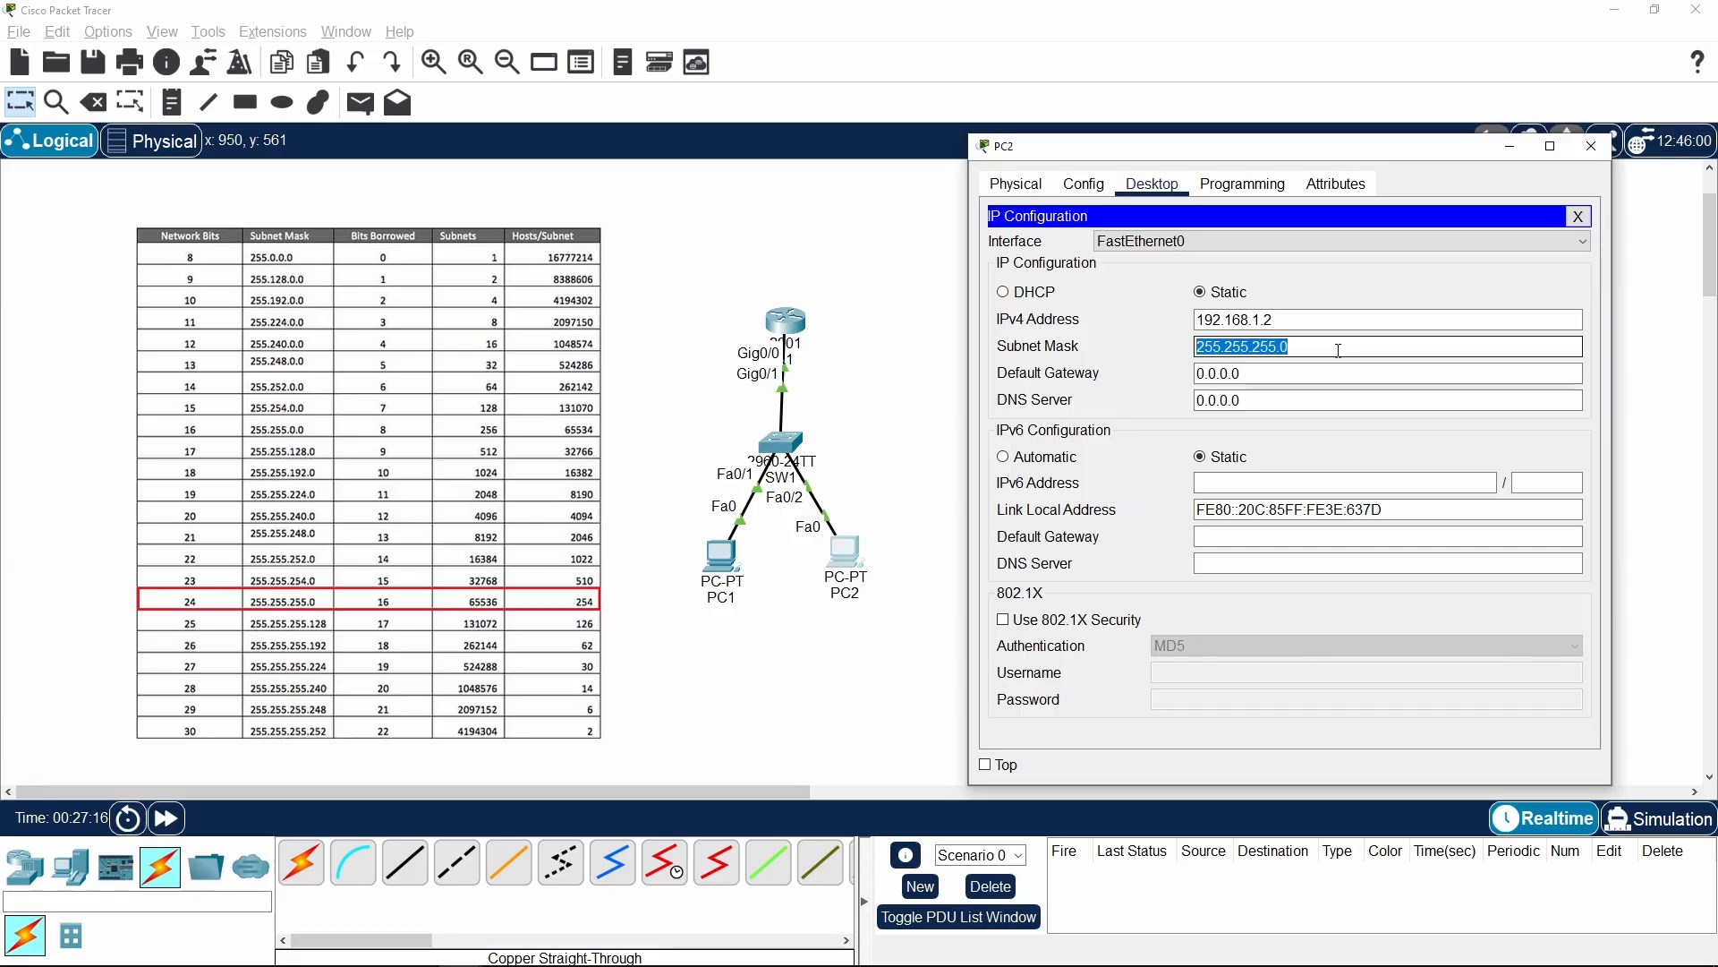
left_click(1339, 351)
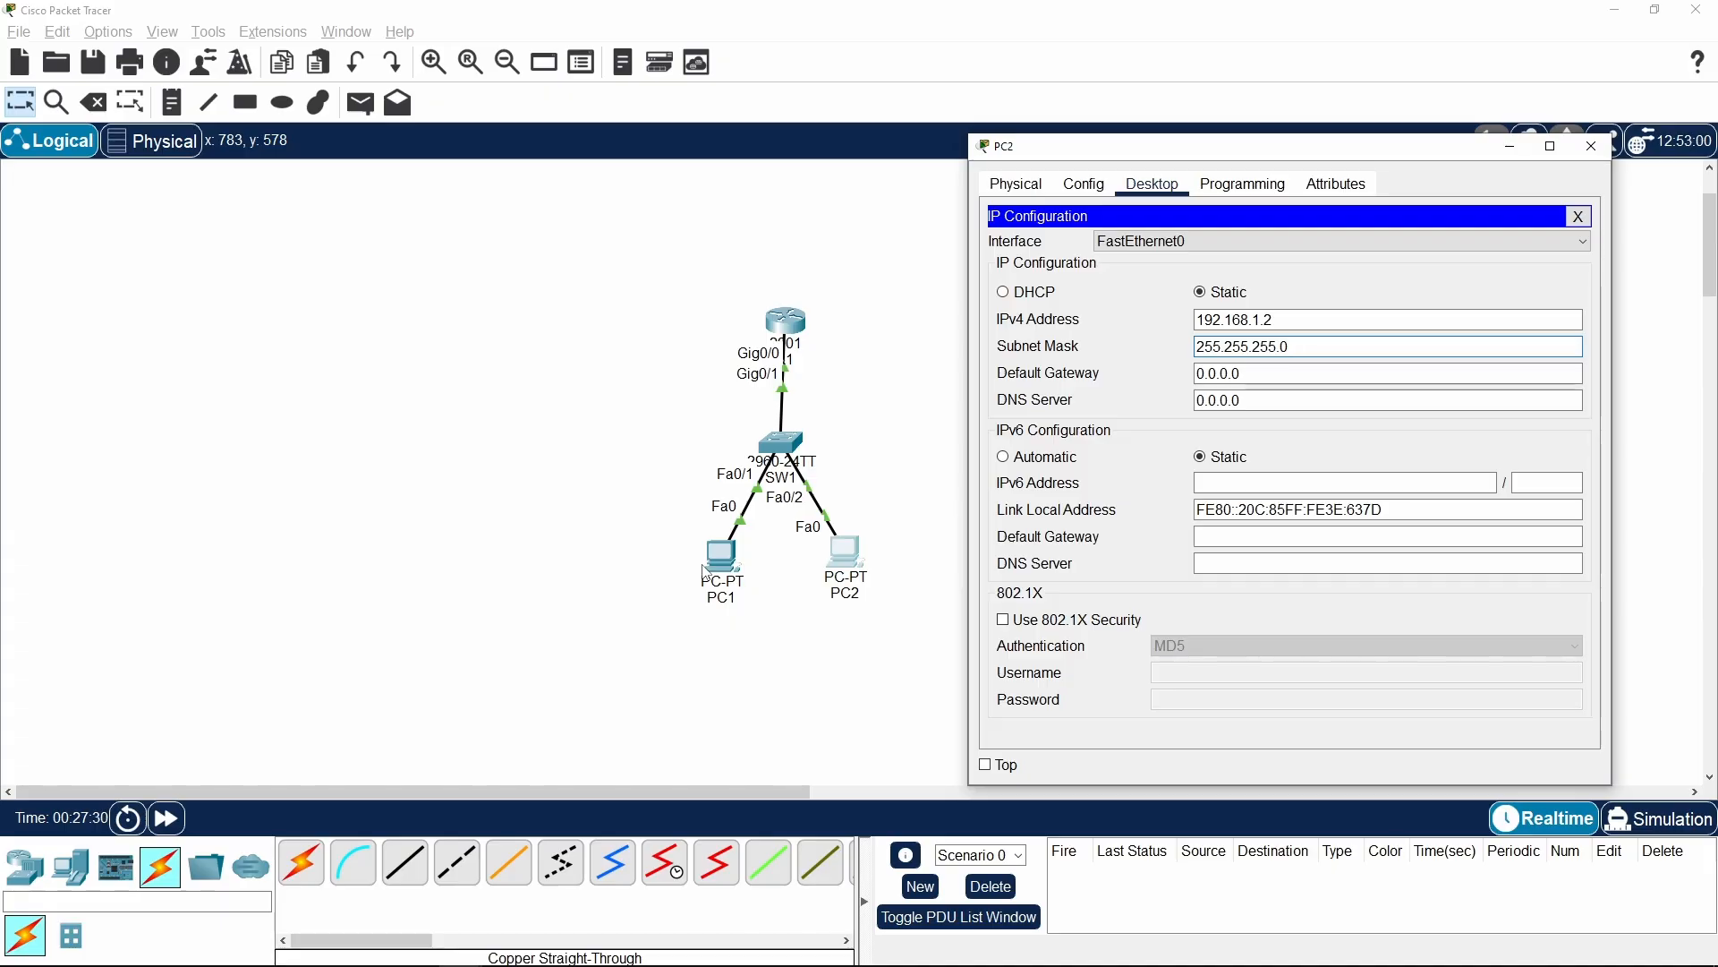
left_click(1425, 374)
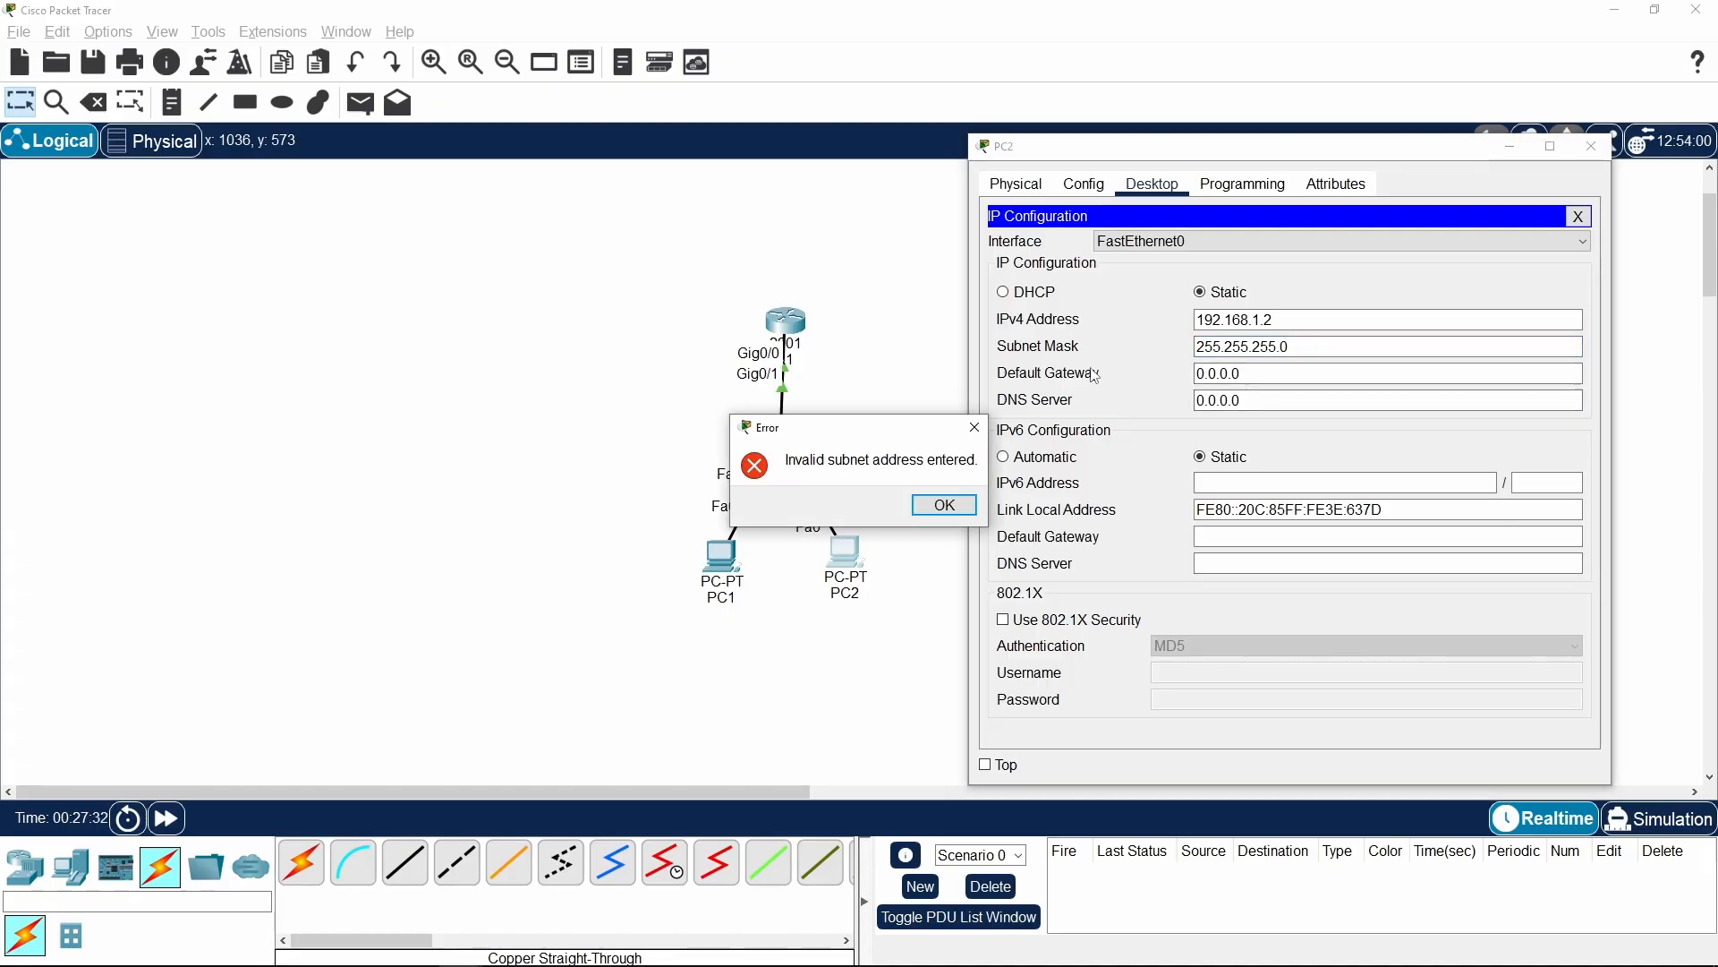
left_click(935, 507)
Enter PC2's IPv4 address as 192.168.1.2 again, with subnet mask 255.255.255.0
left_click(1264, 321)
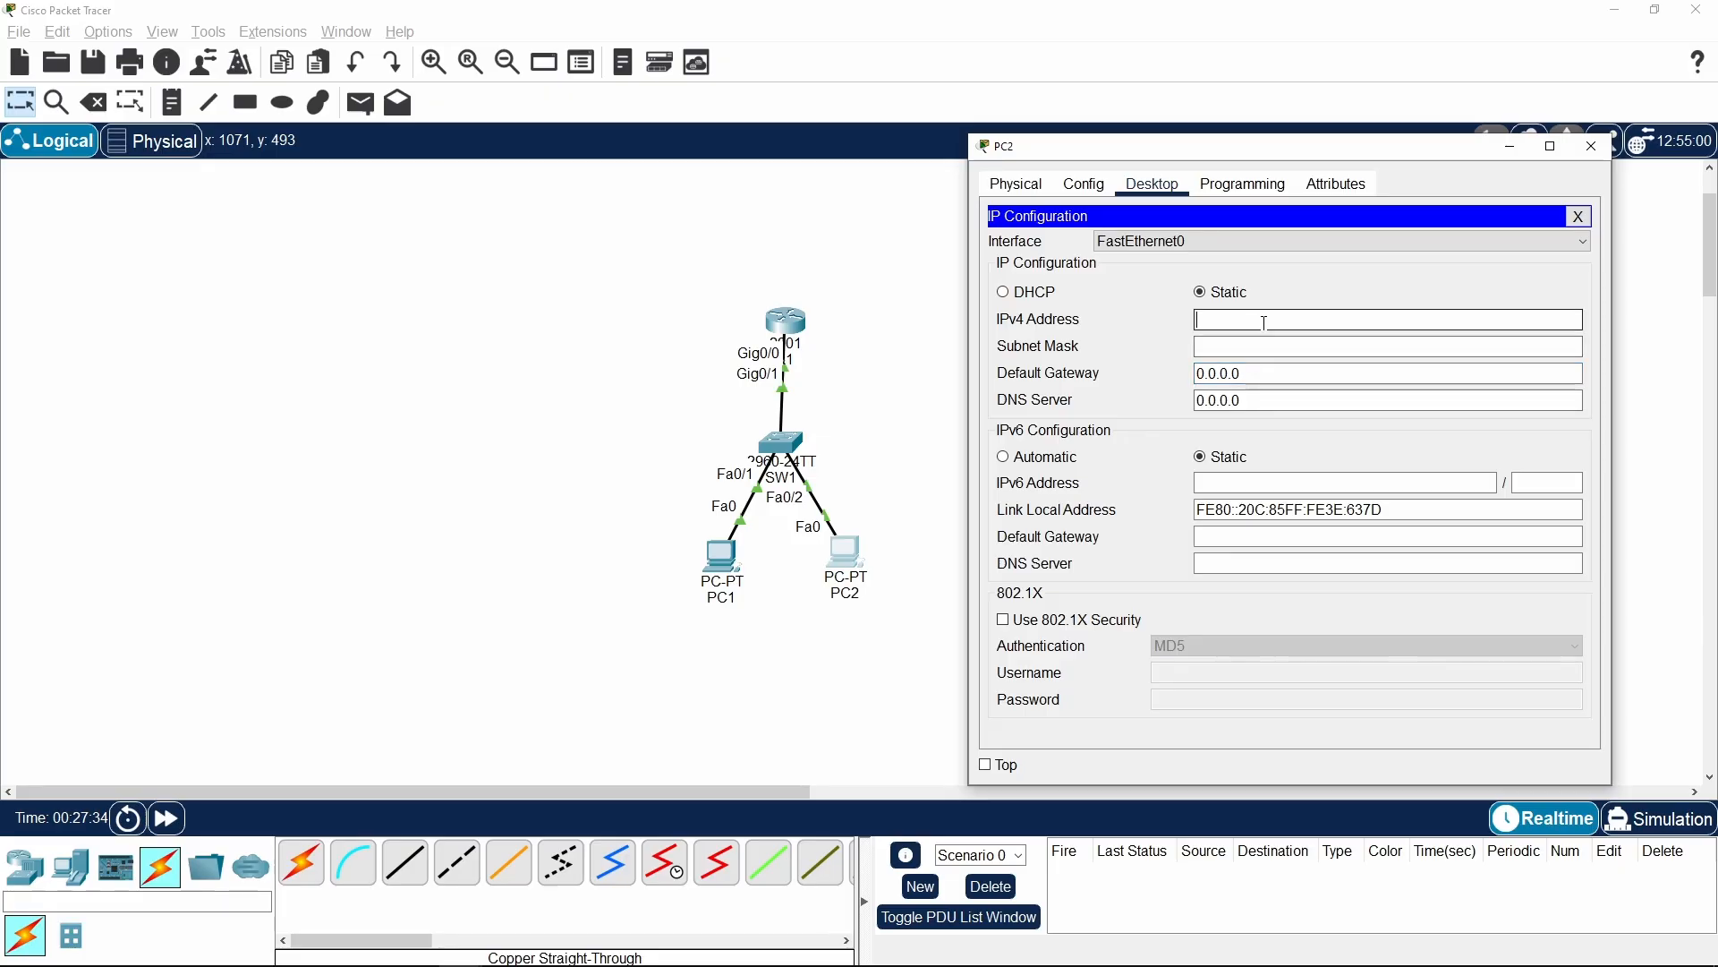
type("192.168.1.2")
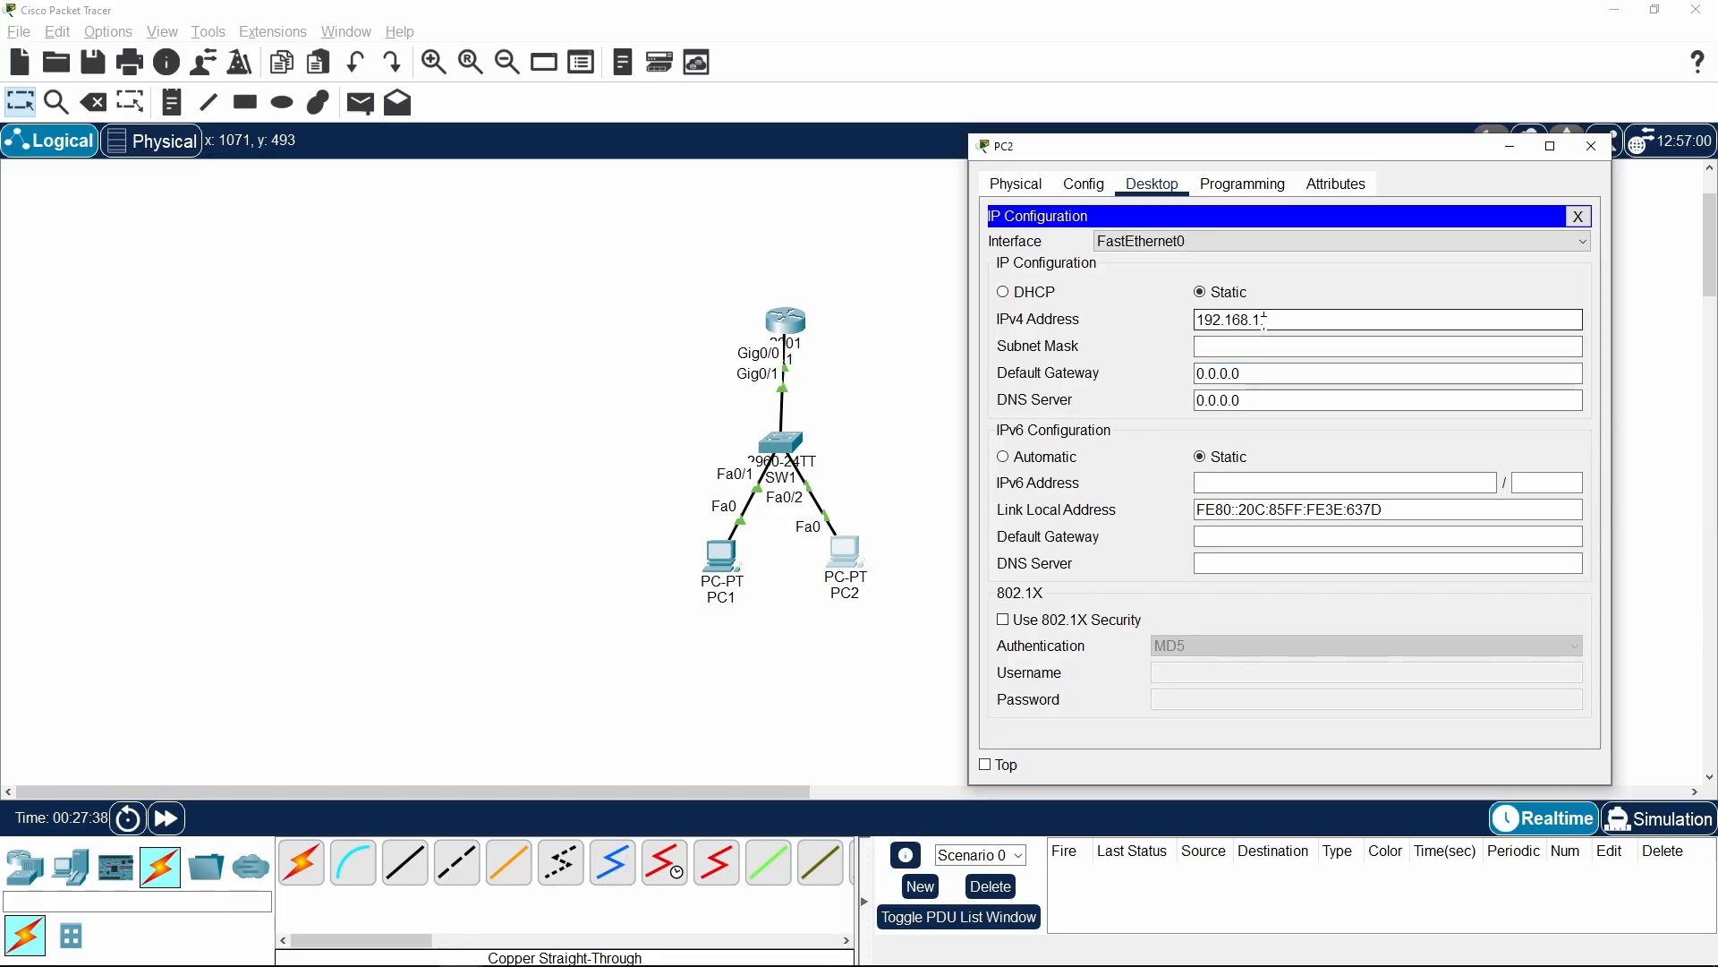
key("Tab")
key("Tab")
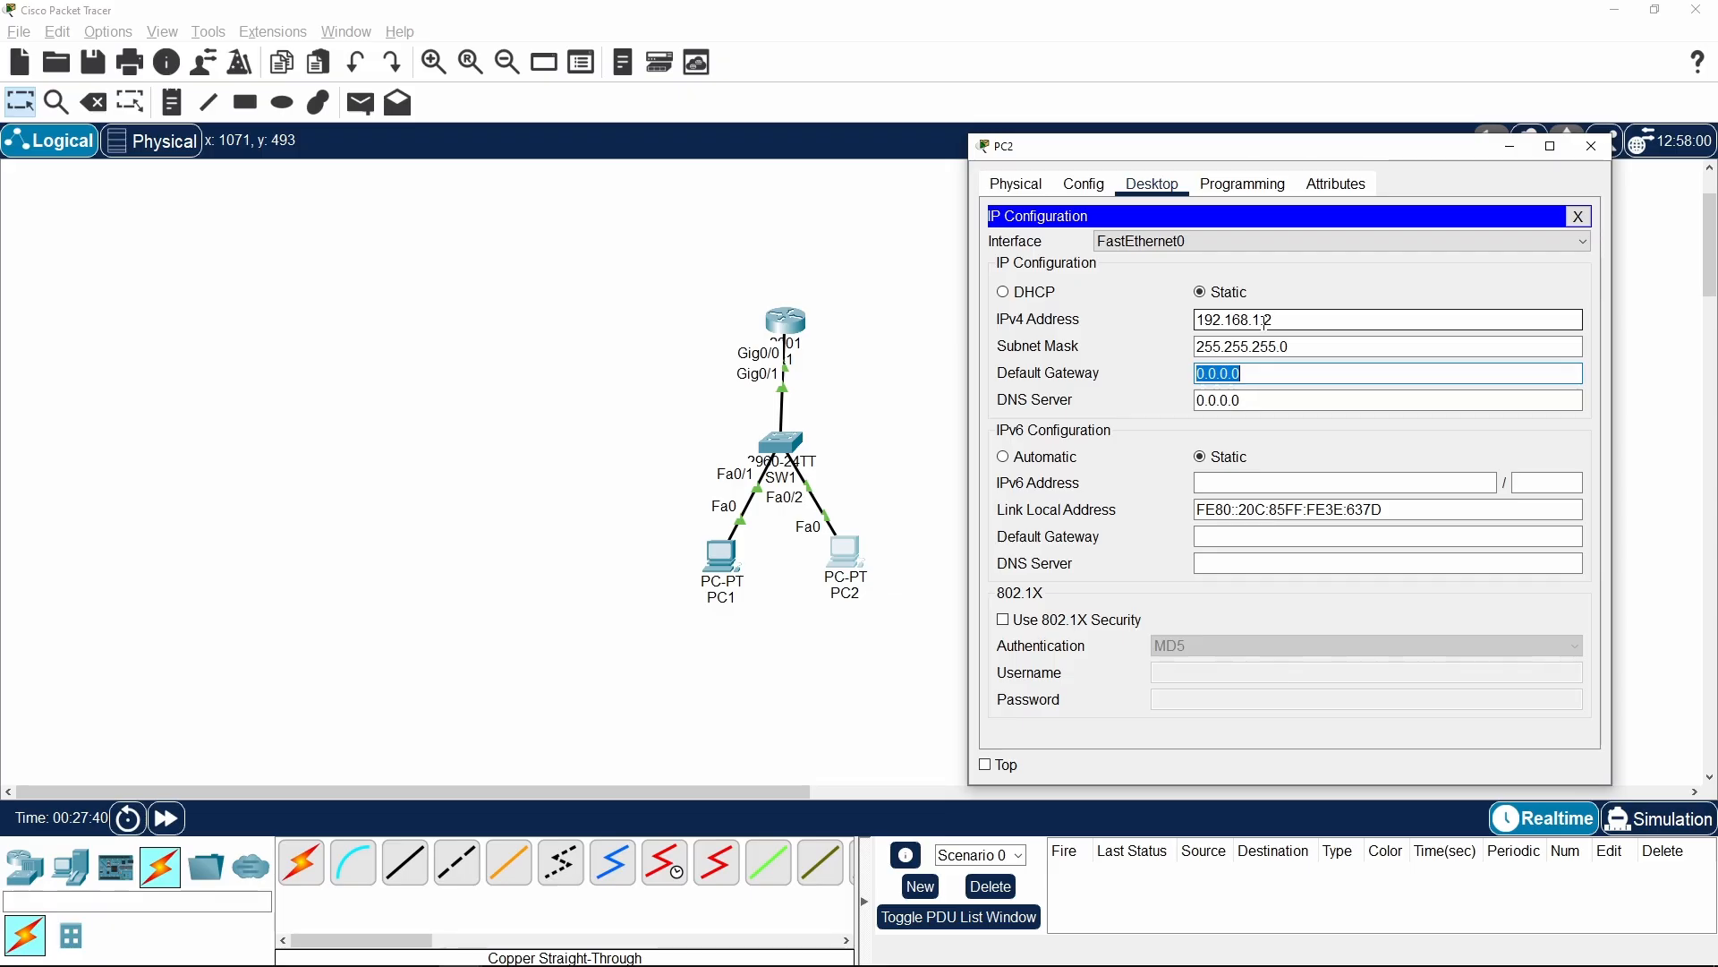
Set PC2's default gateway to 192.168.1.254 and close its IP configuration
type("192.168.")
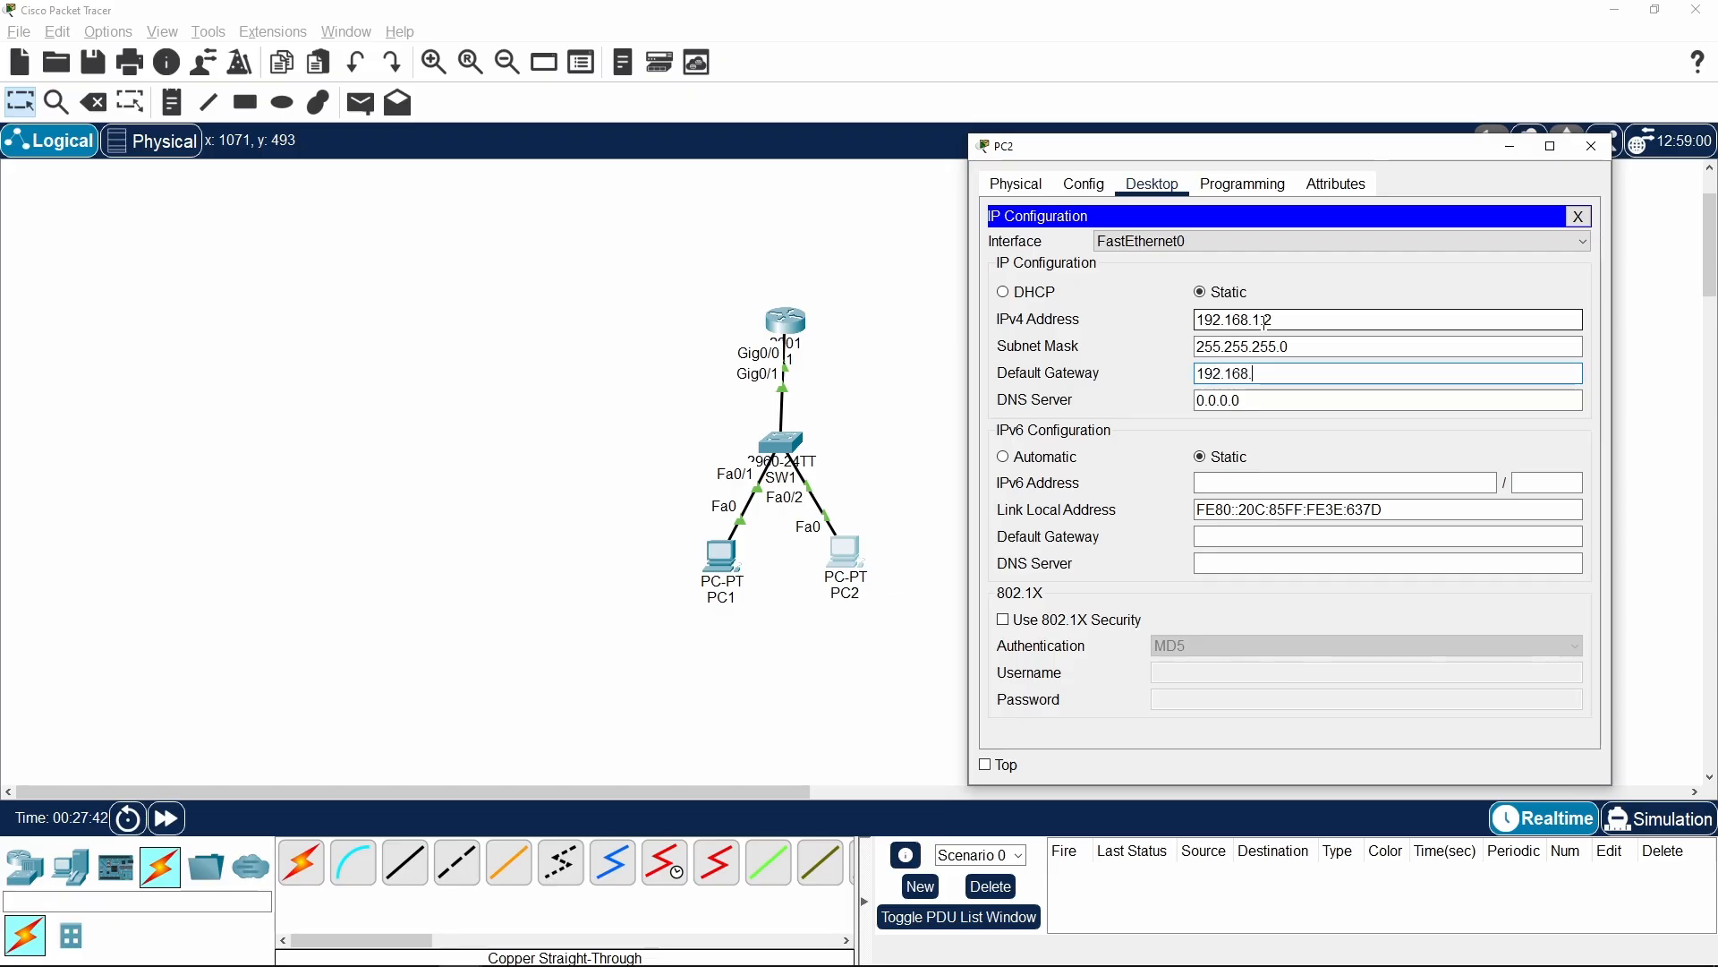
type("1.254")
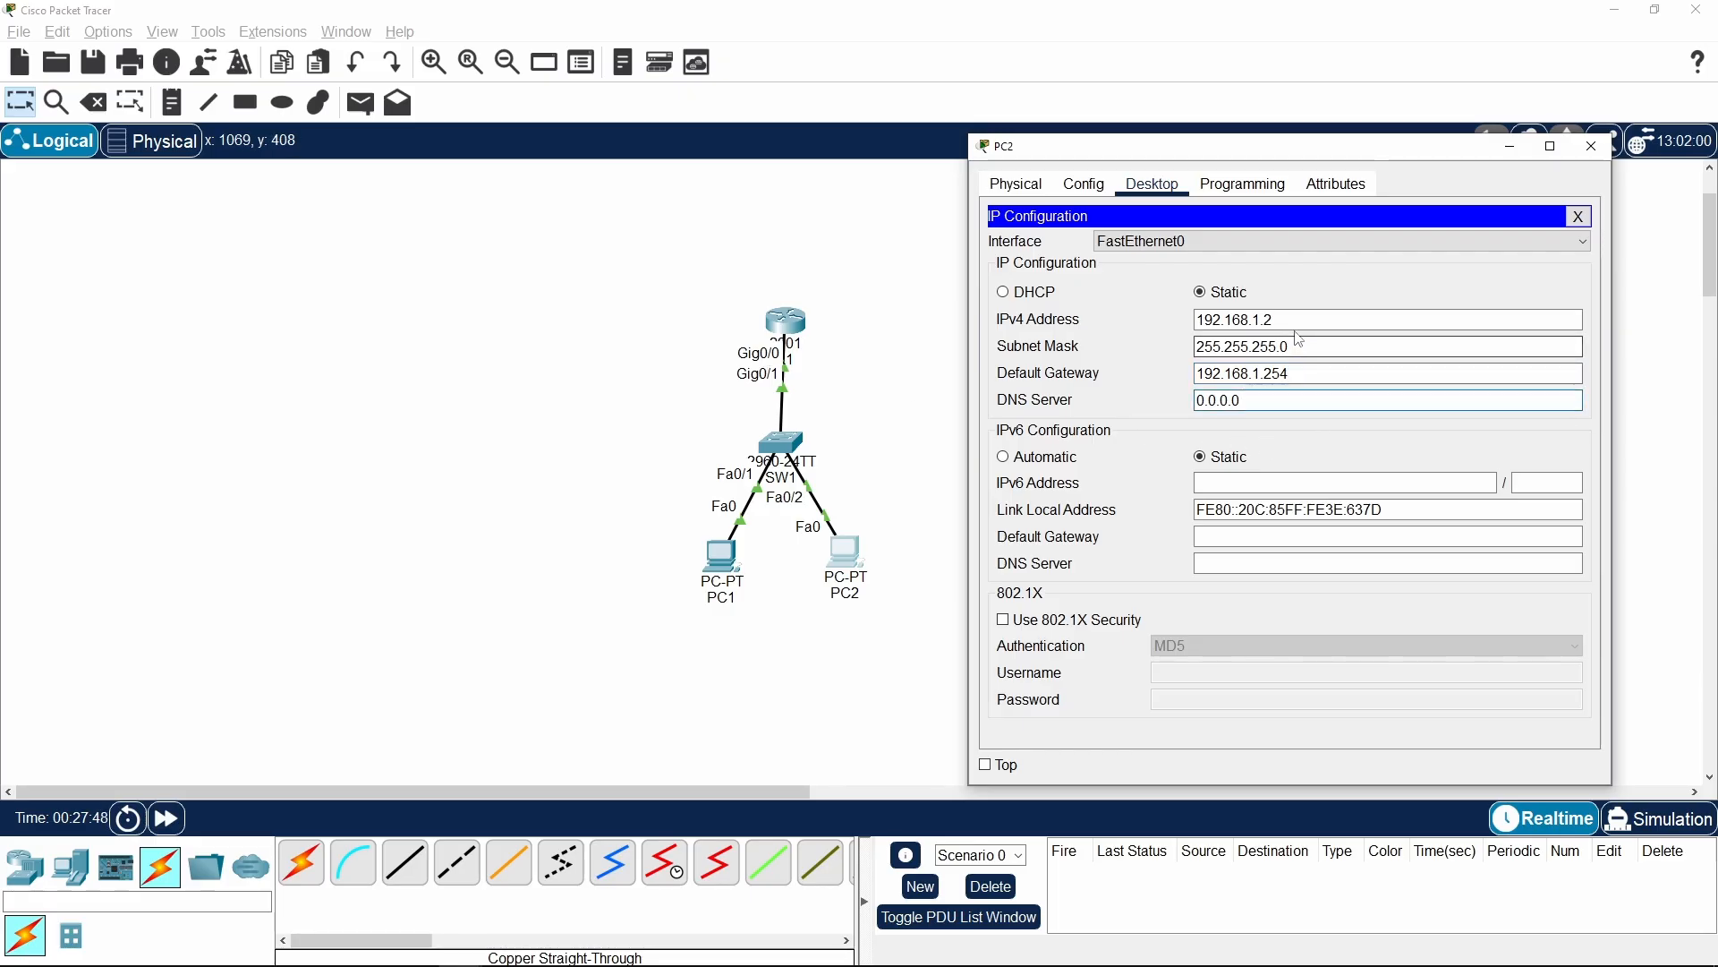
left_click_drag(1275, 320, 1196, 315)
key("ctrl+c")
left_click(1579, 216)
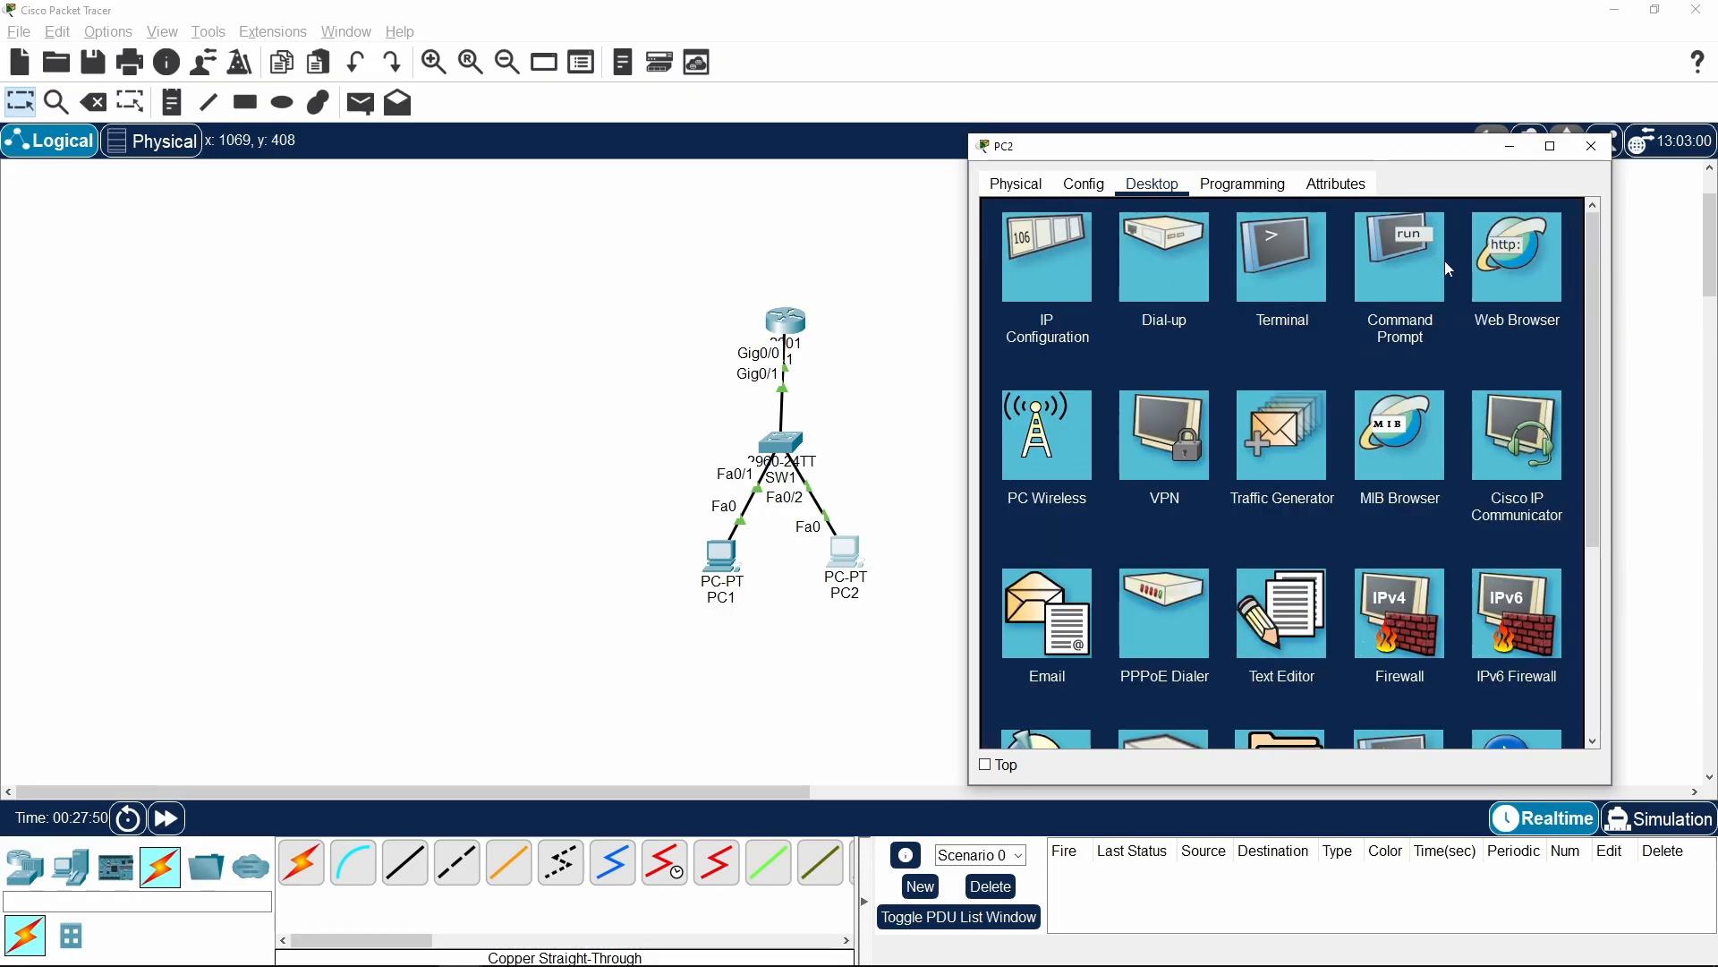
Ping PC1 at 192.168.1.1 from PC2's Command Prompt and examine the received packets in the statistics
left_click(1390, 283)
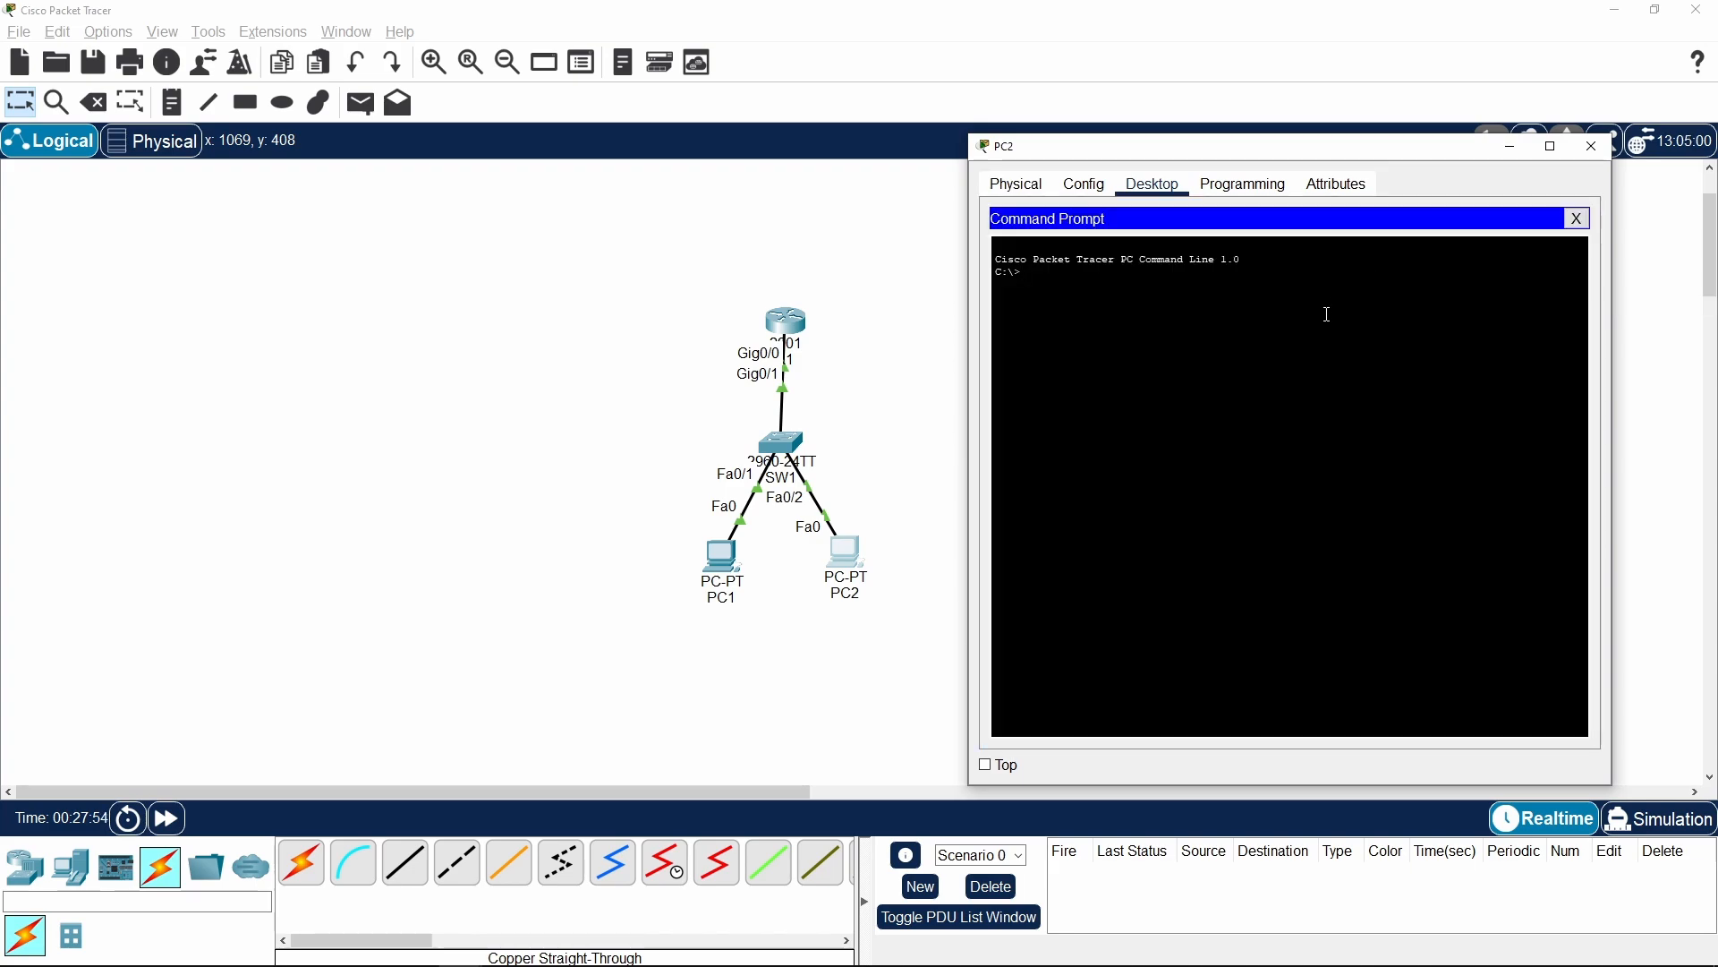
right_click(1354, 357)
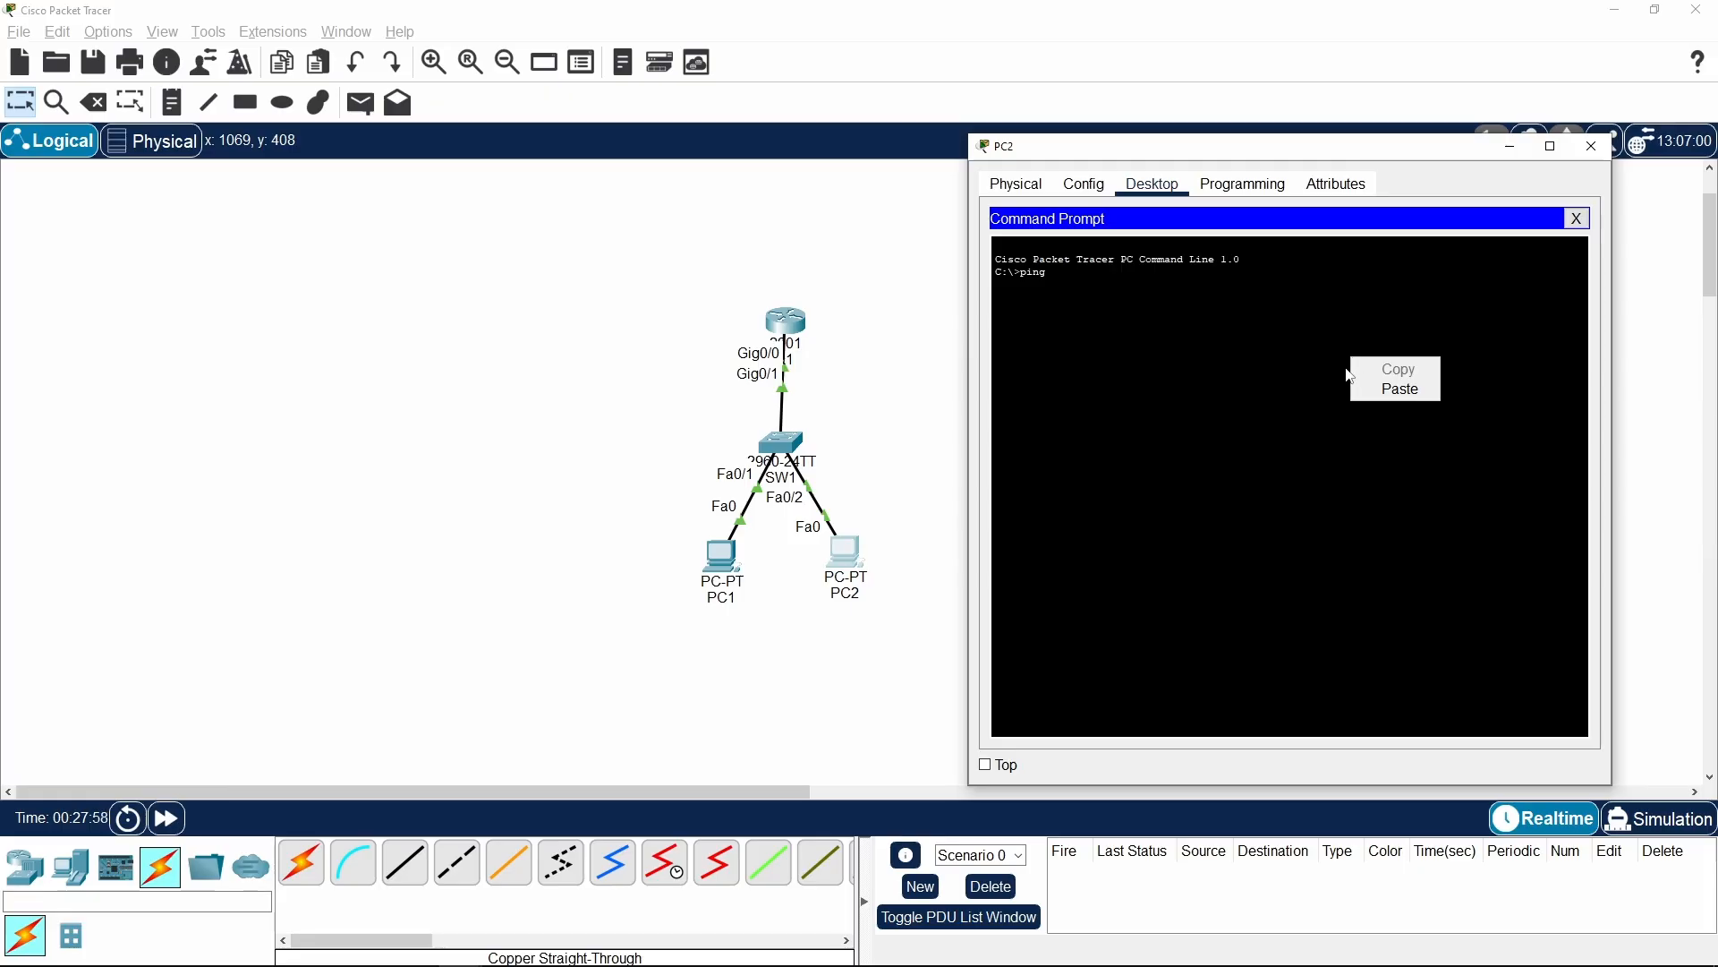
left_click(1385, 387)
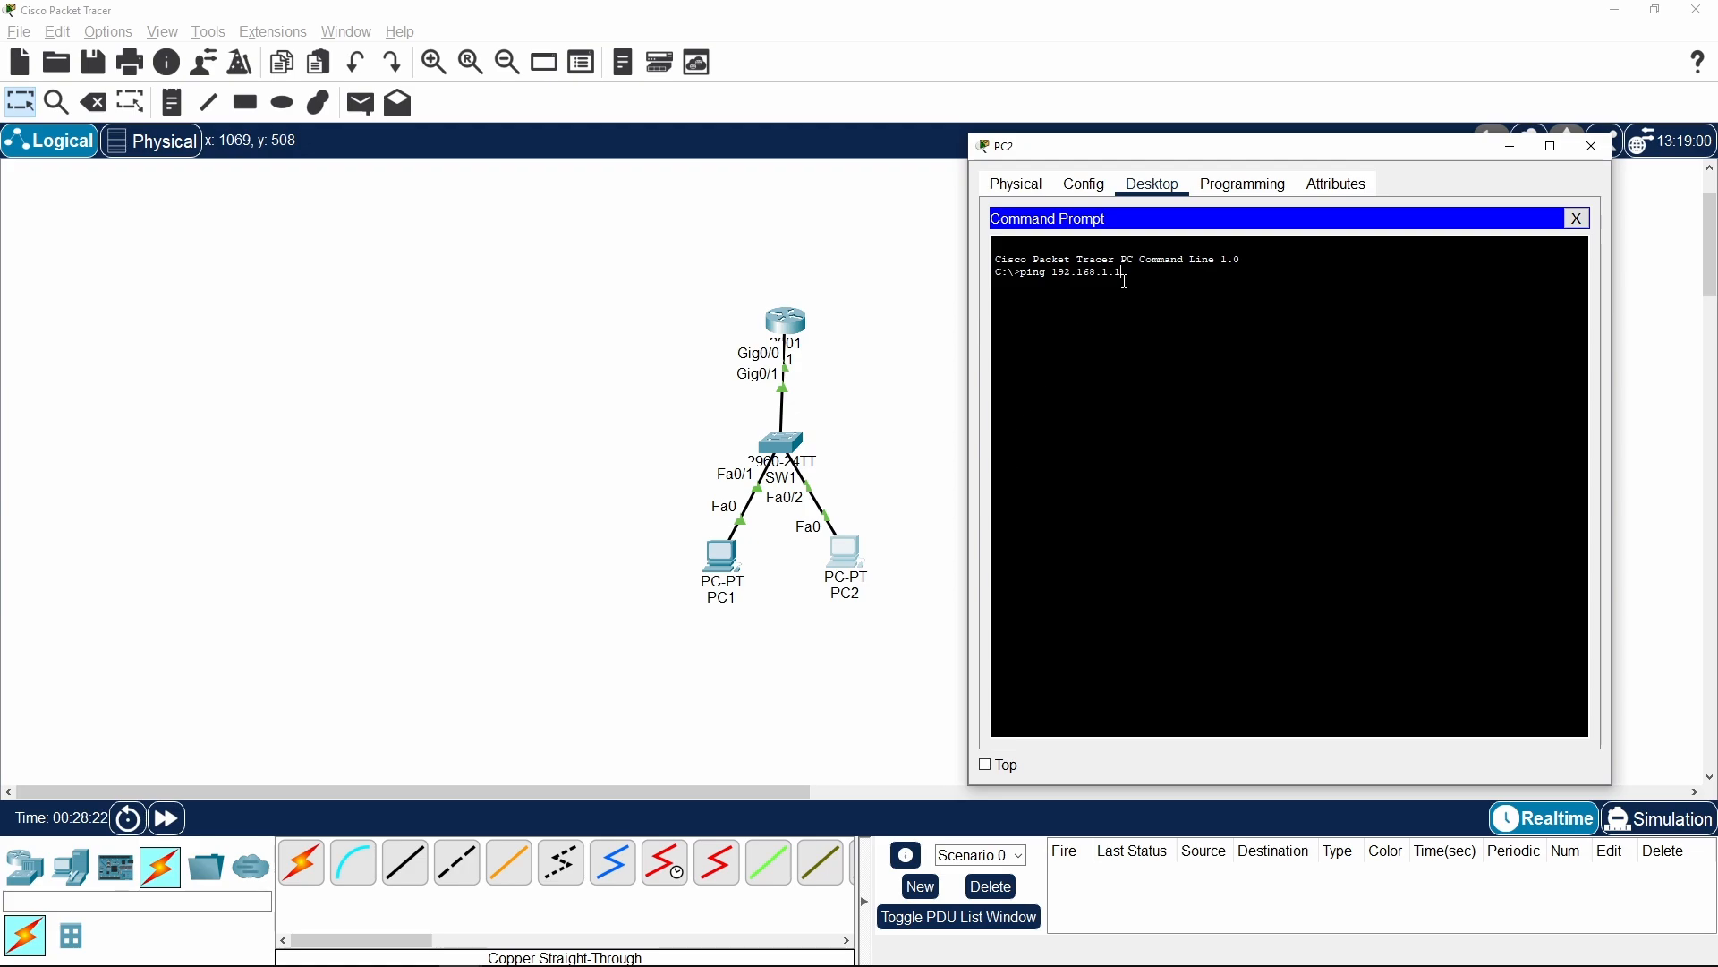
left_click_drag(1124, 273, 1054, 273)
left_click(1143, 279)
key("Return")
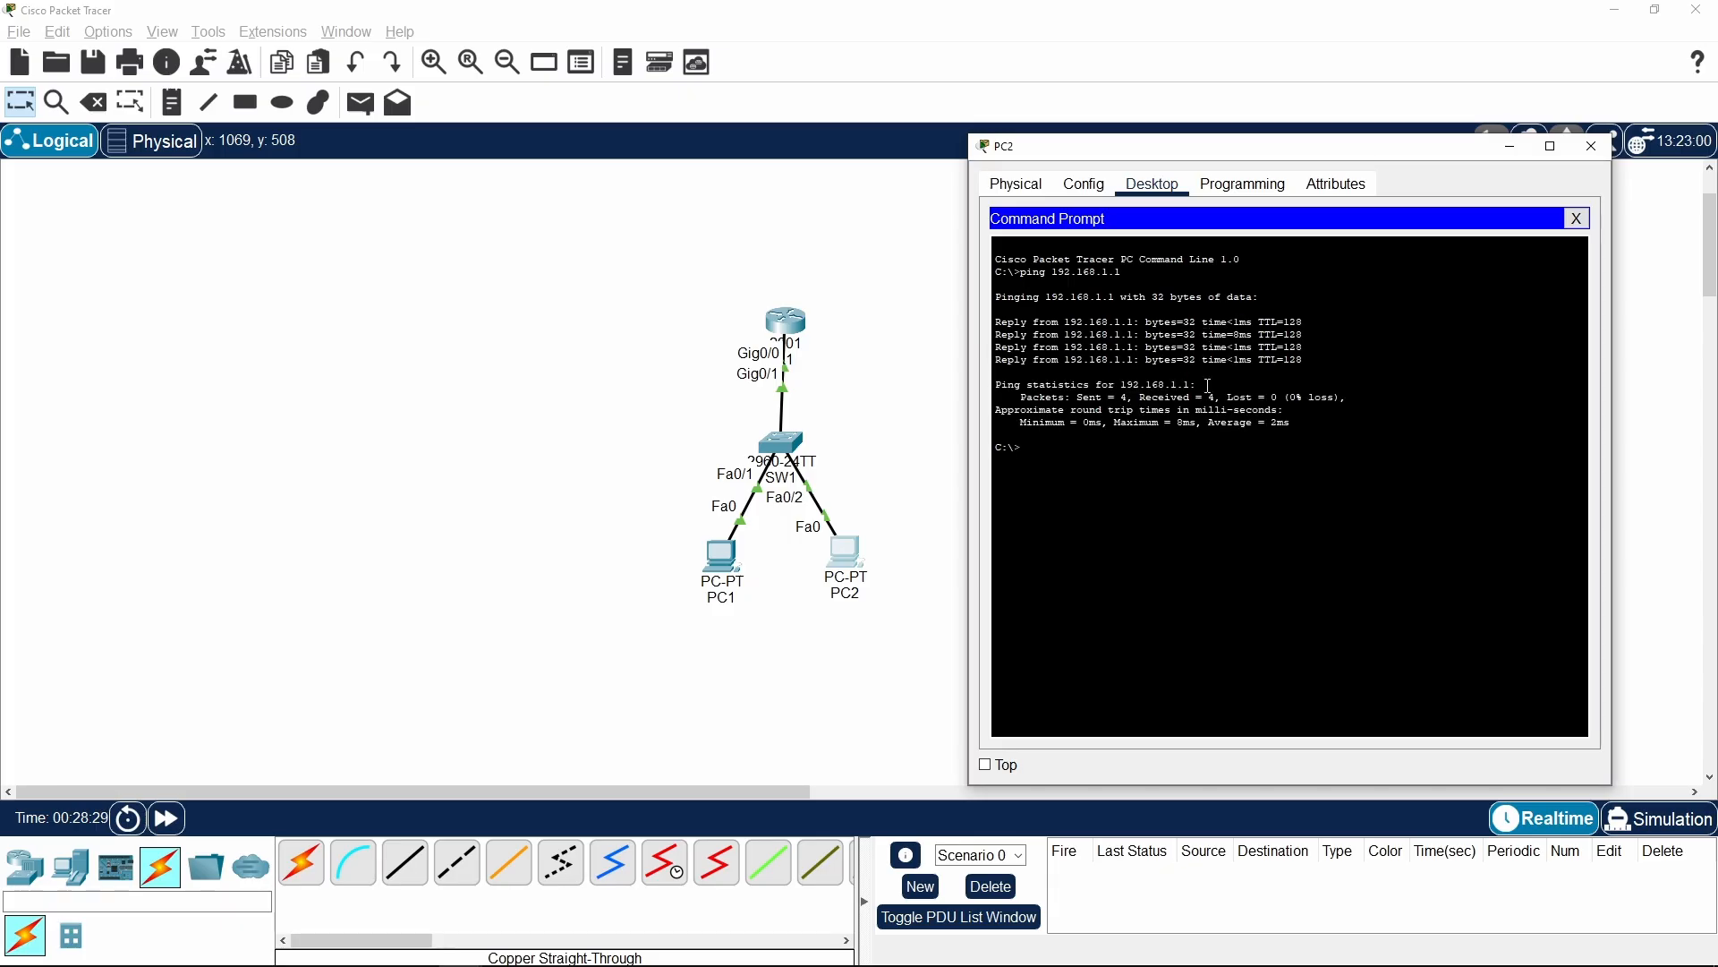
left_click_drag(1076, 398, 1209, 399)
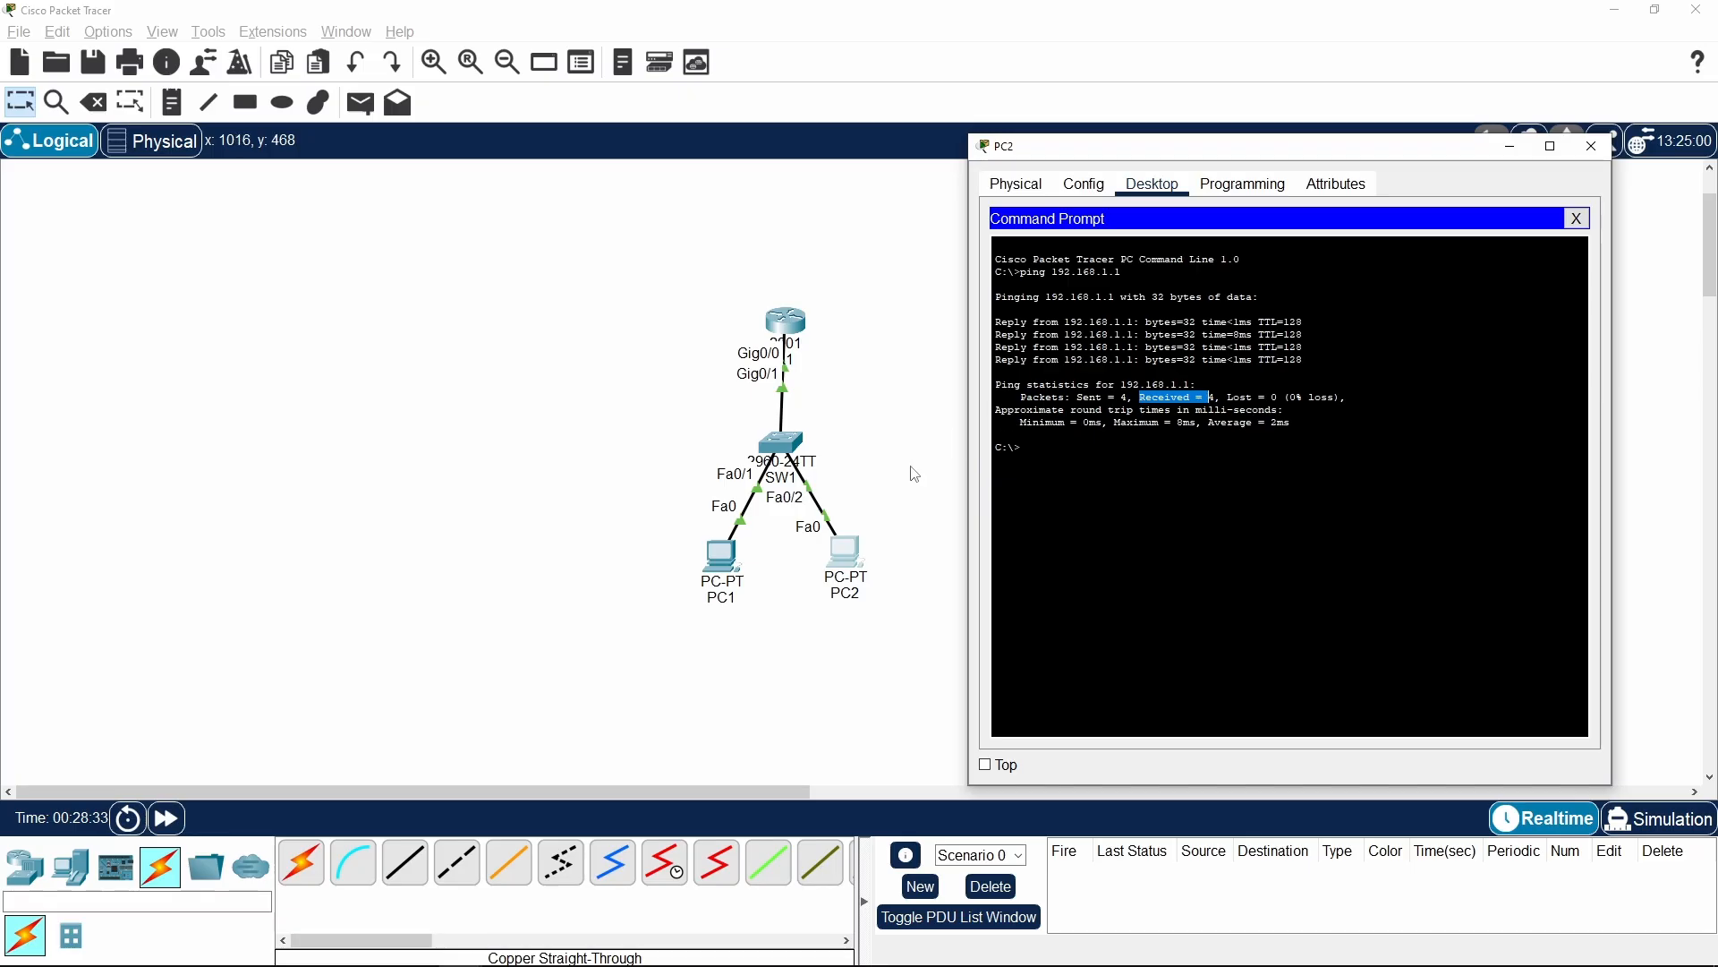
Examine the response times in the first two reply lines of PC2's ping output
left_click(1250, 319)
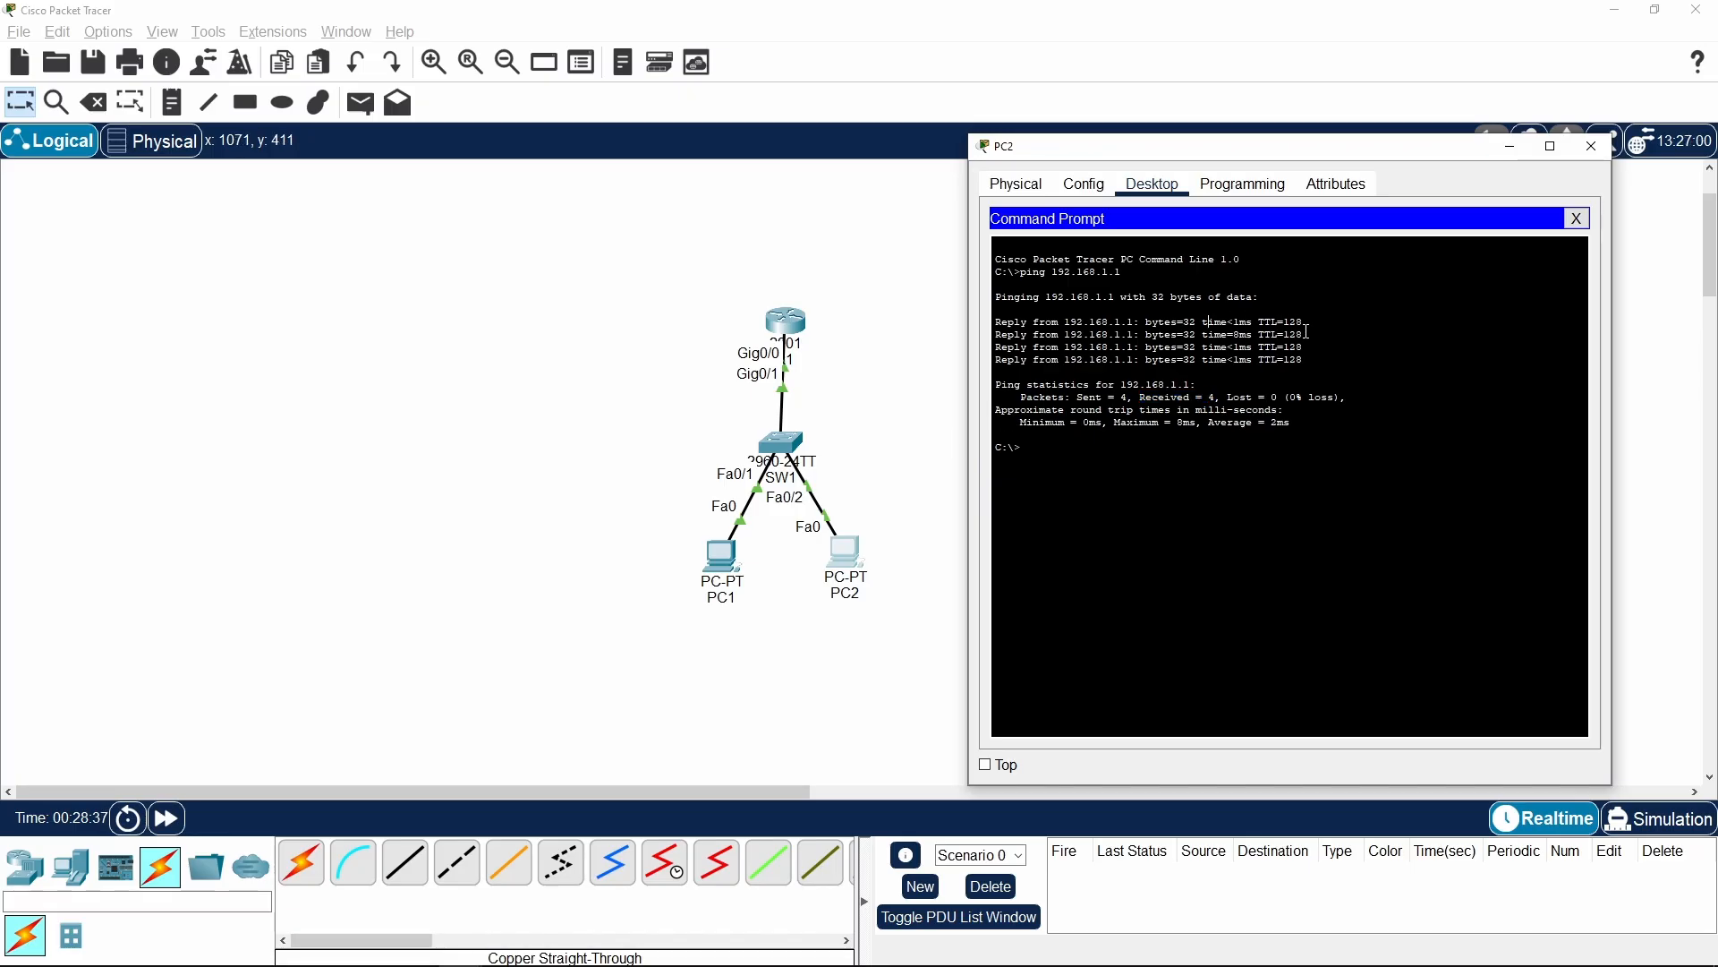
left_click_drag(1303, 334, 974, 325)
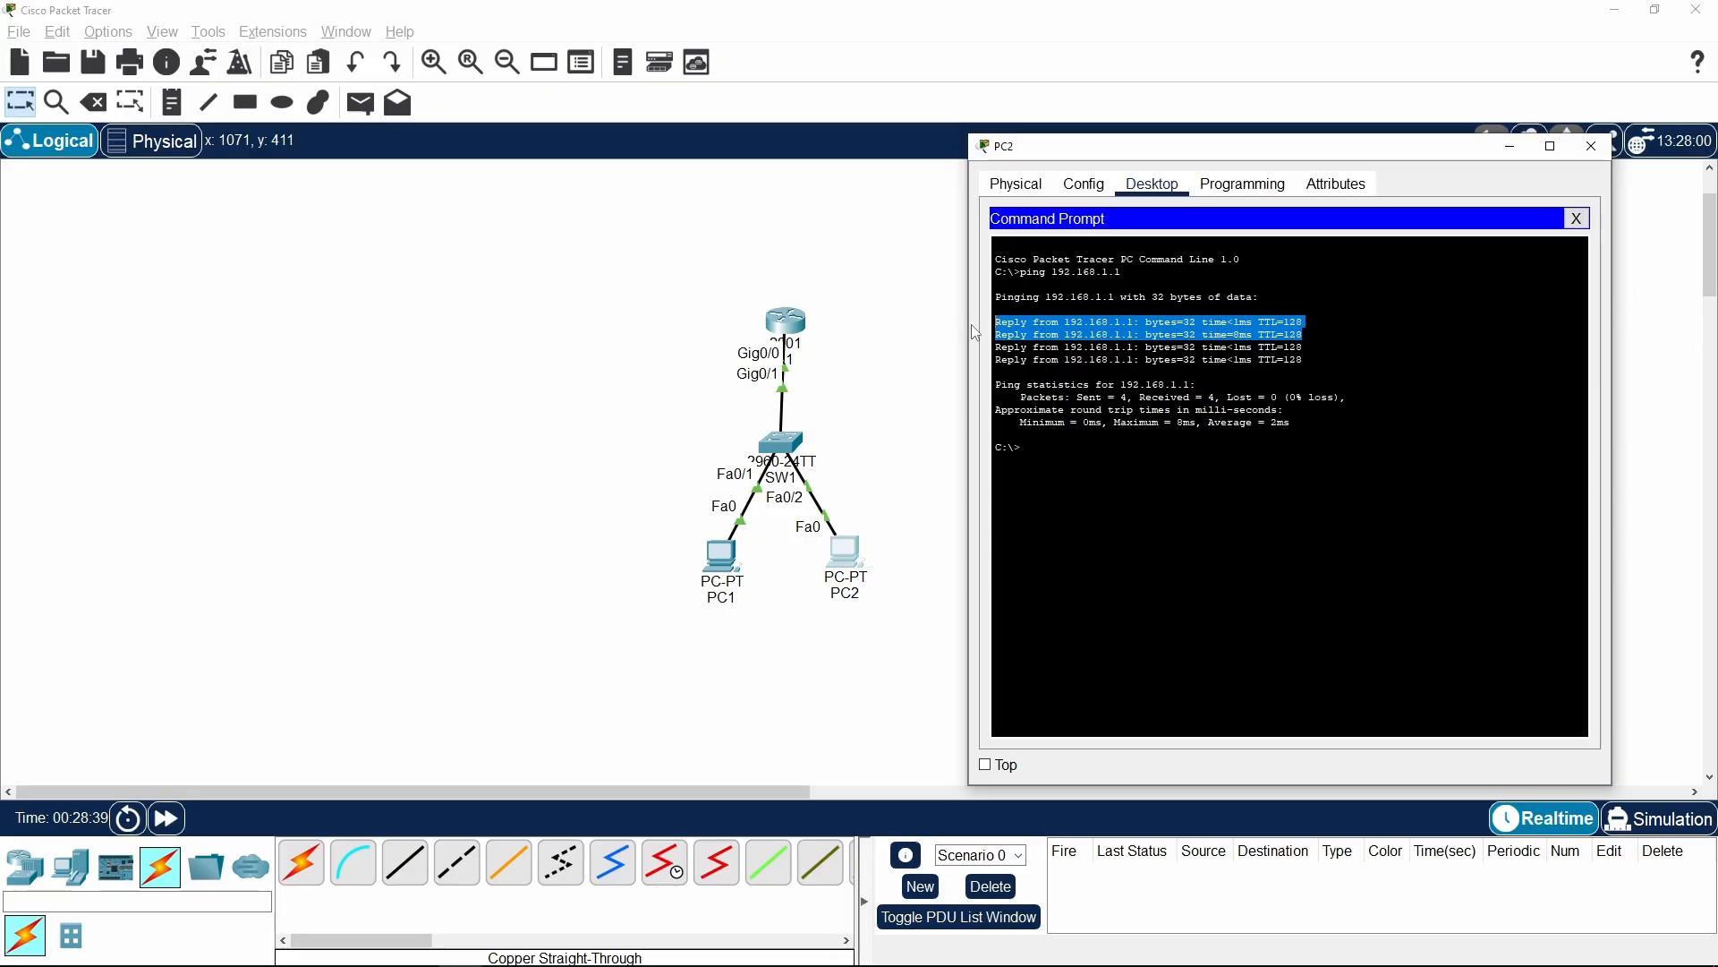
left_click(1266, 467)
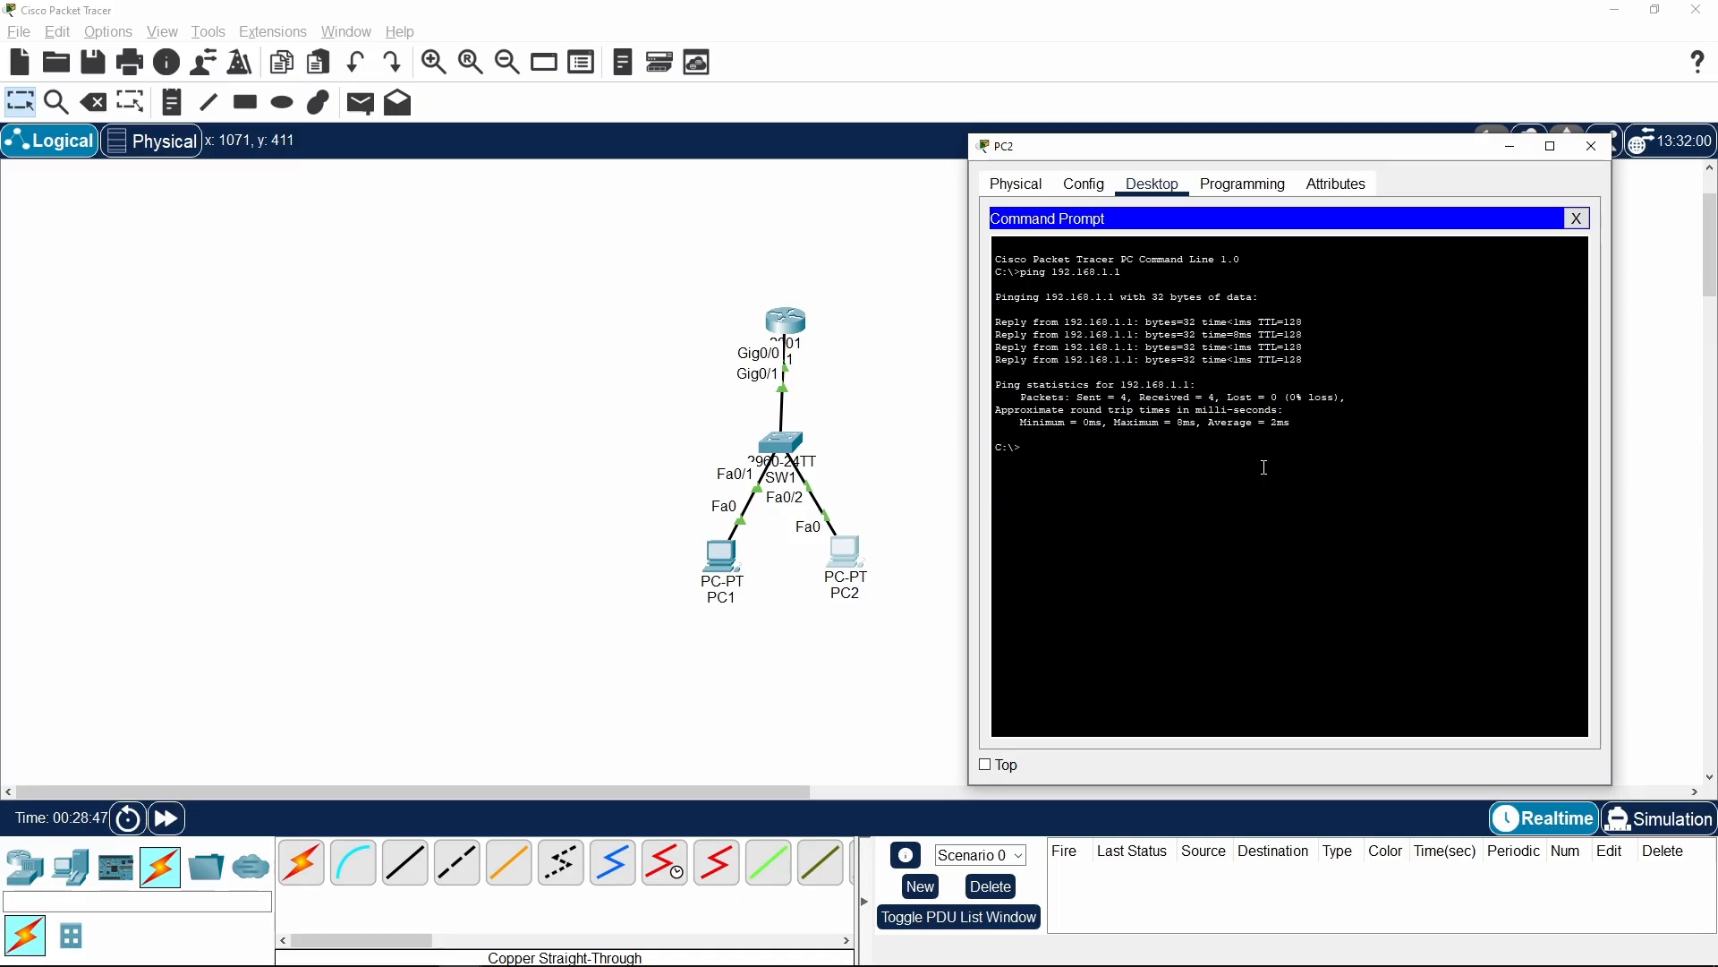
Repeat the ping to PC1 at 192.168.1.1 from PC2's Command Prompt and examine the four reply lines
key("Up")
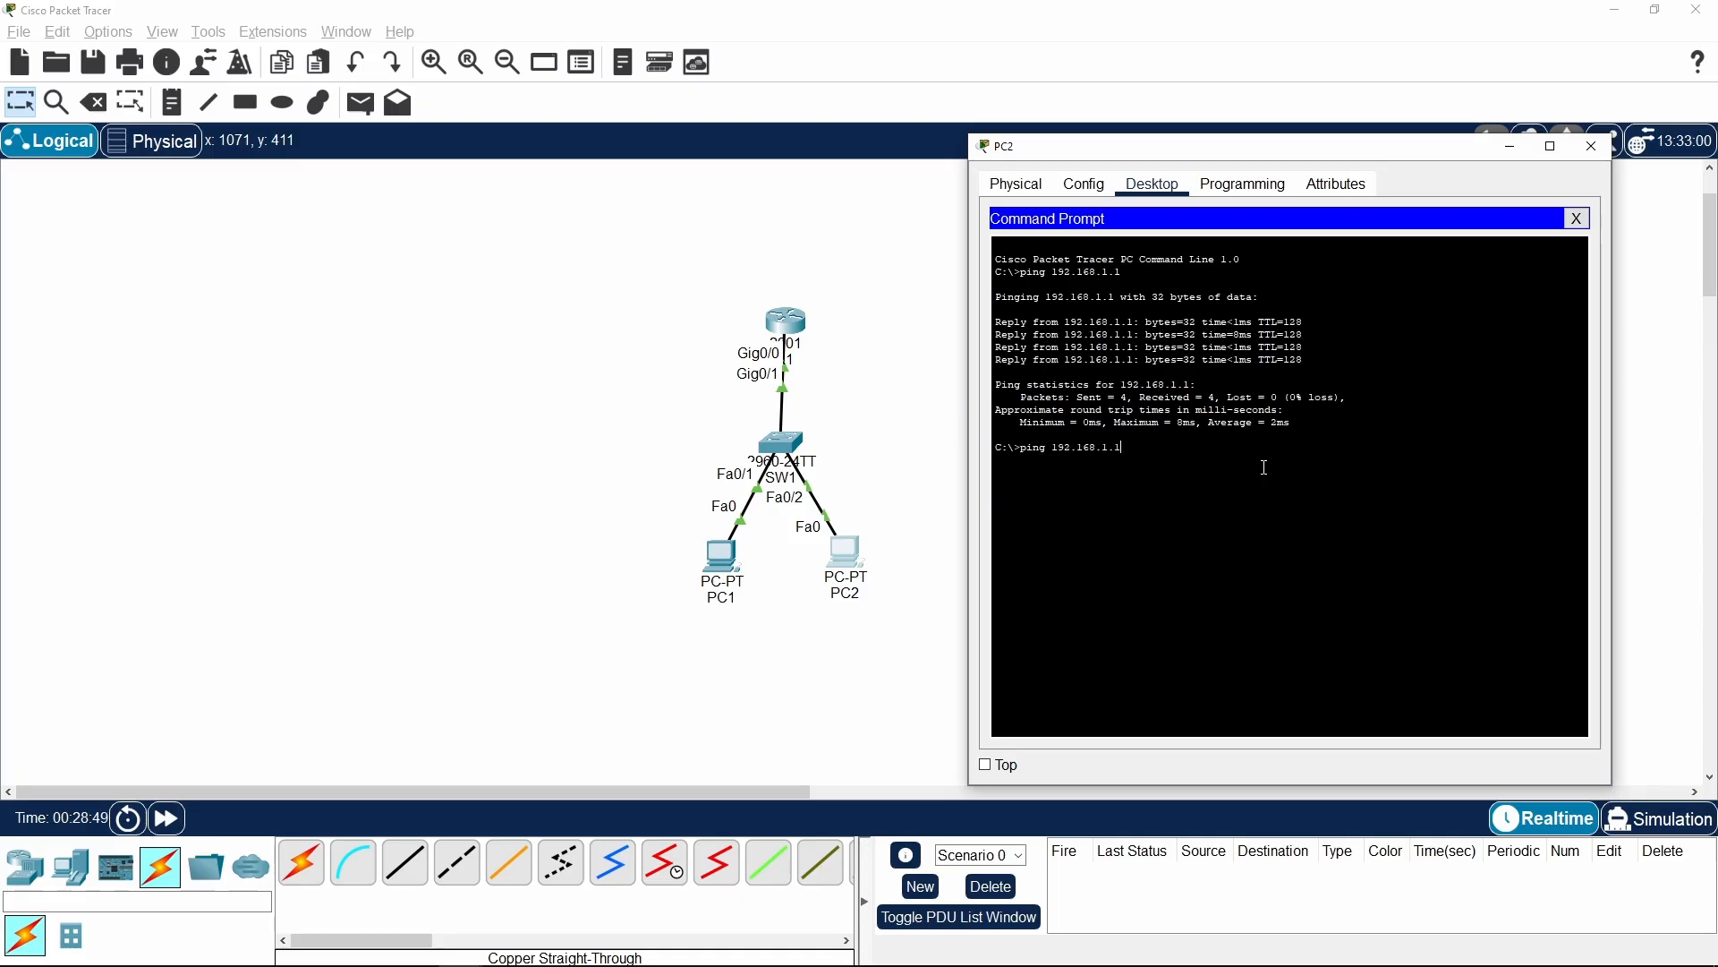
key("Return")
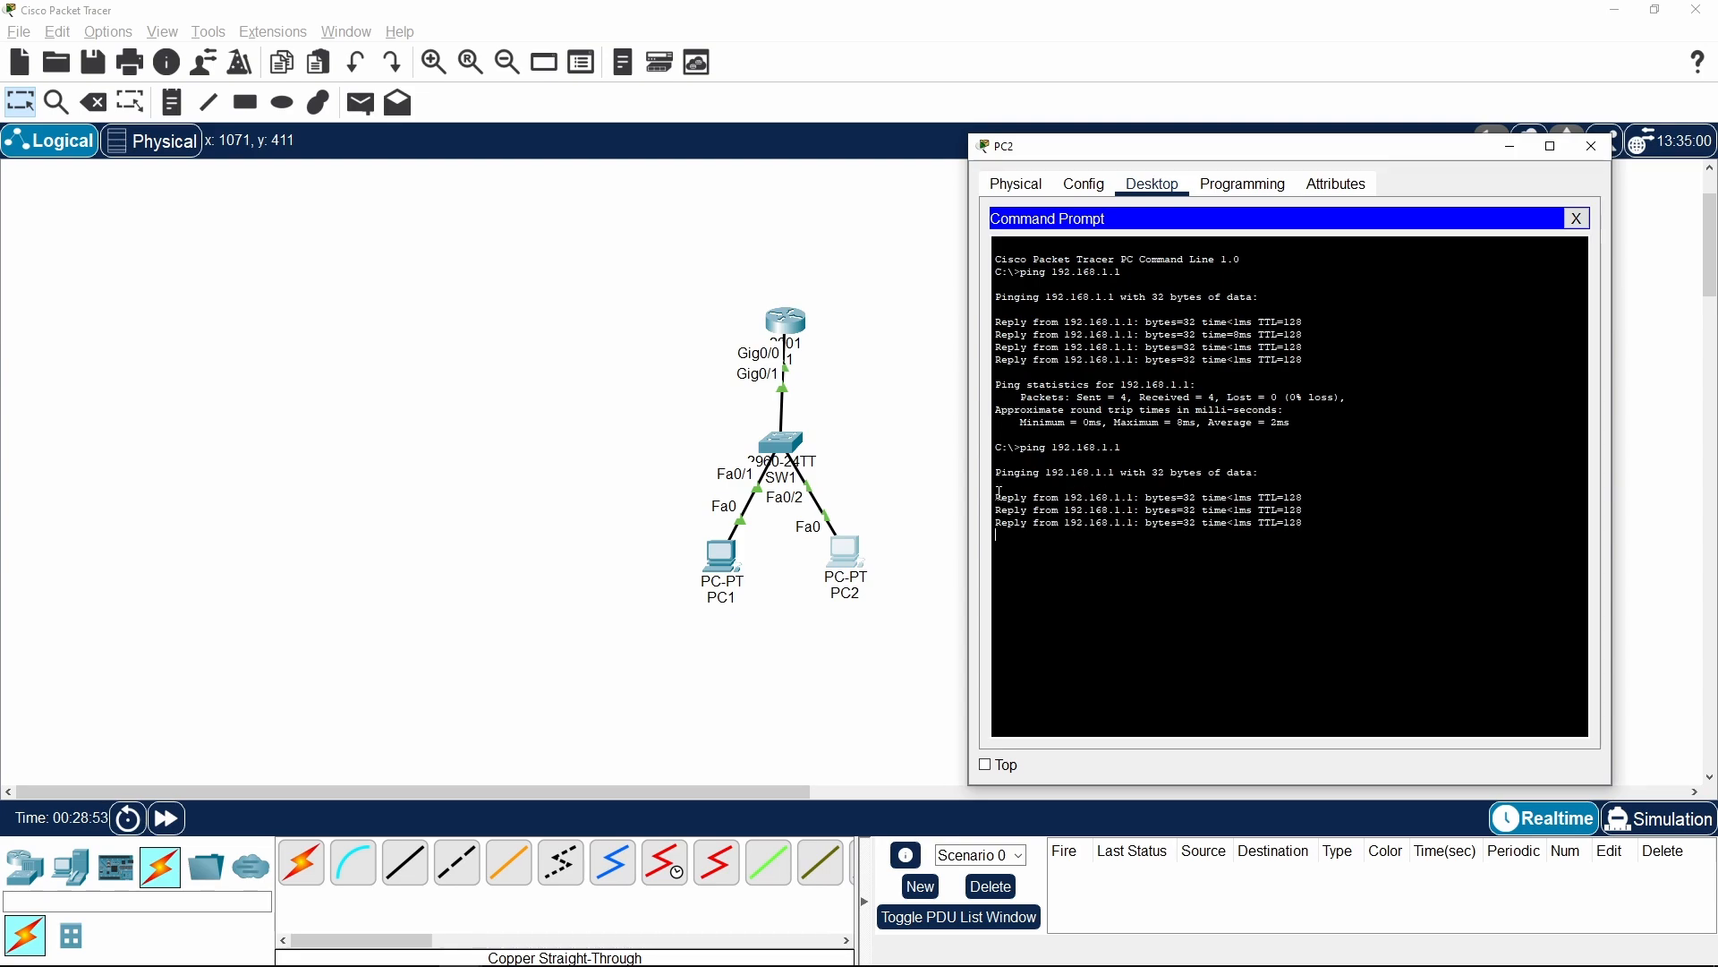
left_click_drag(999, 494, 1309, 536)
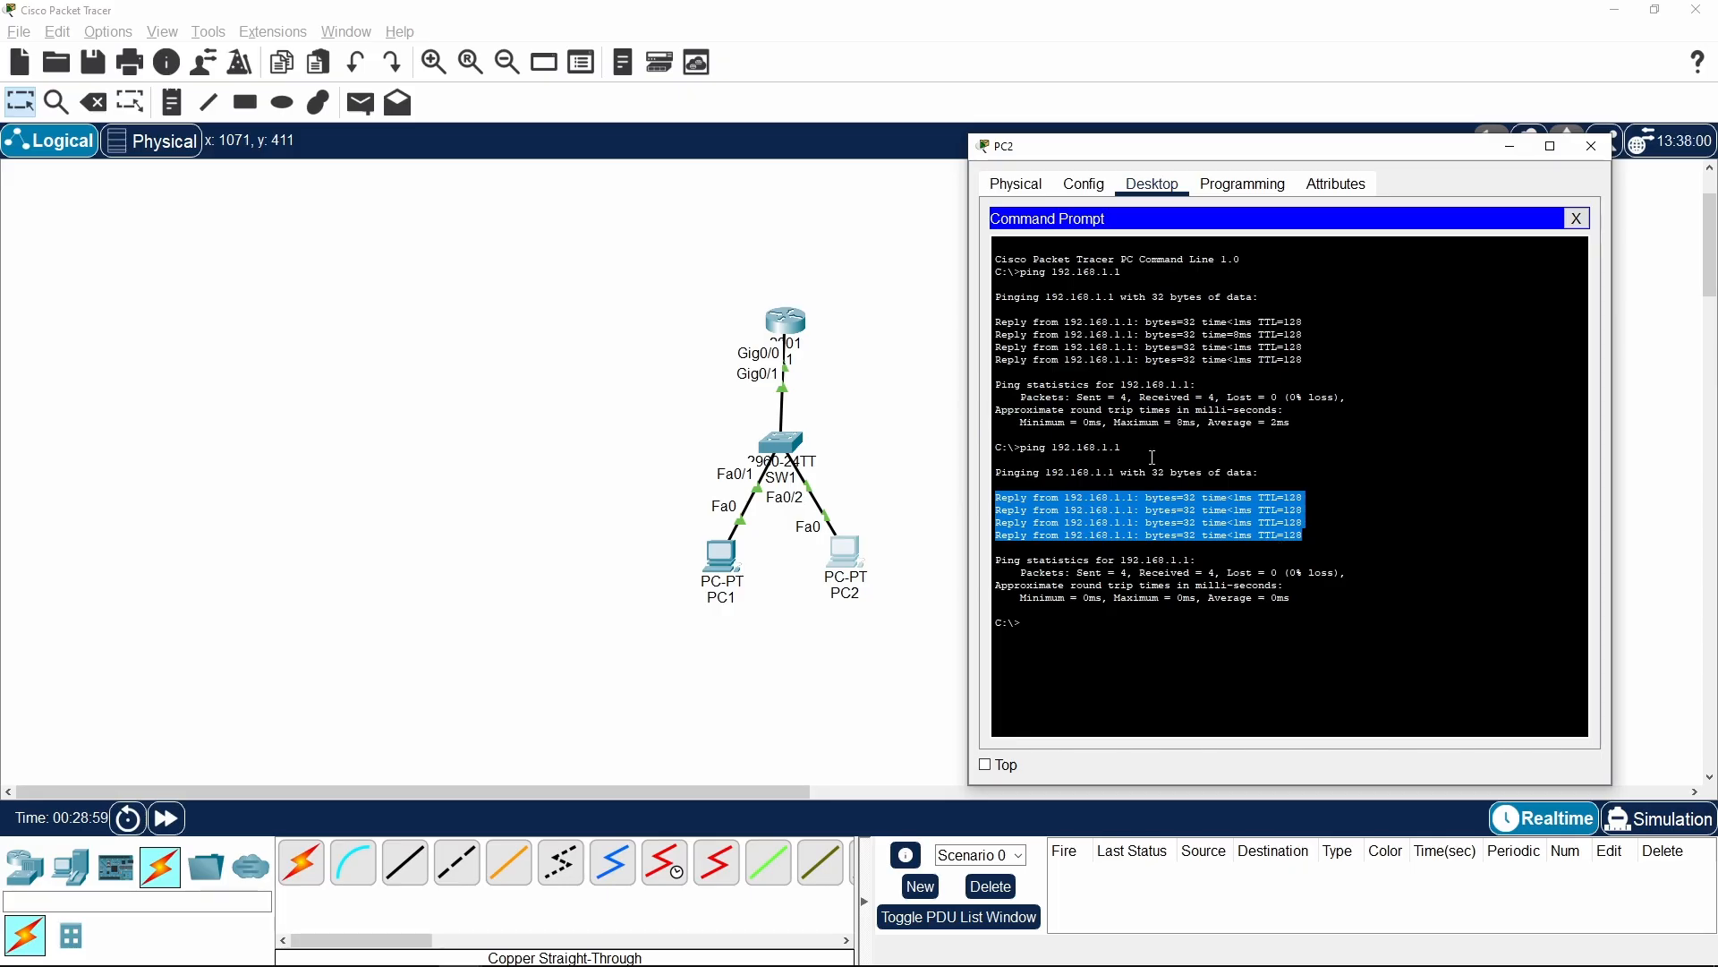
left_click(1236, 588)
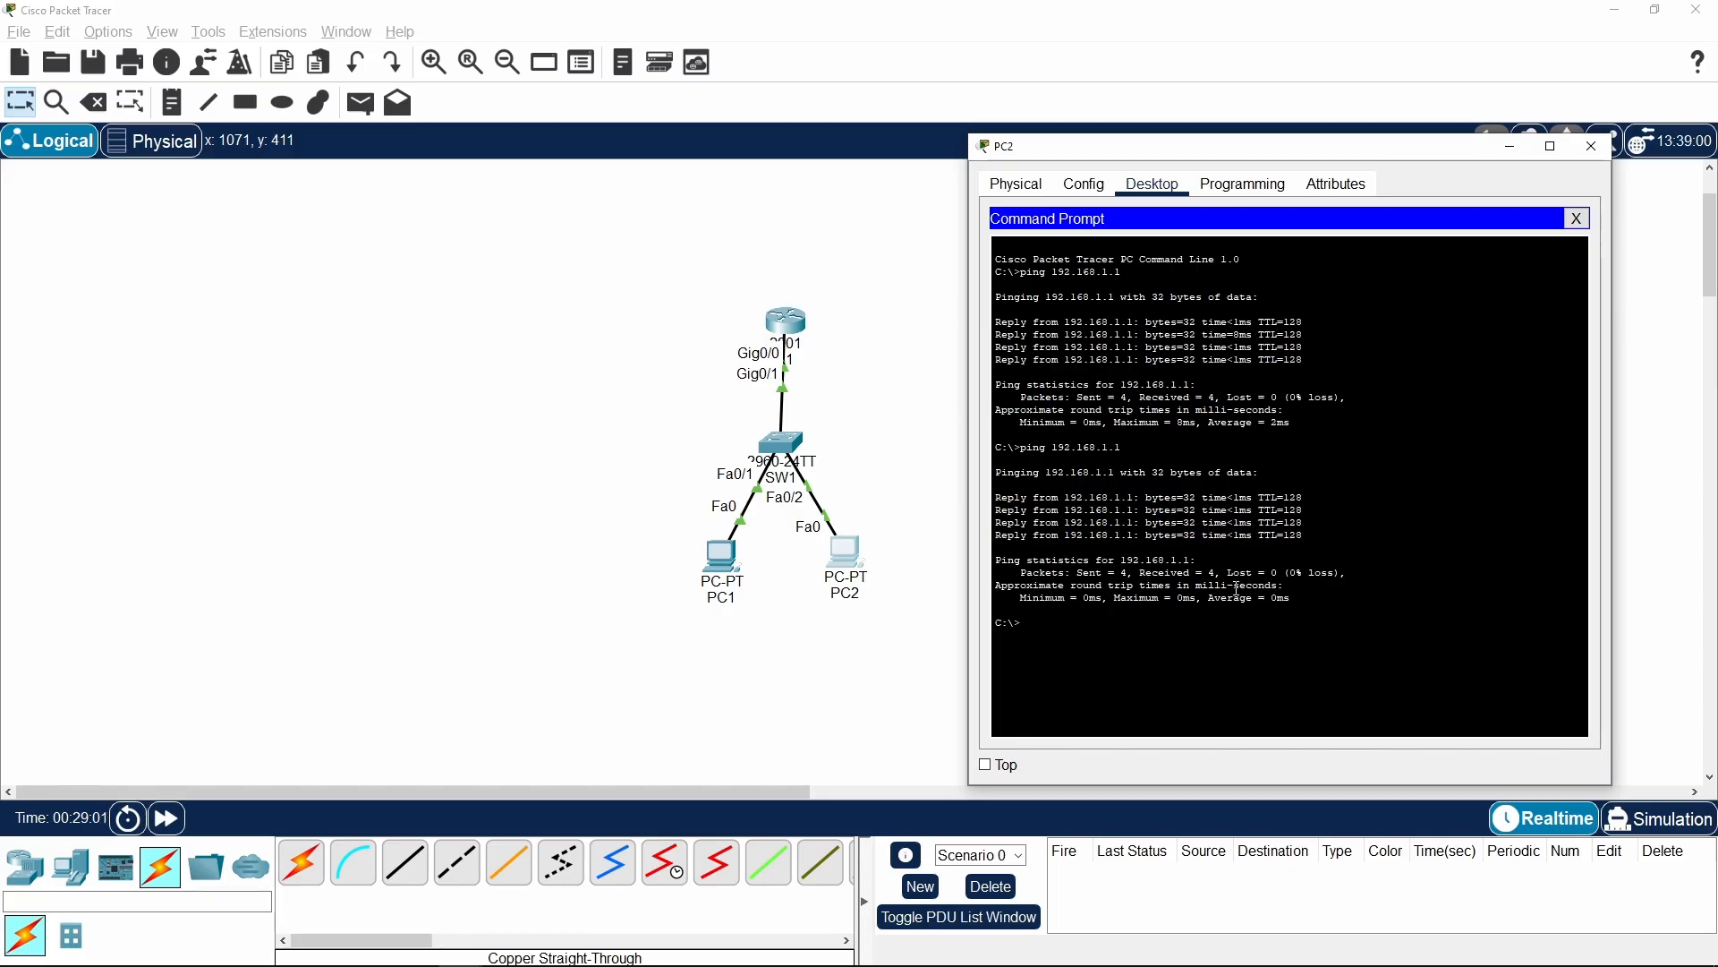
Ping the unused address 192.168.1.3 from PC2, fast-forward the simulation time until the ping finishes, and close PC2's window
key("Up")
key("BackSpace")
type("3")
key("Return")
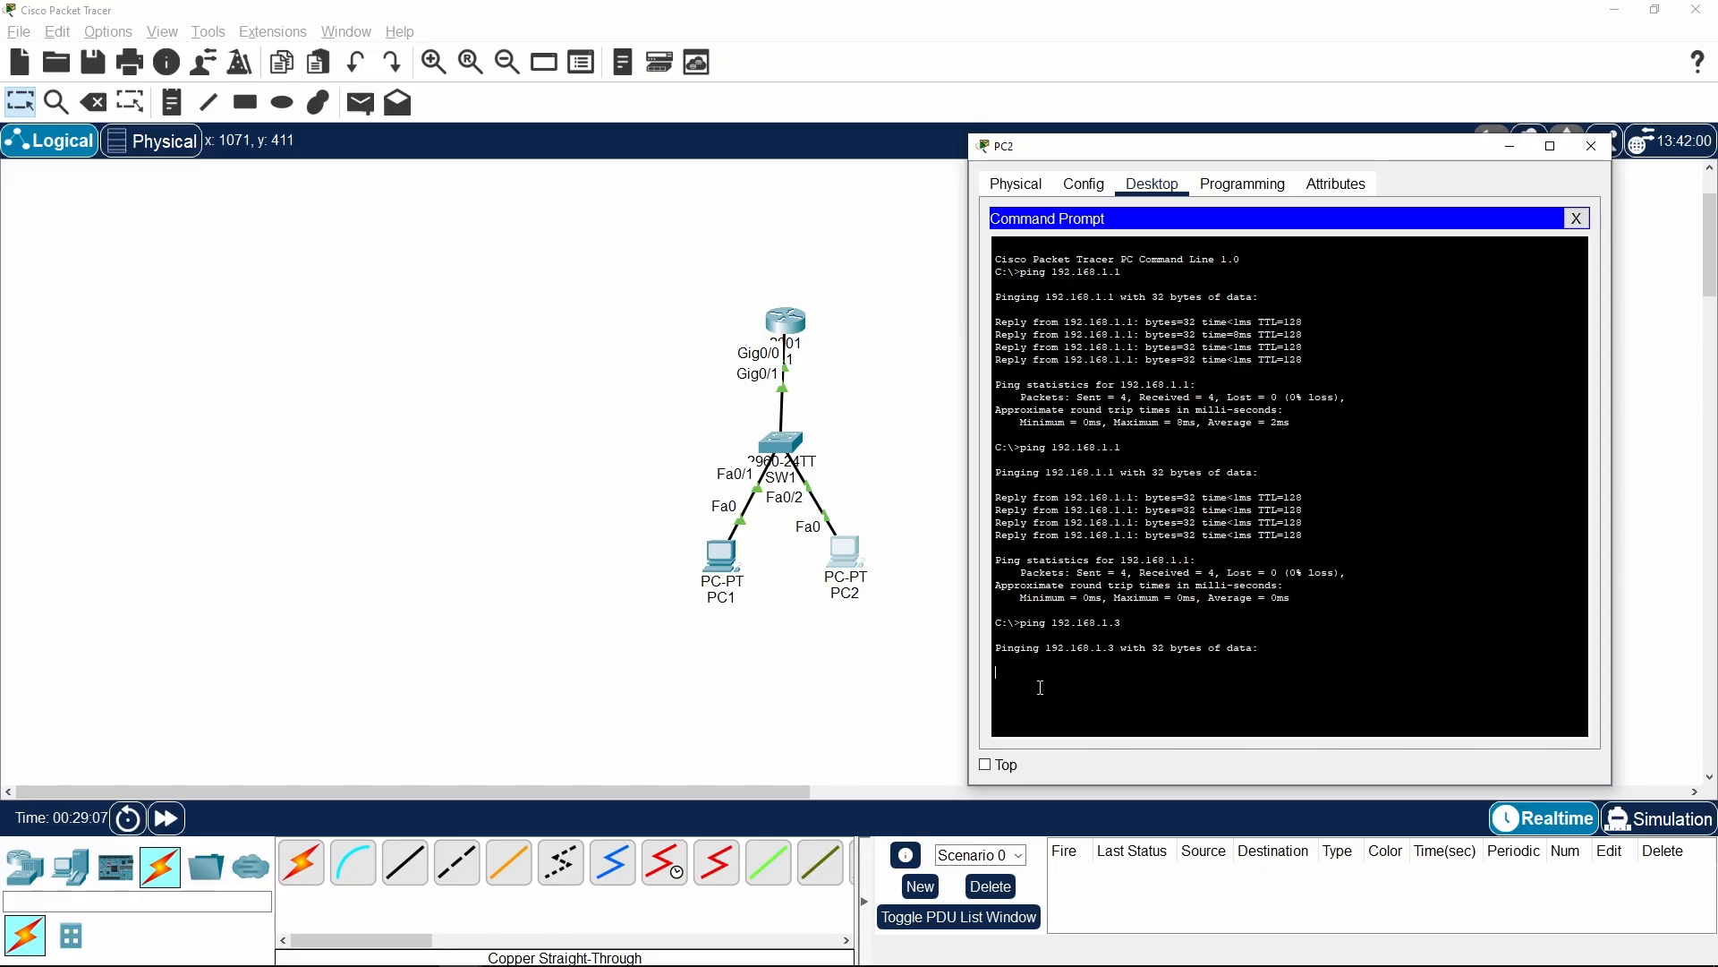
left_click_drag(996, 674, 1110, 671)
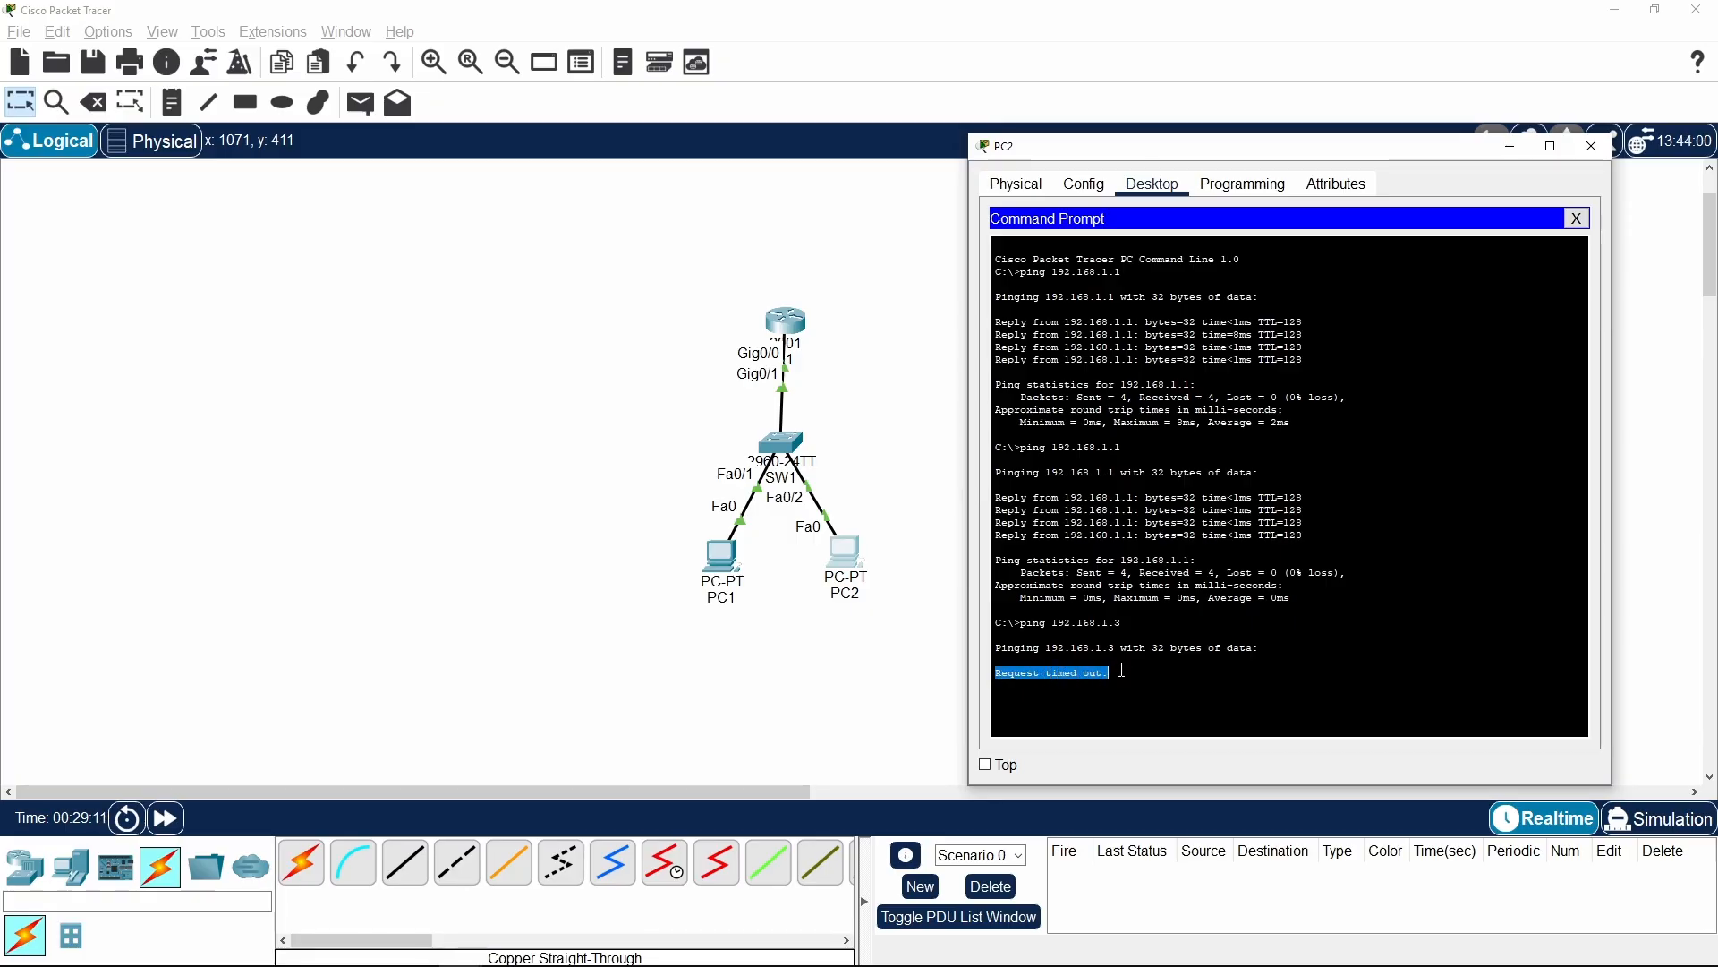
left_click(173, 819)
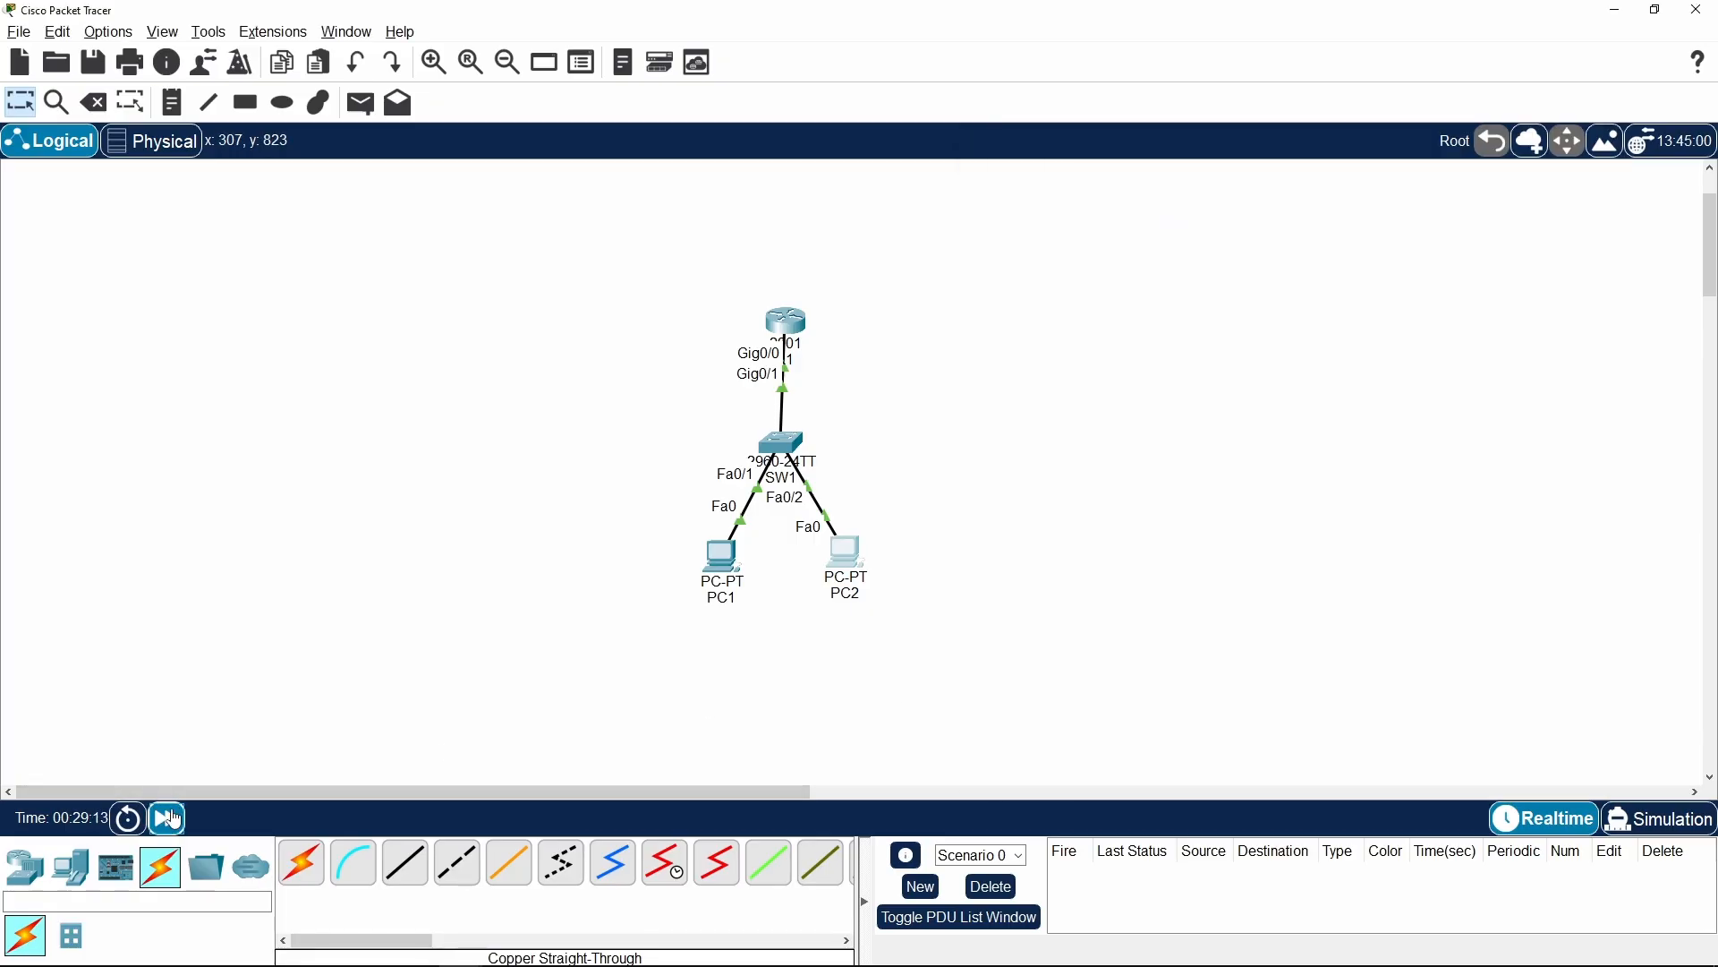
left_click(173, 819)
key("alt+Tab")
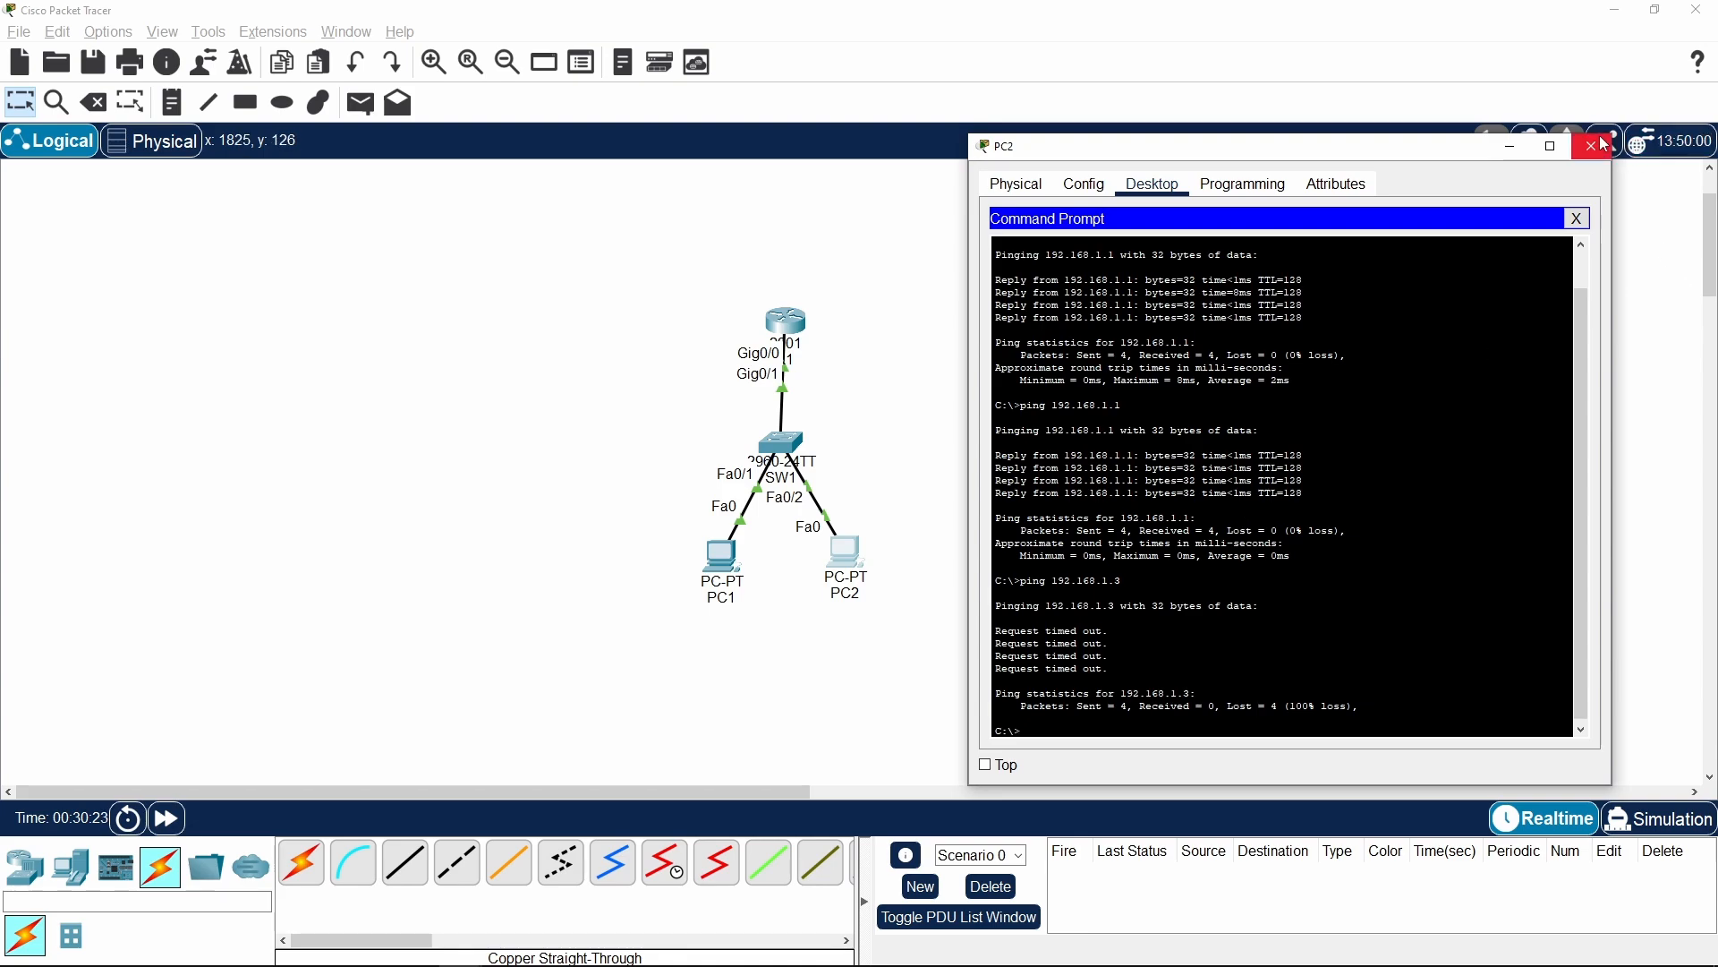
left_click(1599, 144)
left_click_drag(902, 417, 827, 607)
left_click_drag(653, 529, 754, 618)
left_click_drag(716, 248, 857, 399)
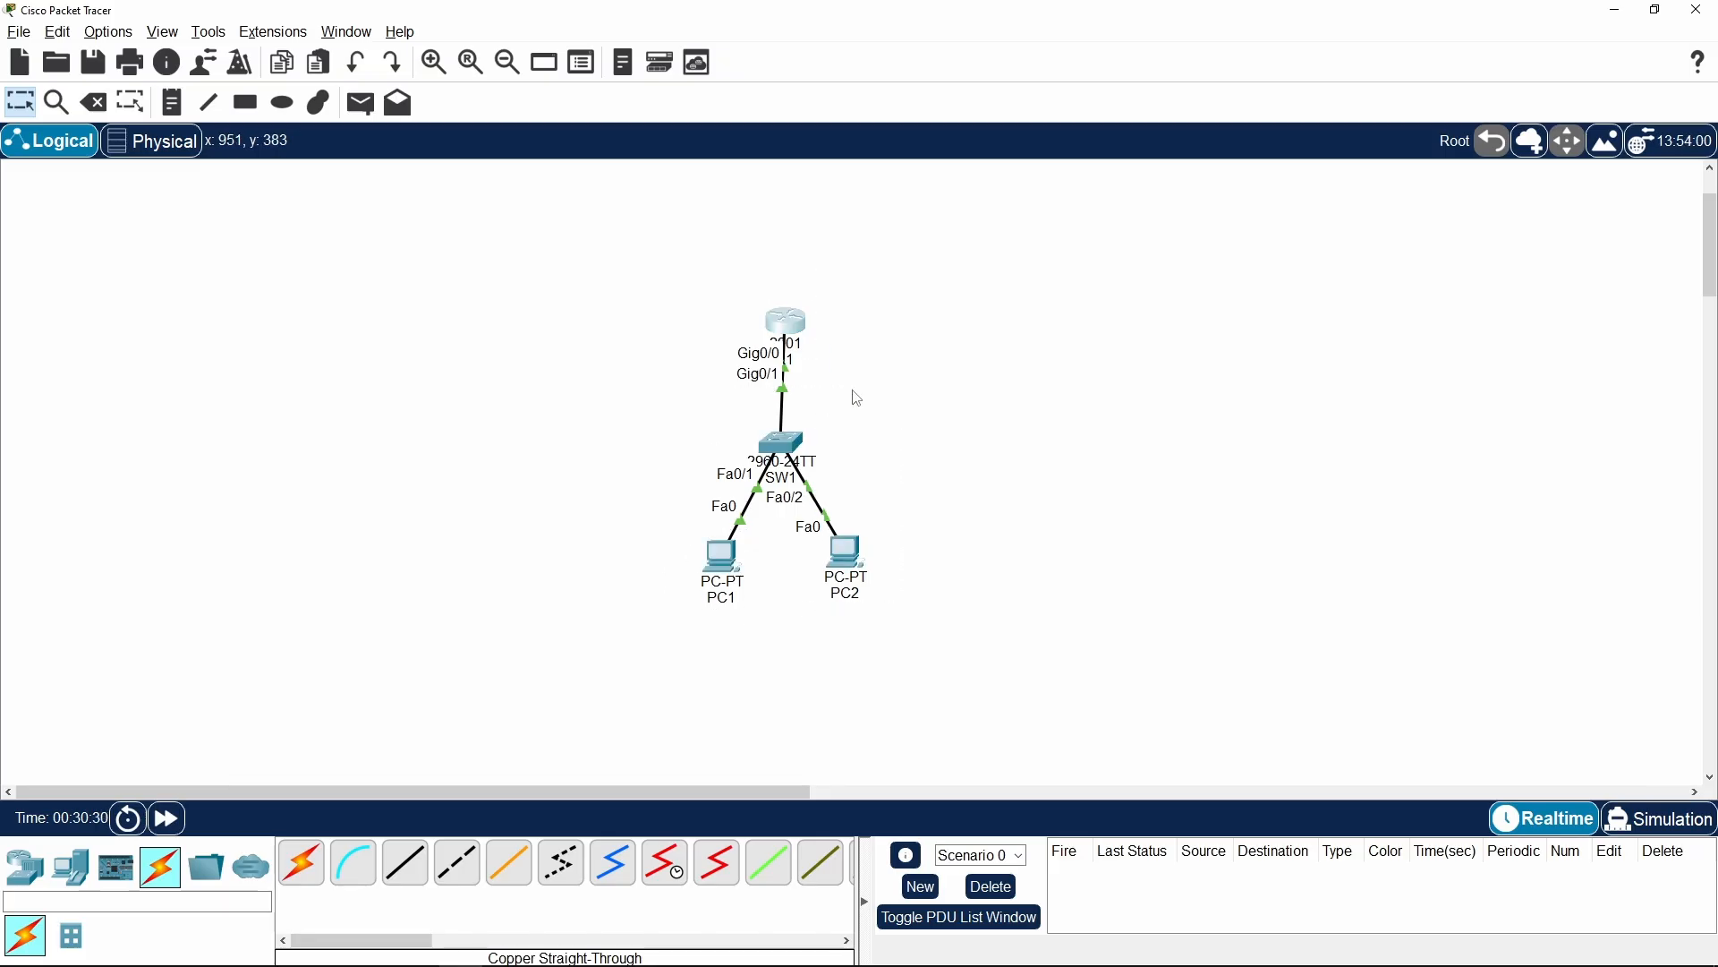
left_click(853, 391)
Review PC1's IPv4 address in its IP configuration, close the window and select all devices of the topology
left_click(704, 551)
left_click(715, 306)
left_click(922, 399)
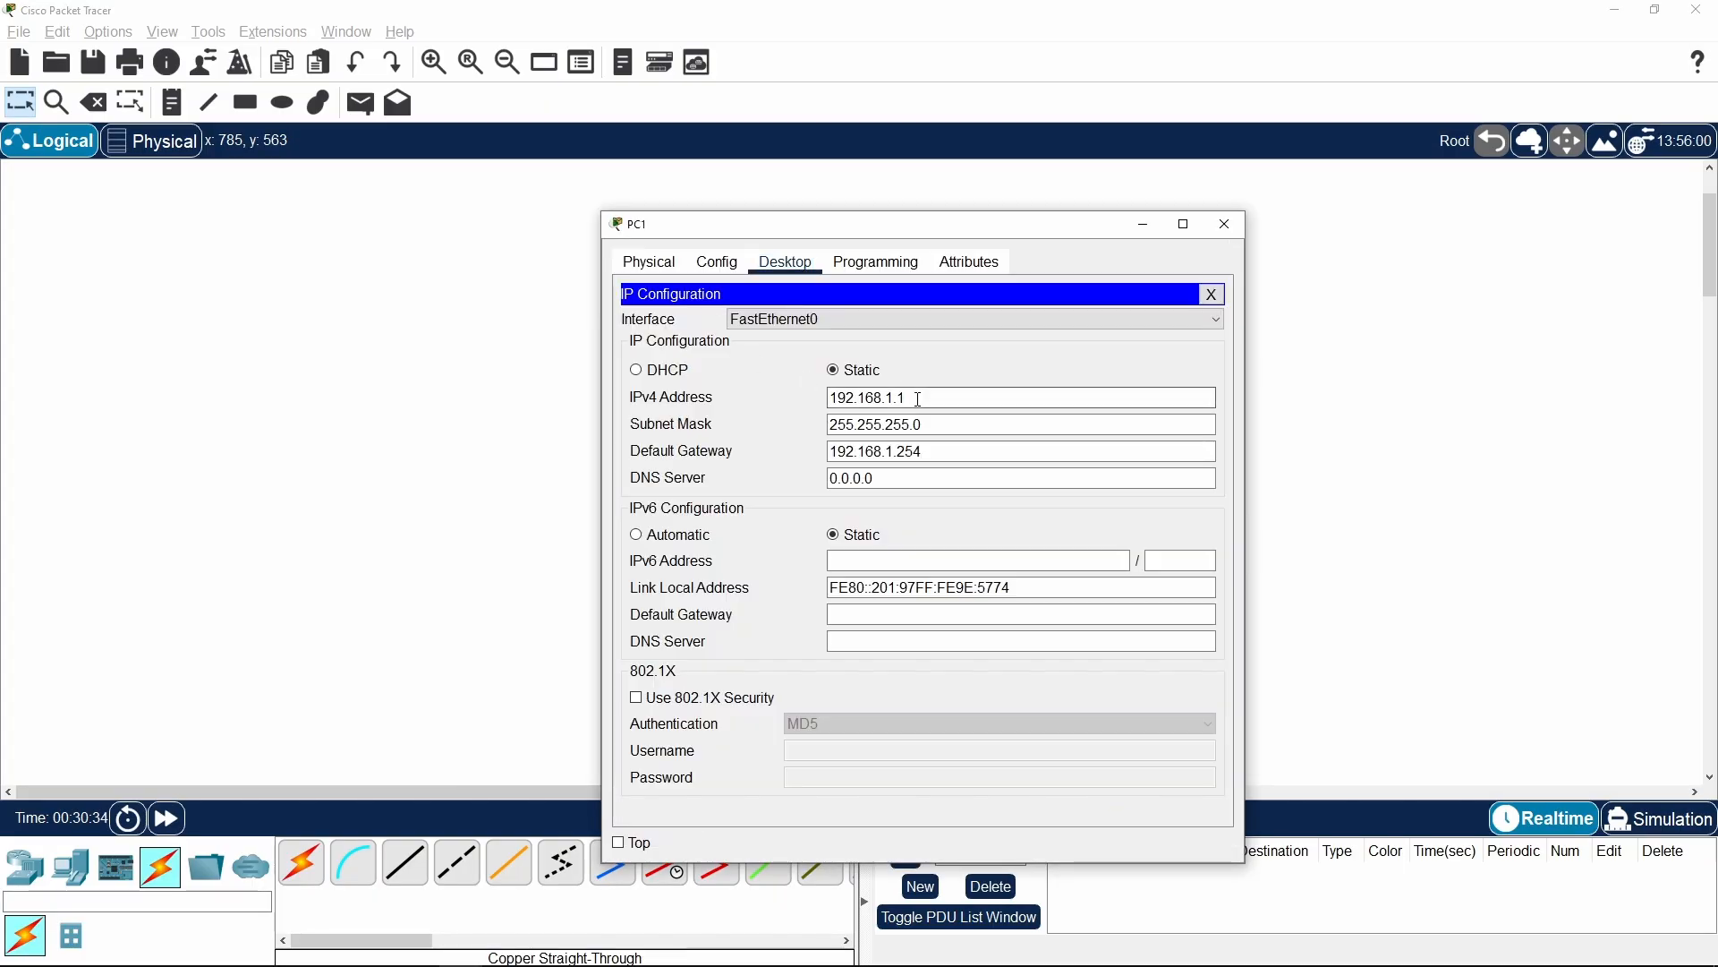
left_click_drag(468, 260, 1106, 649)
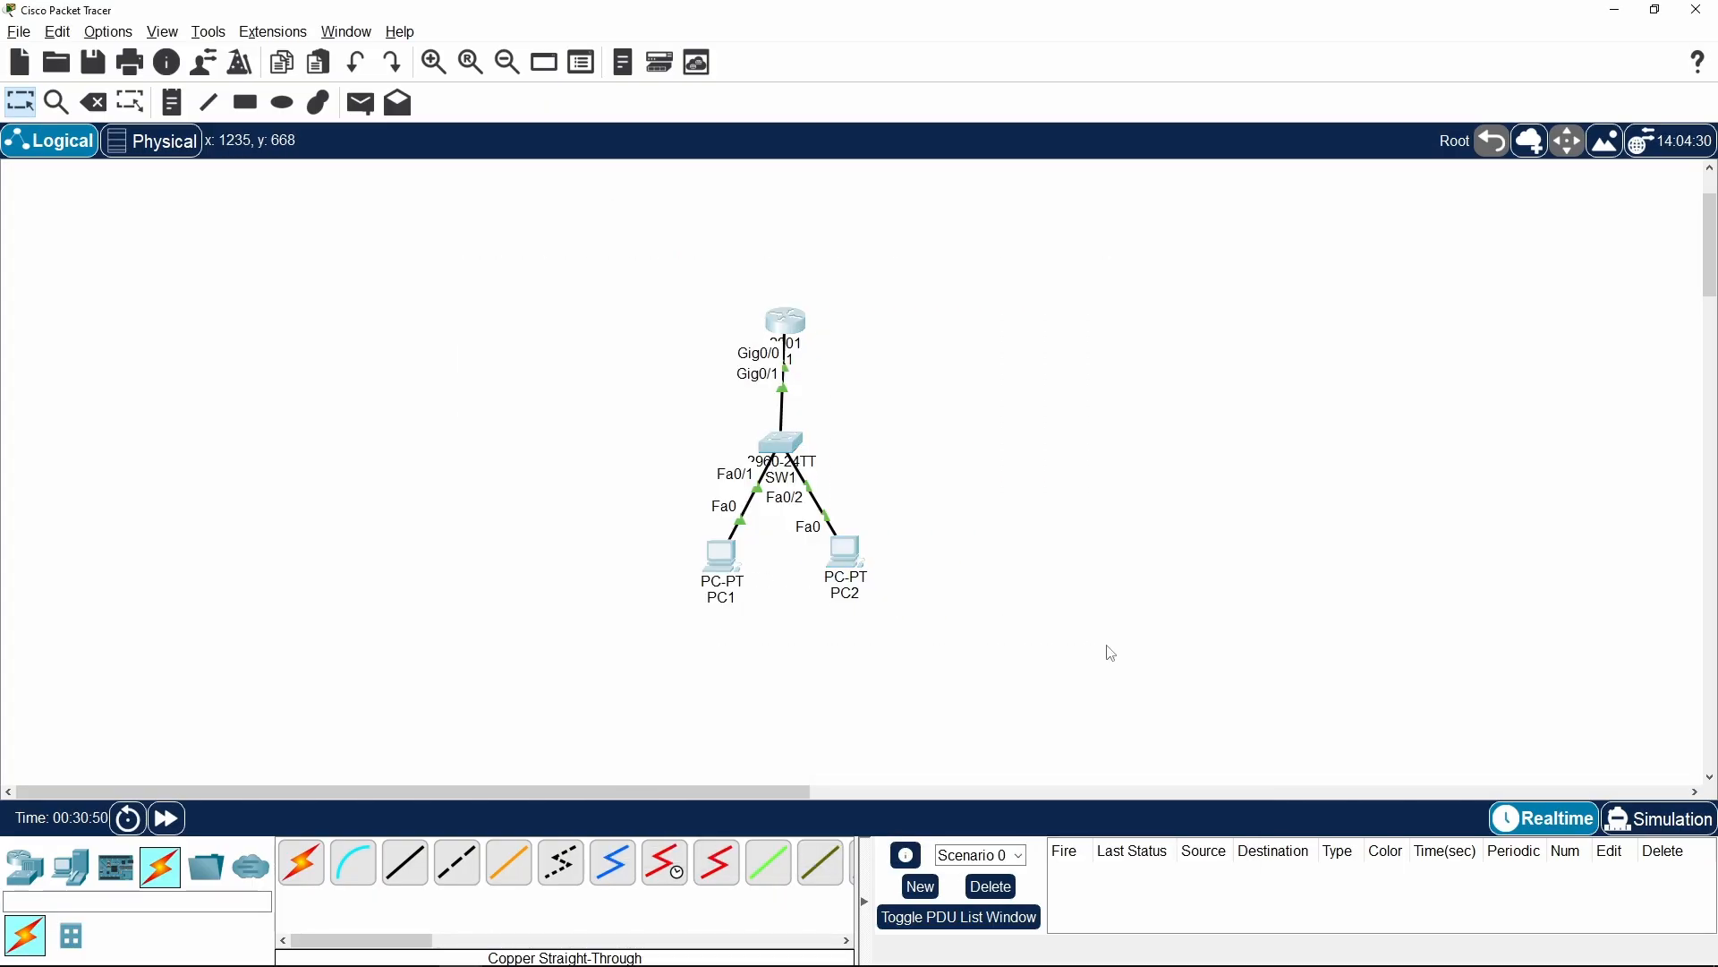